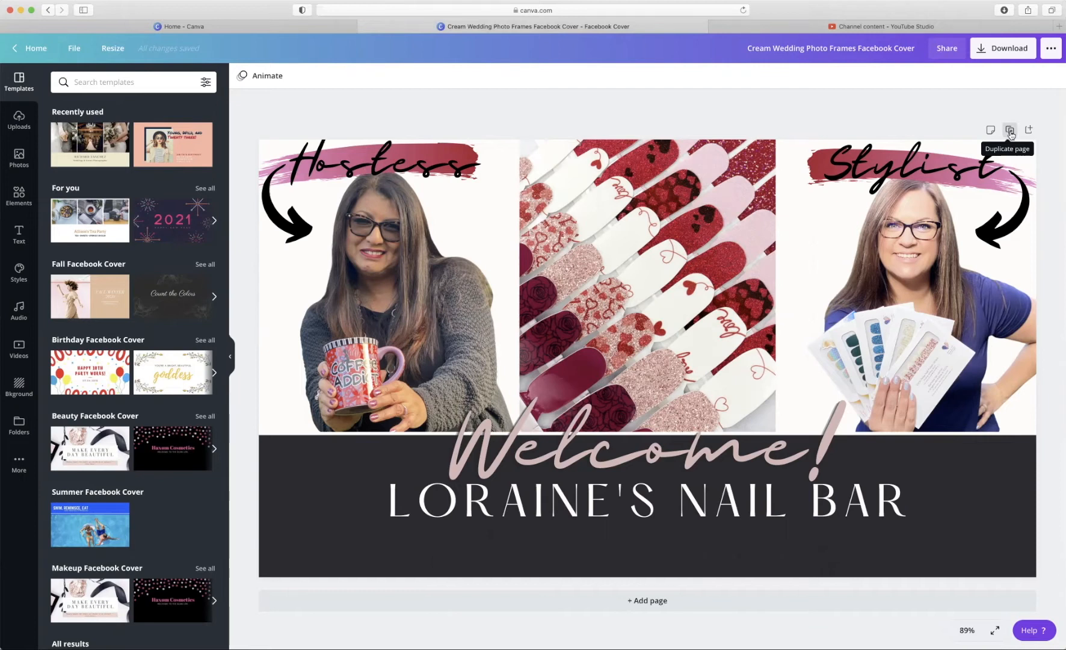
# - Duplicate the cover page five times so the design has six identical pages
pyautogui.click(1010, 131)
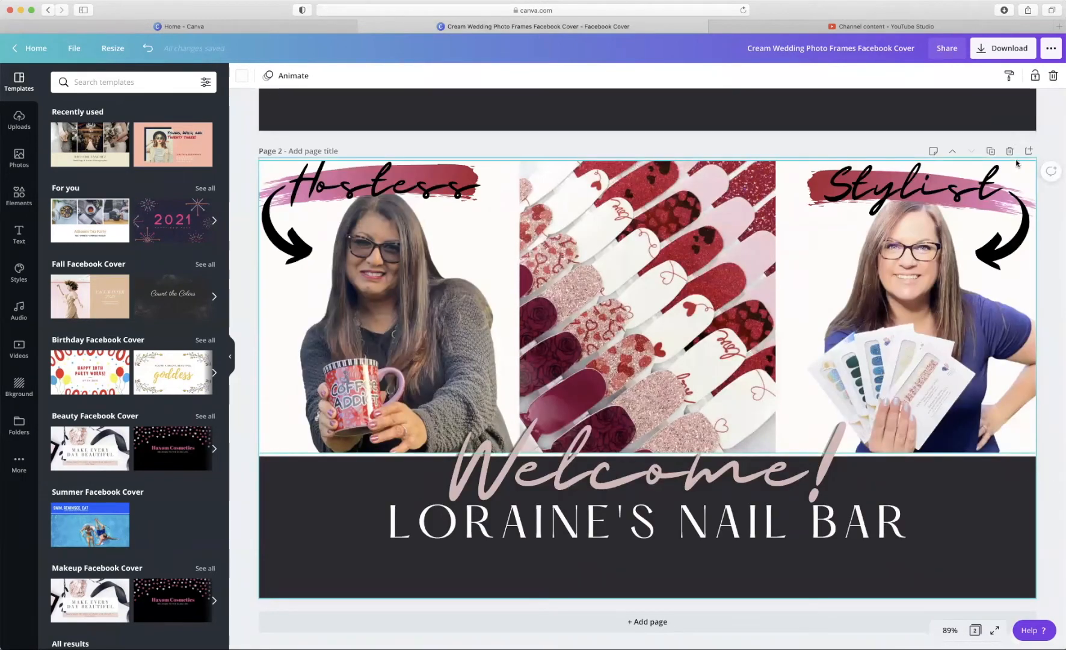
pyautogui.click(991, 151)
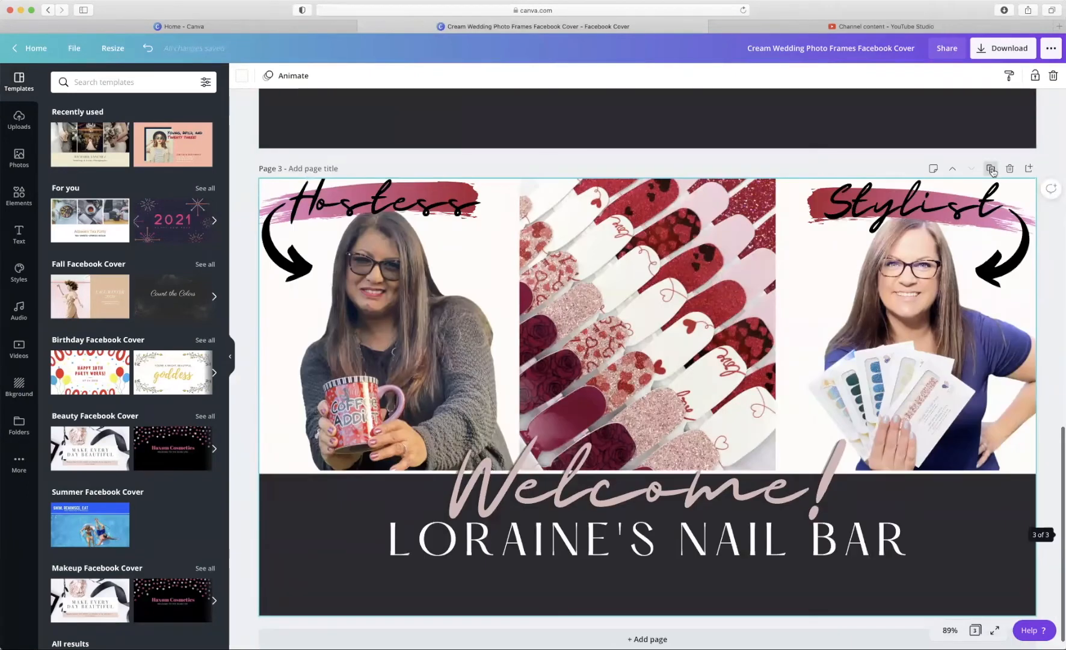
pyautogui.click(991, 168)
pyautogui.click(990, 169)
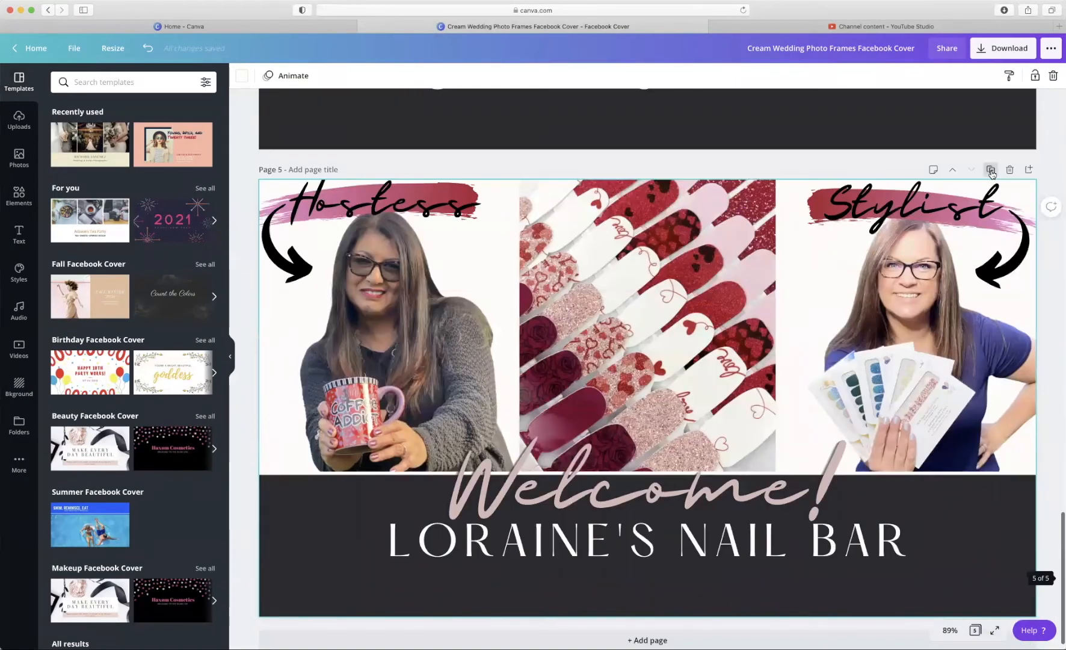
pyautogui.click(991, 169)
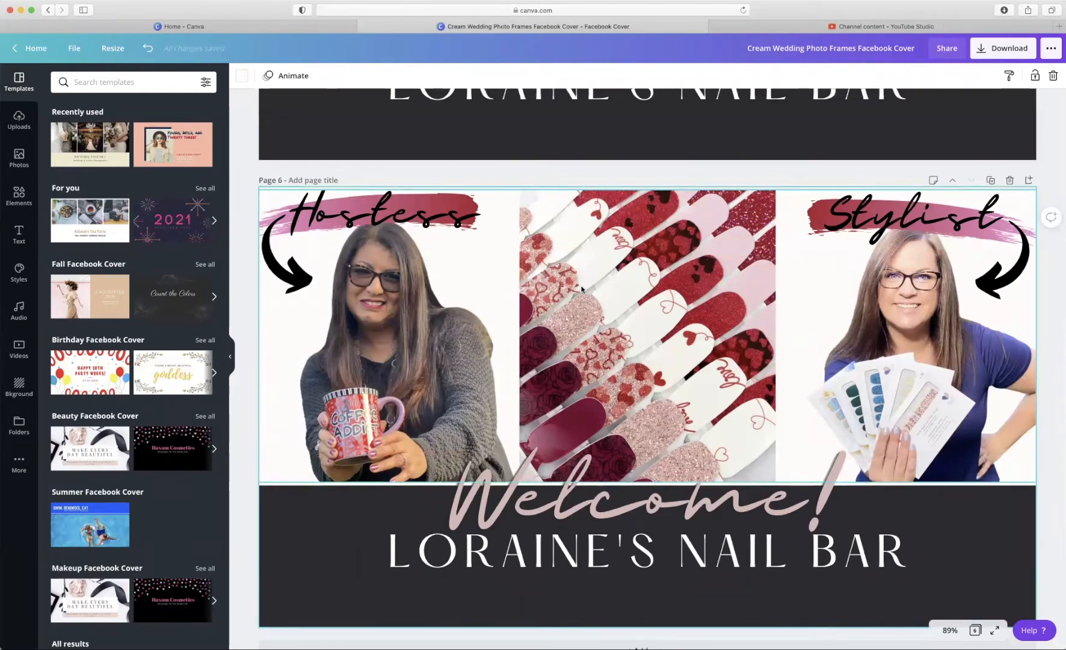
# - Delete the Hostess photo from pages 6, 5, 4 and 3, leaving empty frames
pyautogui.click(427, 366)
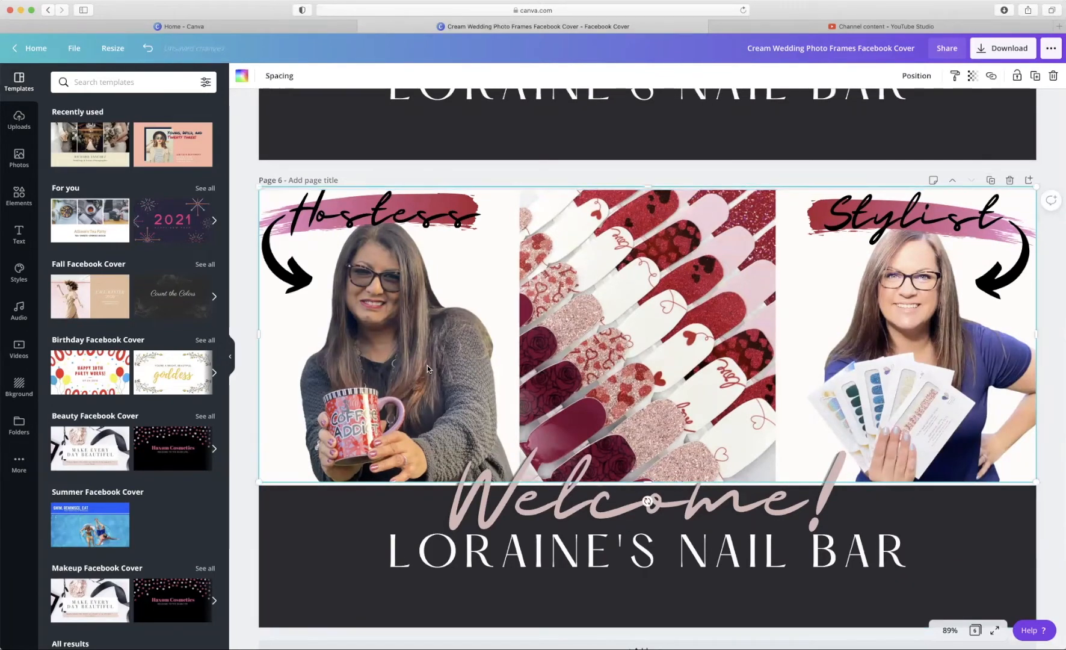
pyautogui.press('Delete')
pyautogui.scroll(5, 365, 243)
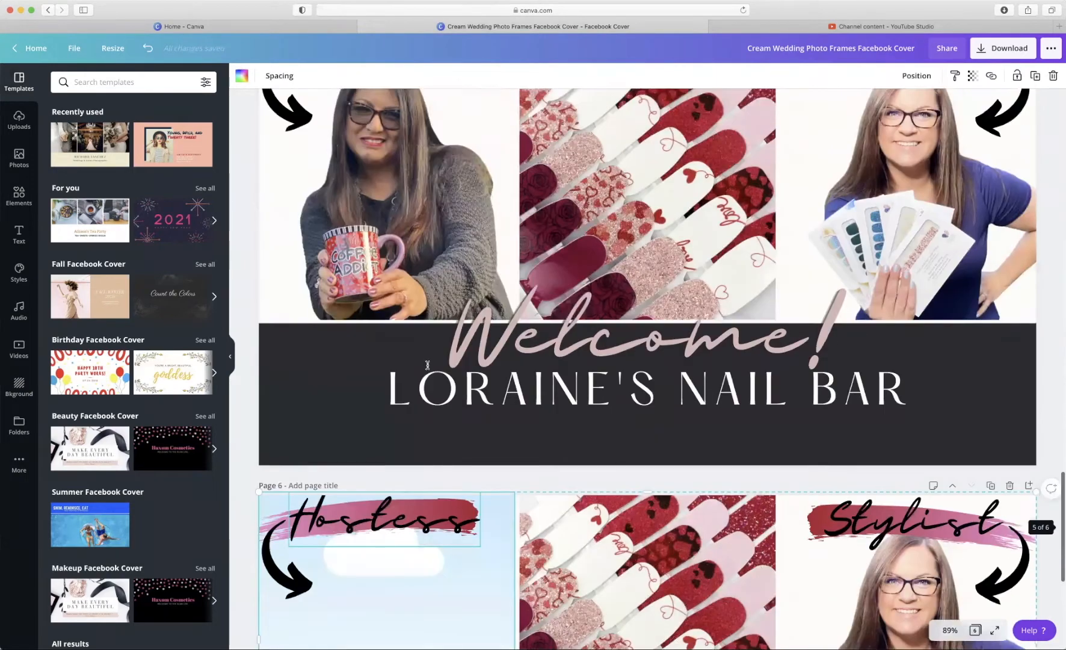
pyautogui.click(366, 243)
pyautogui.press('Delete')
pyautogui.scroll(6, 366, 243)
pyautogui.click(366, 243)
pyautogui.press('Delete')
pyautogui.scroll(9, 365, 243)
pyautogui.click(366, 421)
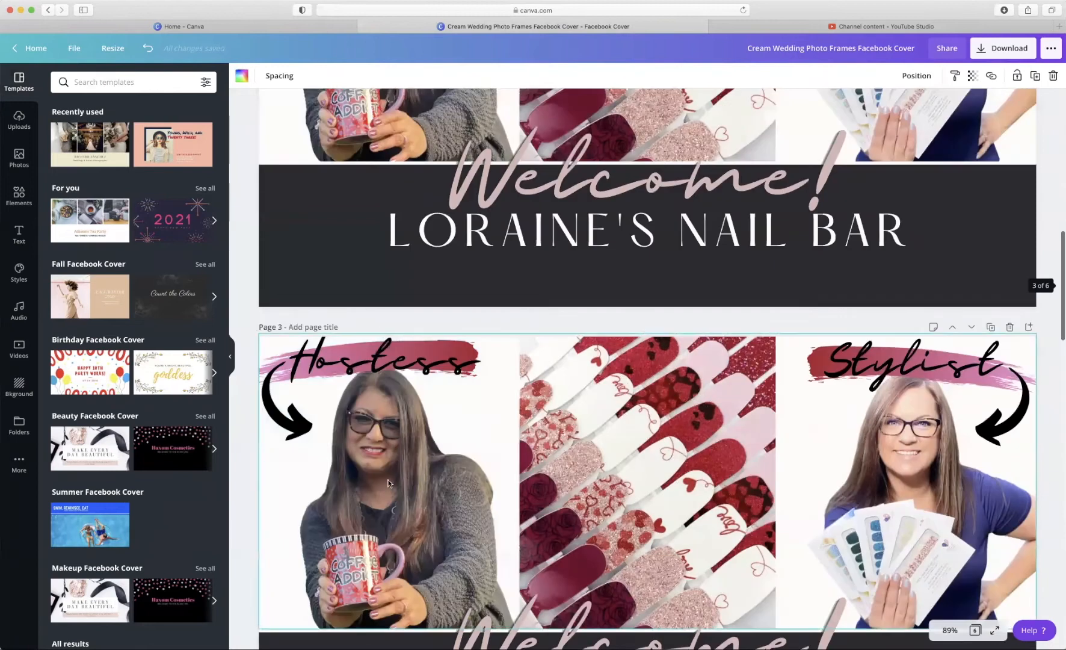
pyautogui.press('Delete')
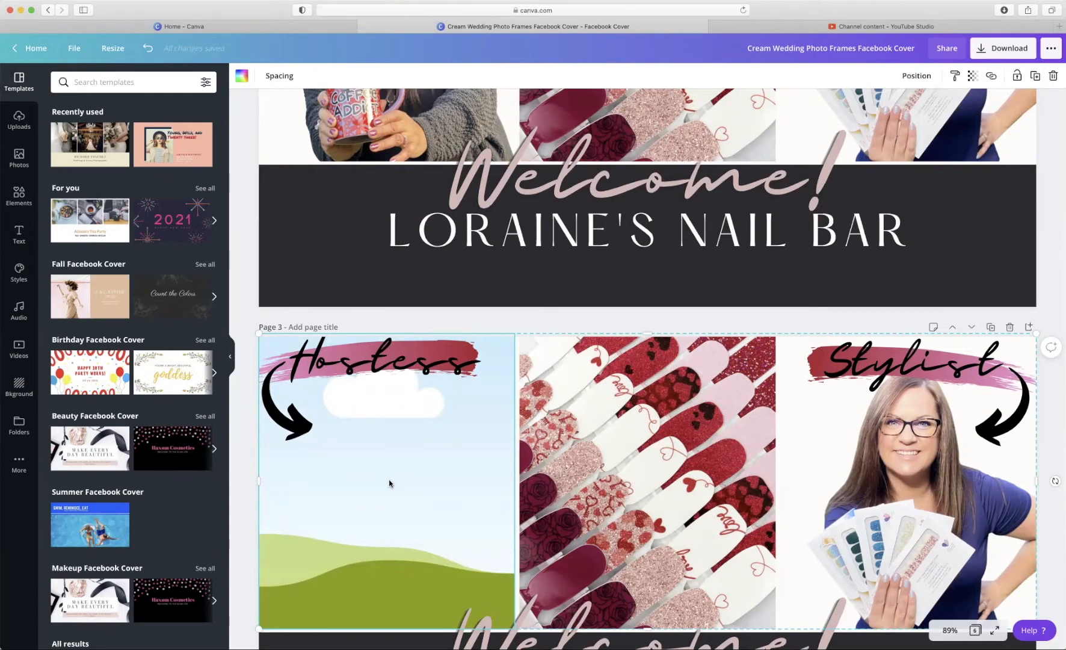
pyautogui.scroll(10, 616, 347)
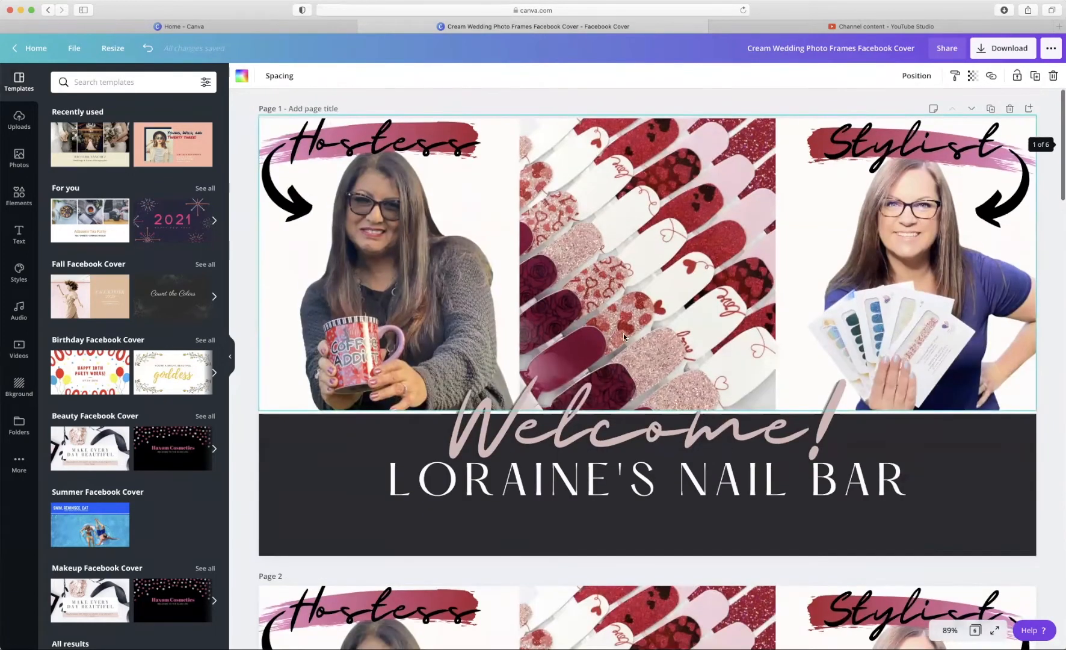
# - With the stock Photos library showing, delete page 1's middle nail photo to empty that frame
pyautogui.click(491, 103)
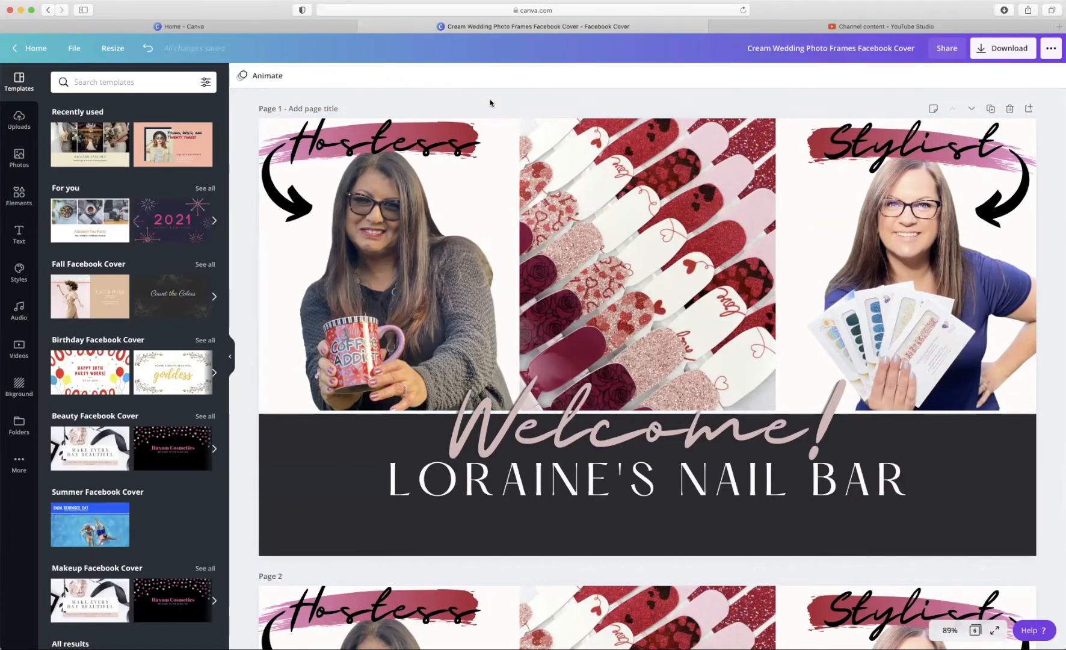
pyautogui.click(33, 151)
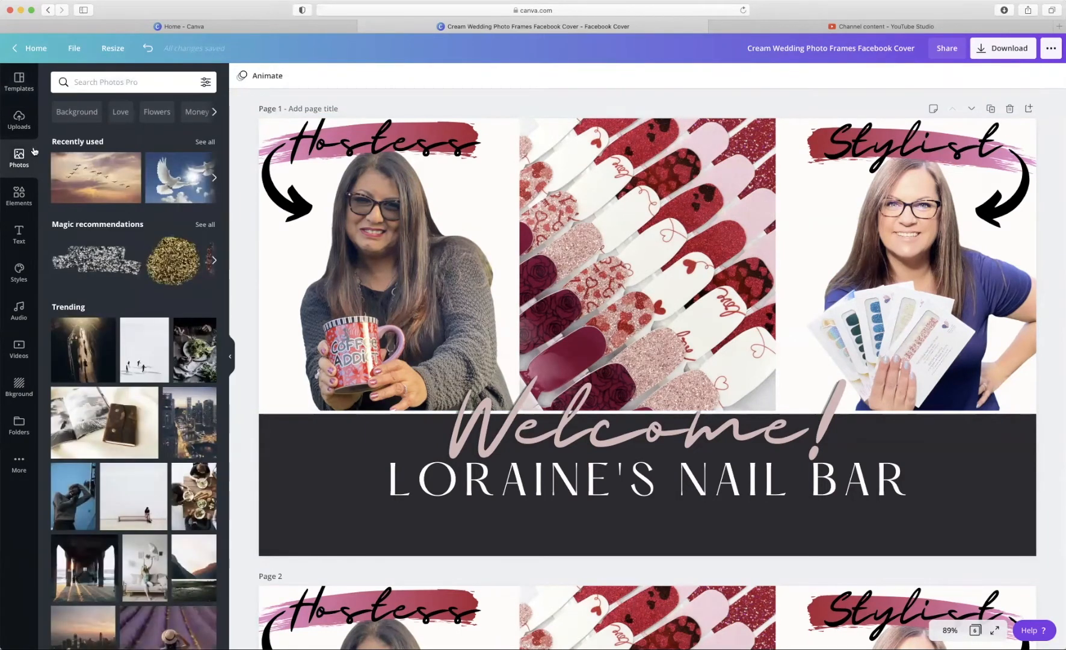
pyautogui.scroll(-4, 106, 301)
pyautogui.scroll(-5, 106, 301)
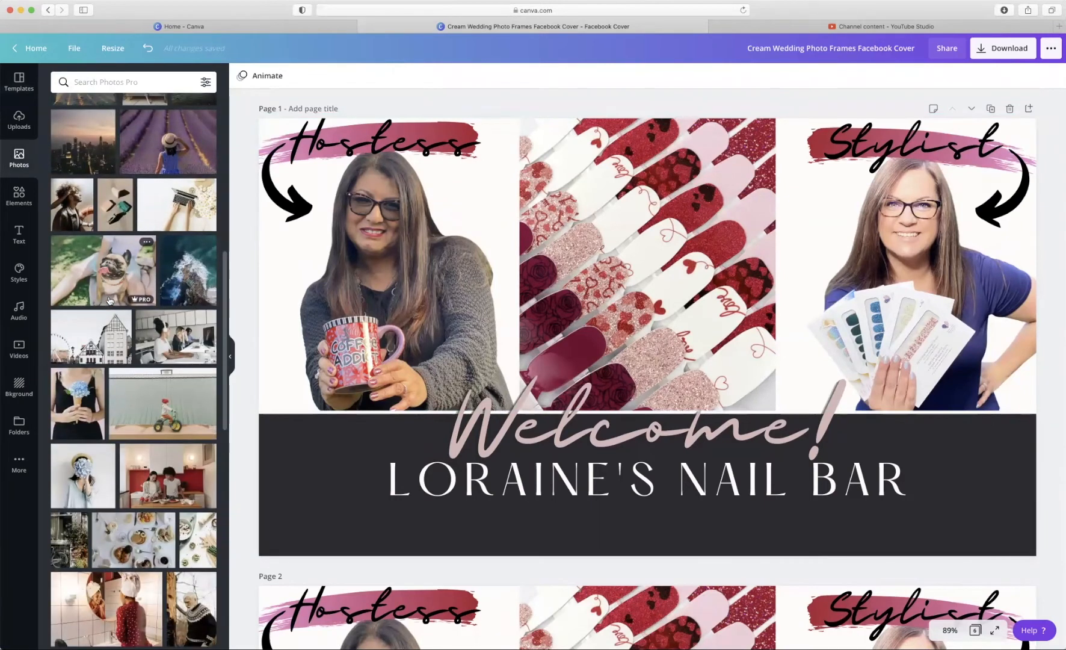
pyautogui.click(537, 275)
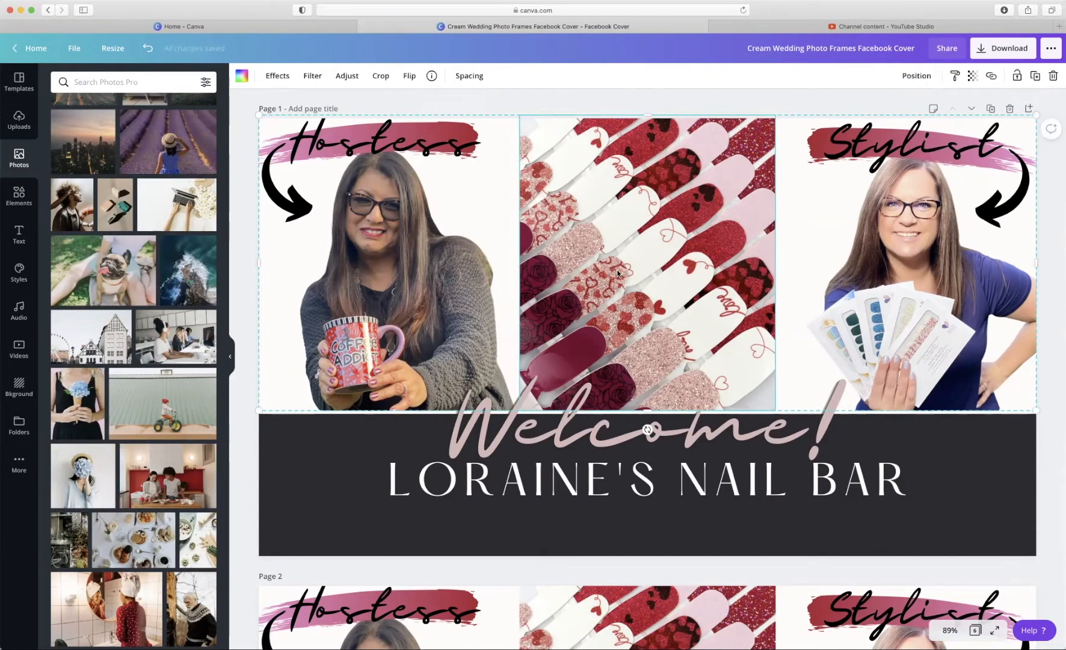
pyautogui.press('Delete')
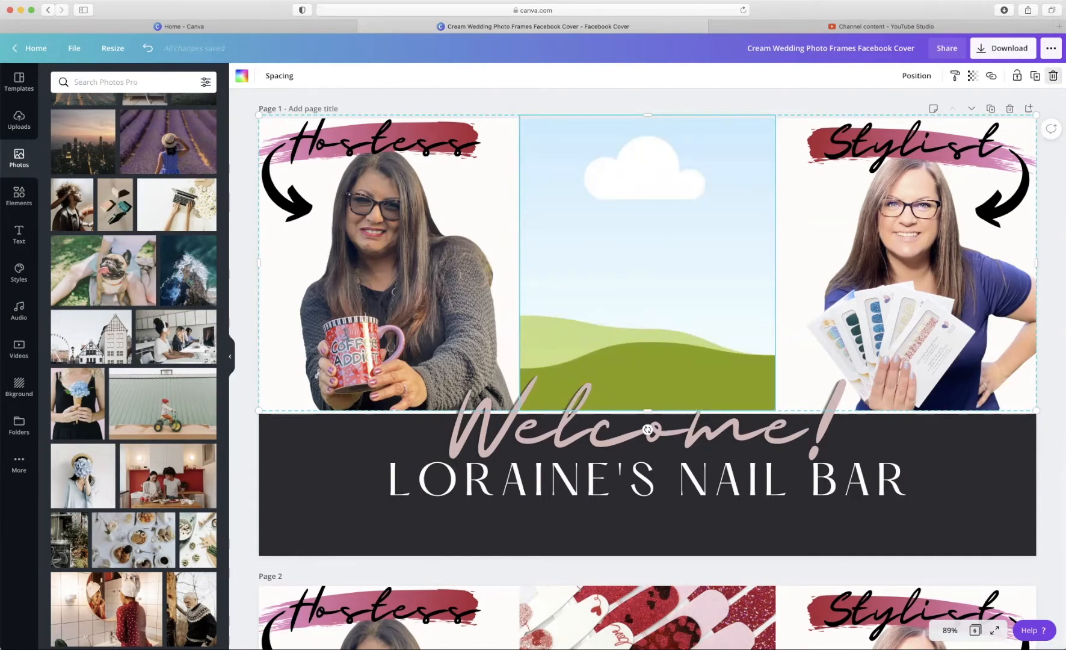
# - Search stock photos for 'valentines day' and scroll through the heart and rose results
pyautogui.click(125, 85)
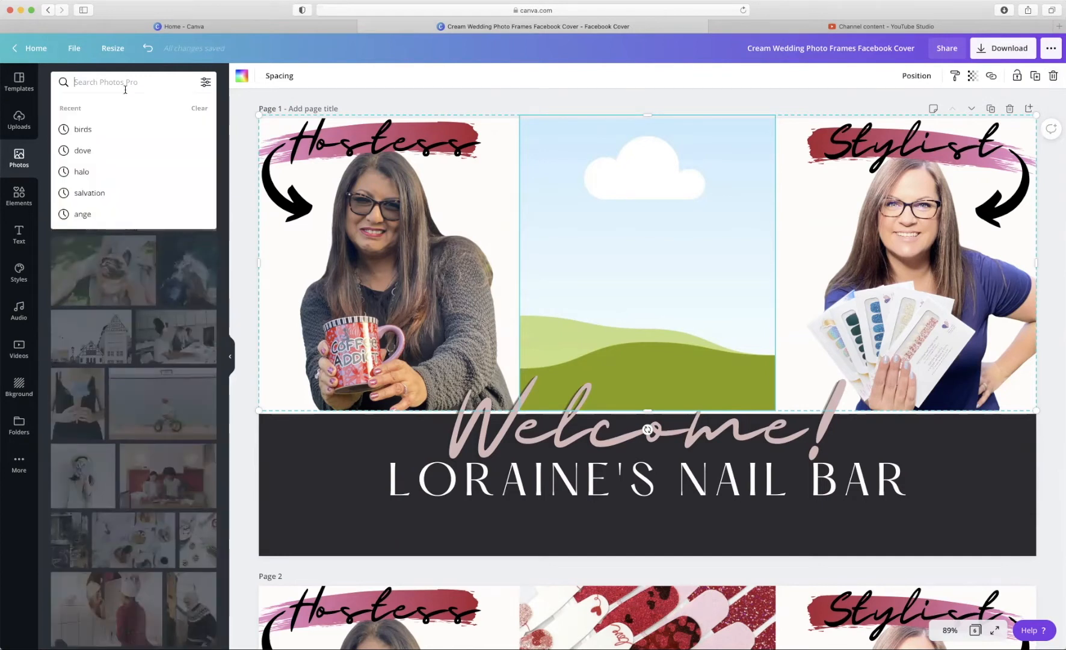
pyautogui.write('vale')
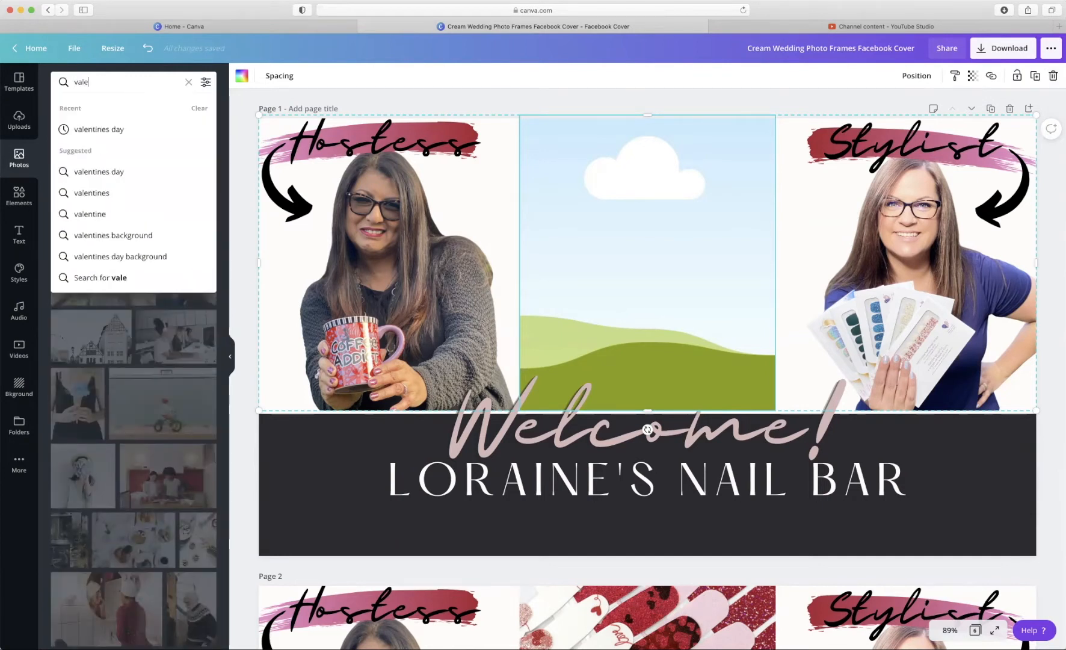
pyautogui.write('ntines day')
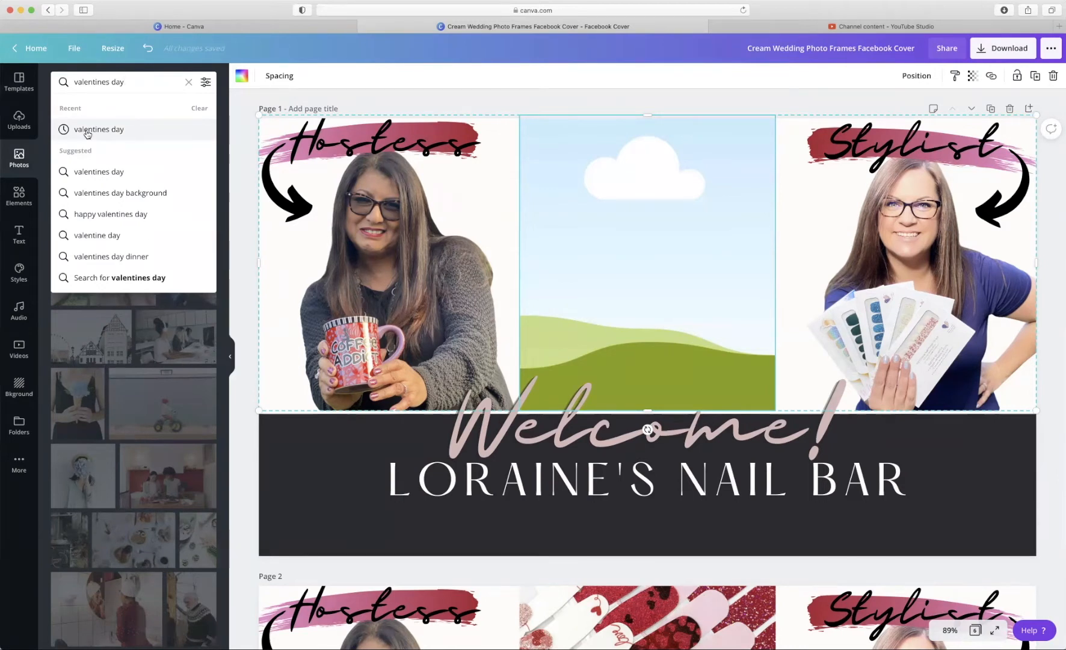
pyautogui.click(87, 130)
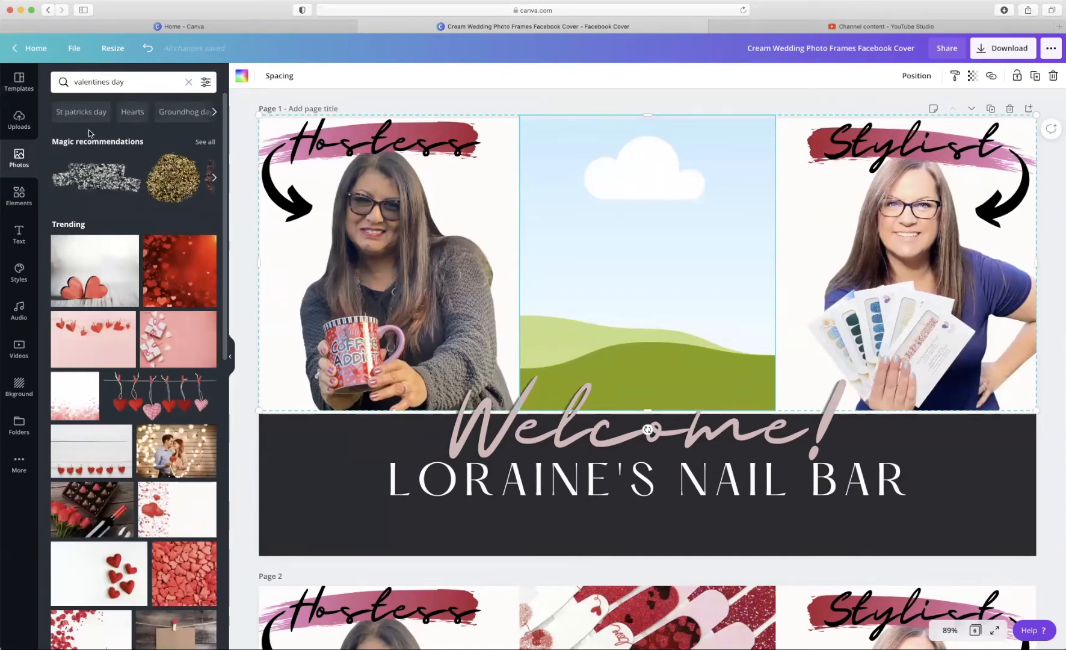
pyautogui.scroll(-8, 162, 317)
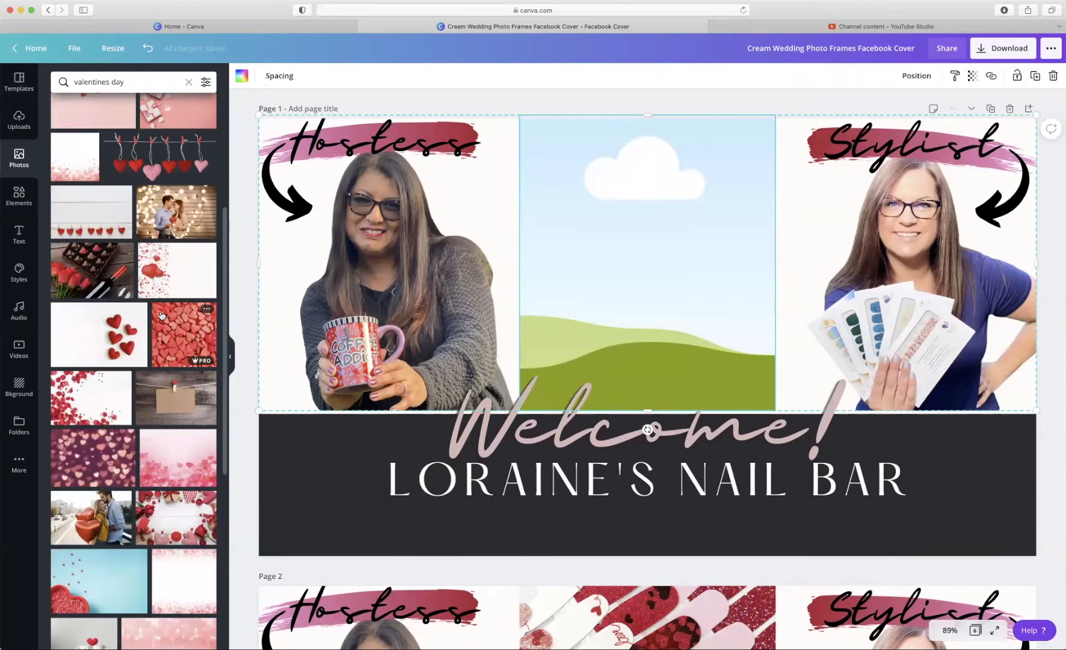
pyautogui.scroll(-3, 161, 315)
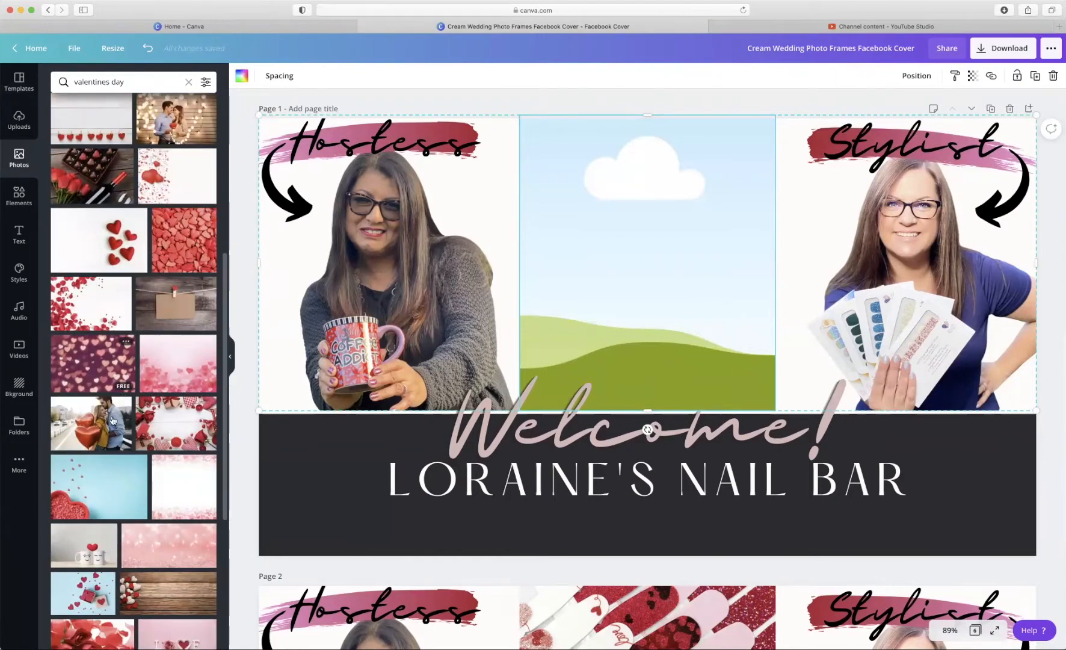
pyautogui.scroll(-4, 115, 419)
pyautogui.scroll(15, 114, 419)
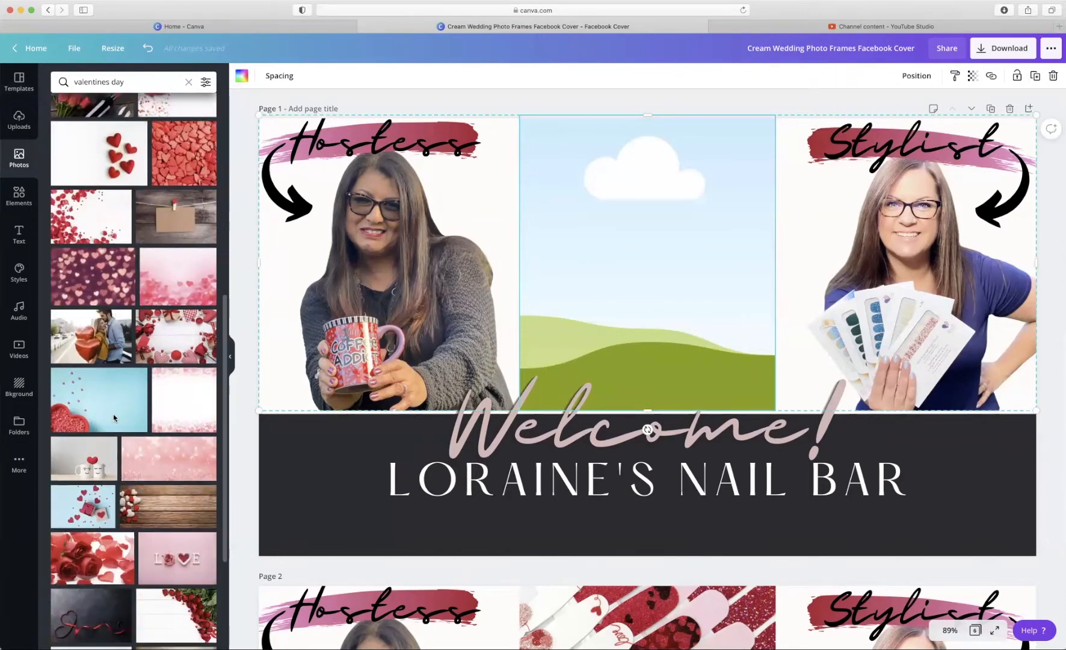
# - Place the chocolates-and-roses photo into page 1's middle frame
pyautogui.click(71, 414)
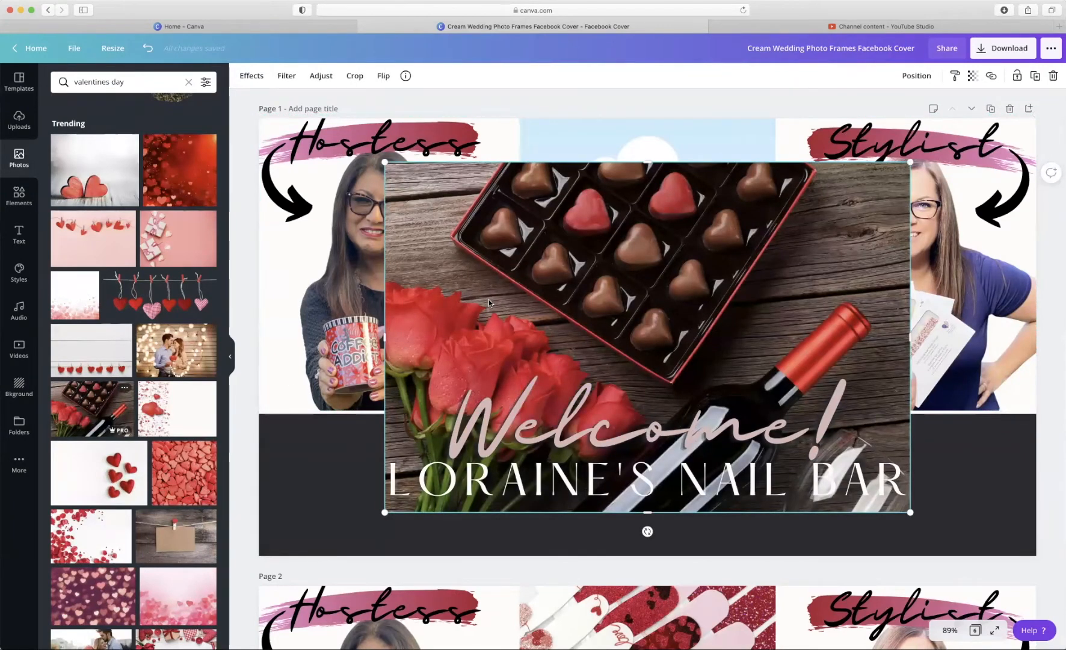
pyautogui.moveTo(555, 295); pyautogui.dragTo(611, 334)
pyautogui.moveTo(702, 328); pyautogui.dragTo(726, 339)
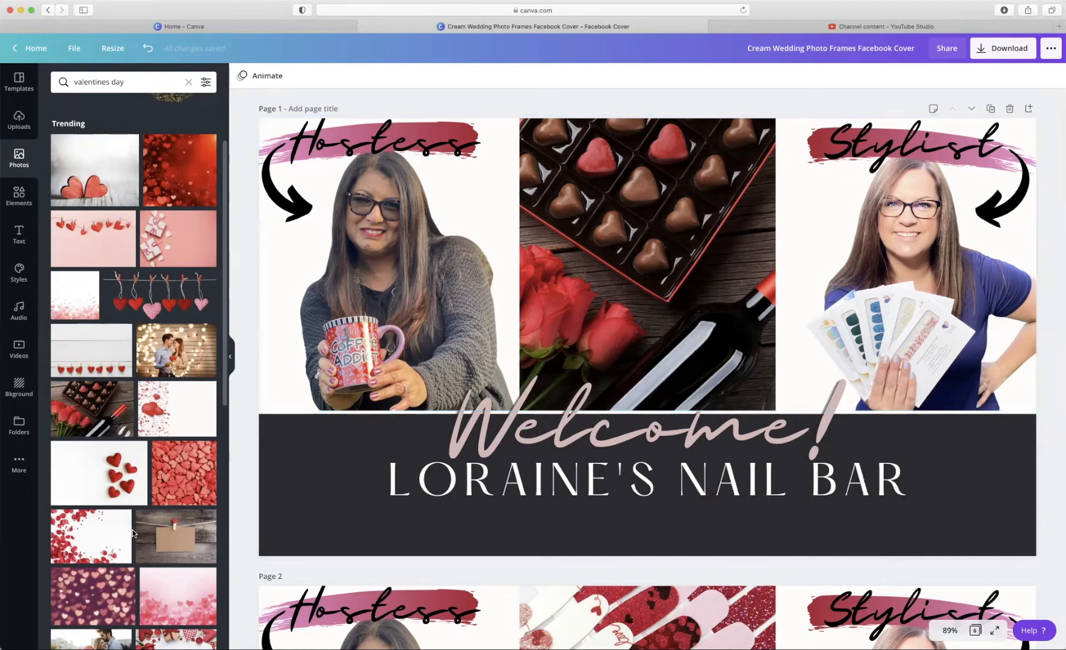
# - Try the LOVE, teddy-bear and red-dress balloon photos in the middle frame, ending with the gift bags
pyautogui.scroll(-10, 132, 534)
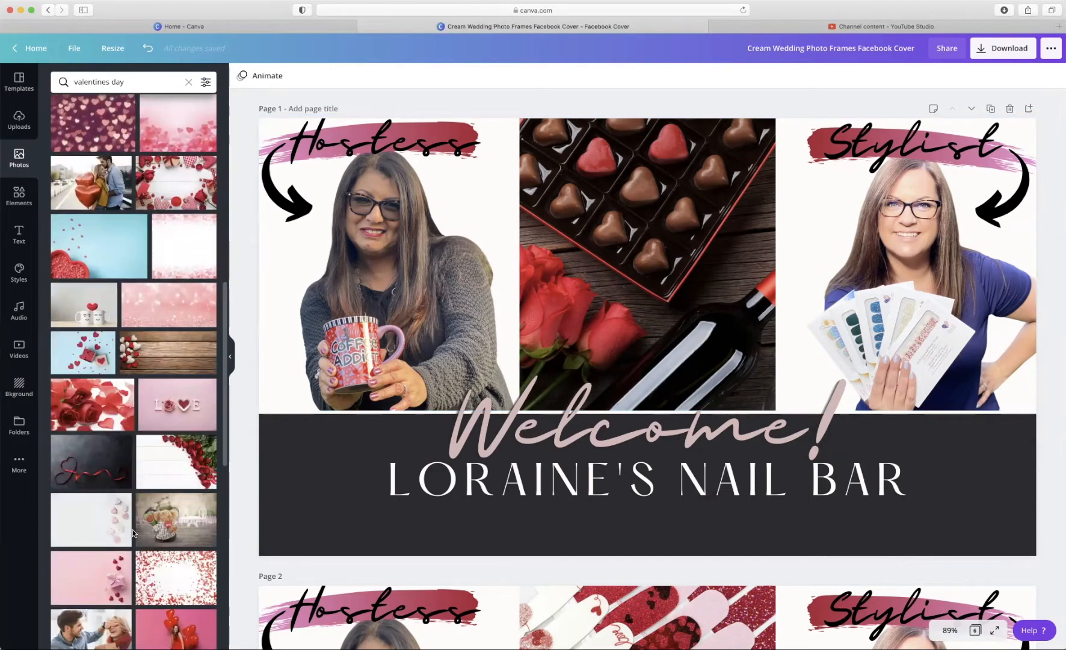
pyautogui.scroll(-1, 133, 533)
pyautogui.scroll(-1, 133, 532)
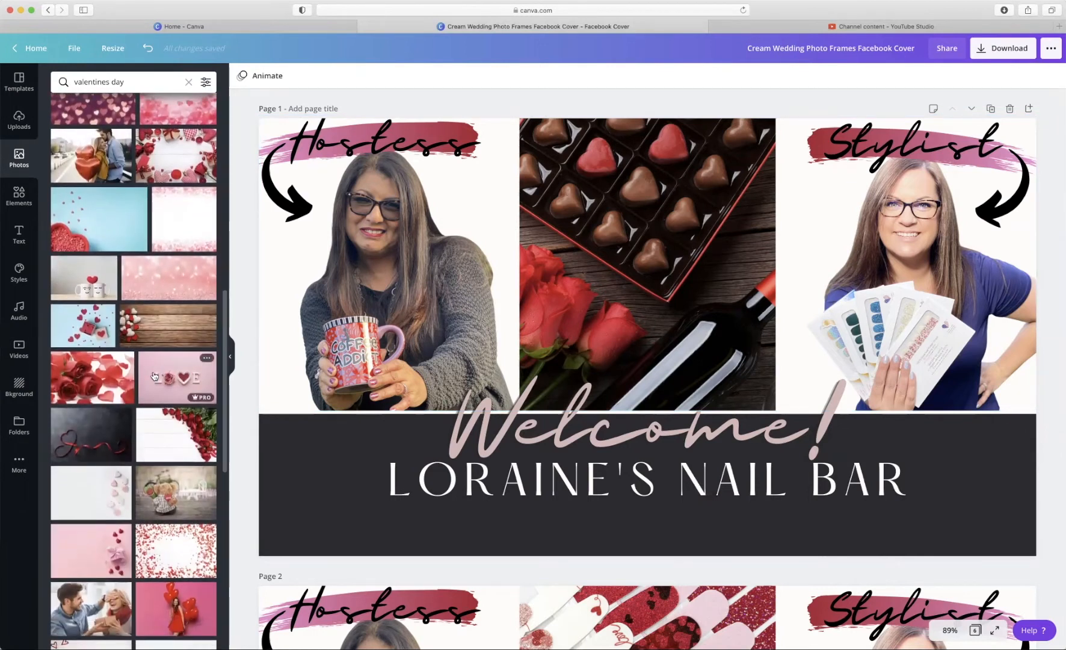
pyautogui.moveTo(153, 376); pyautogui.dragTo(621, 379)
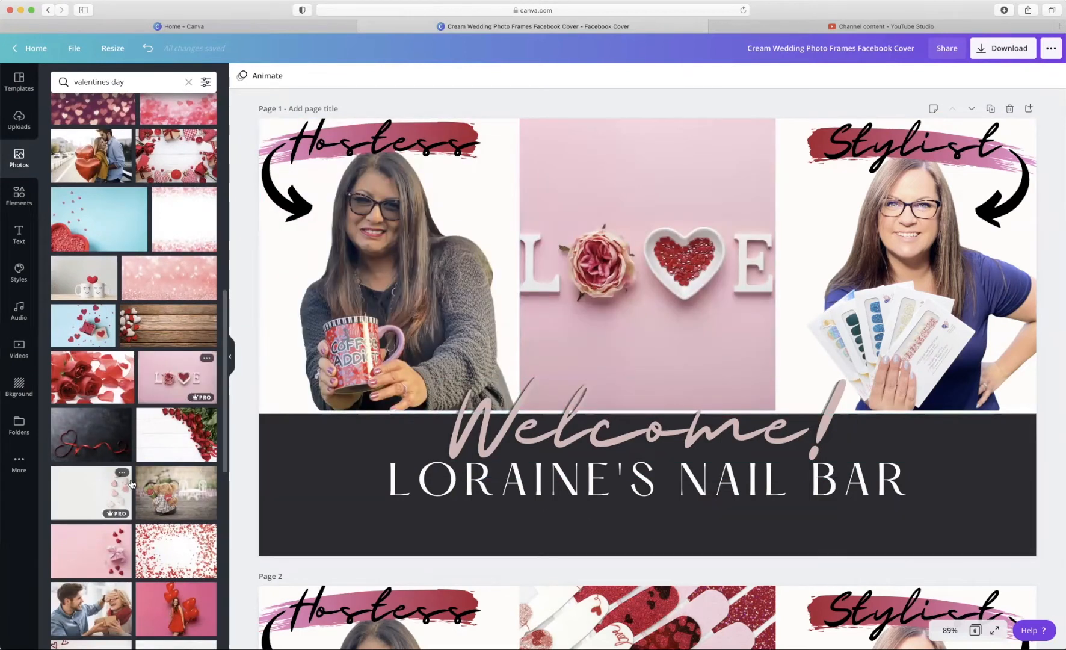
pyautogui.moveTo(166, 501); pyautogui.dragTo(632, 313)
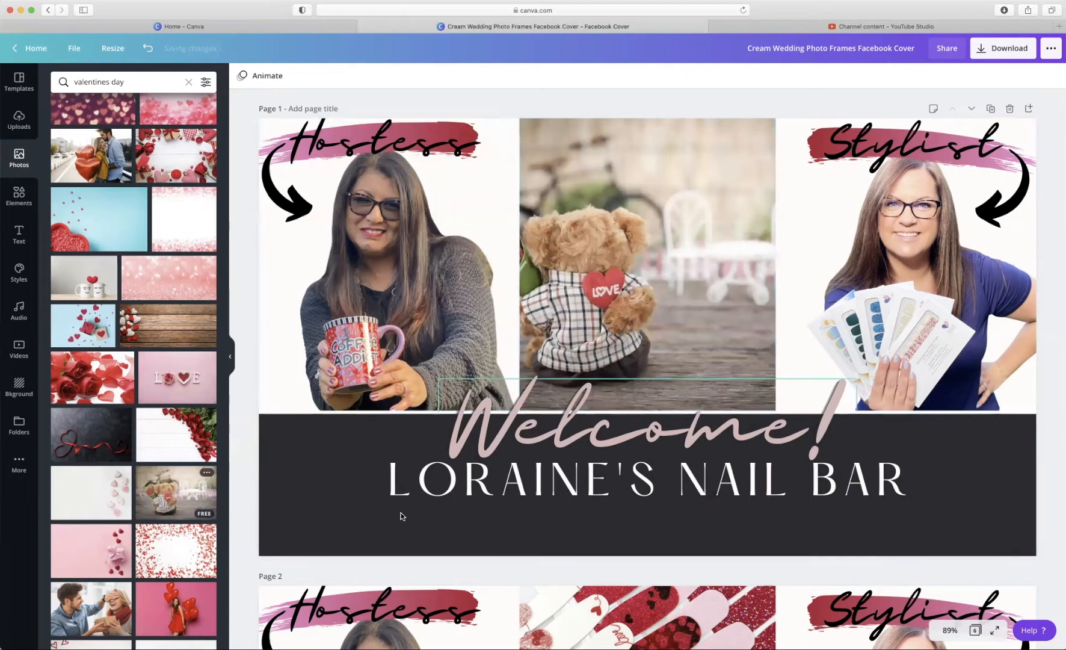
pyautogui.scroll(-5, 171, 469)
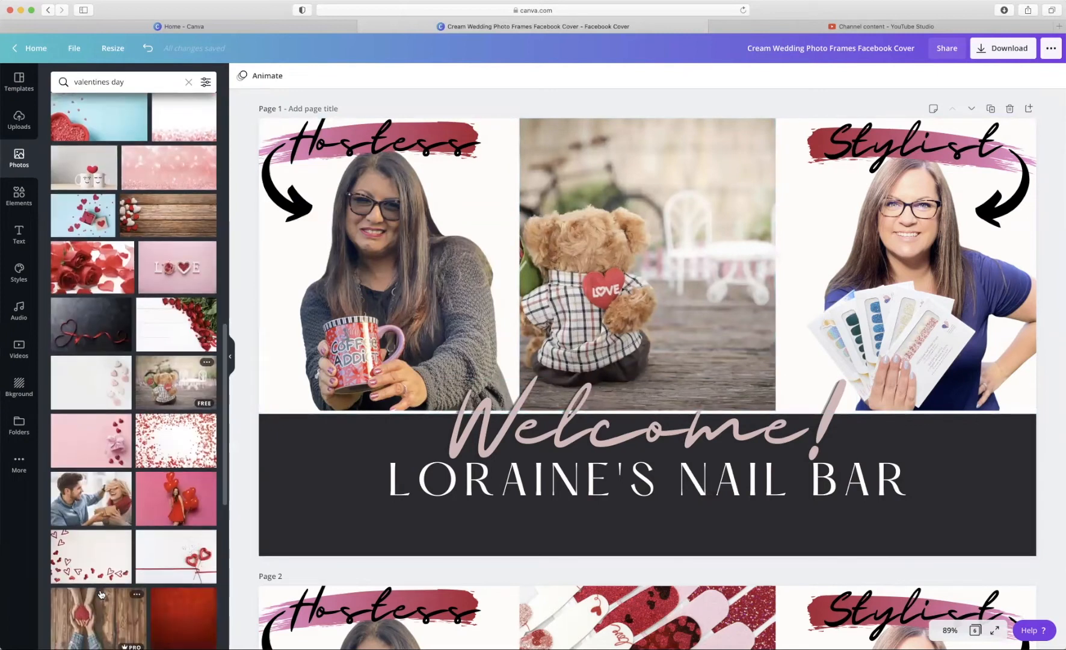
pyautogui.moveTo(172, 470); pyautogui.dragTo(548, 322)
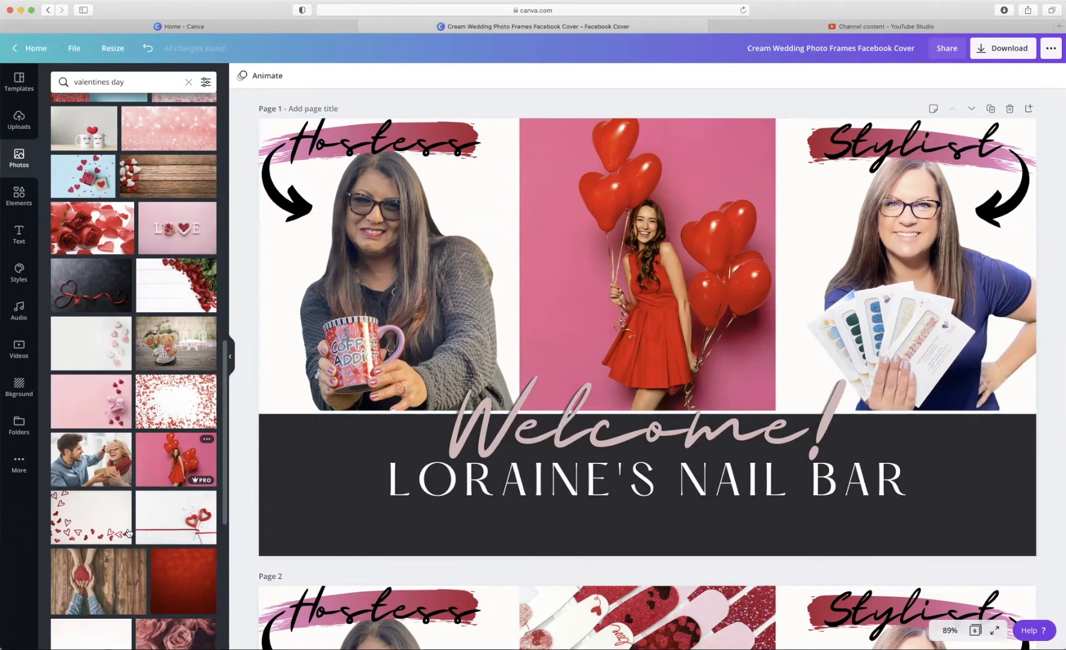
pyautogui.scroll(-3, 129, 530)
pyautogui.scroll(-3, 129, 531)
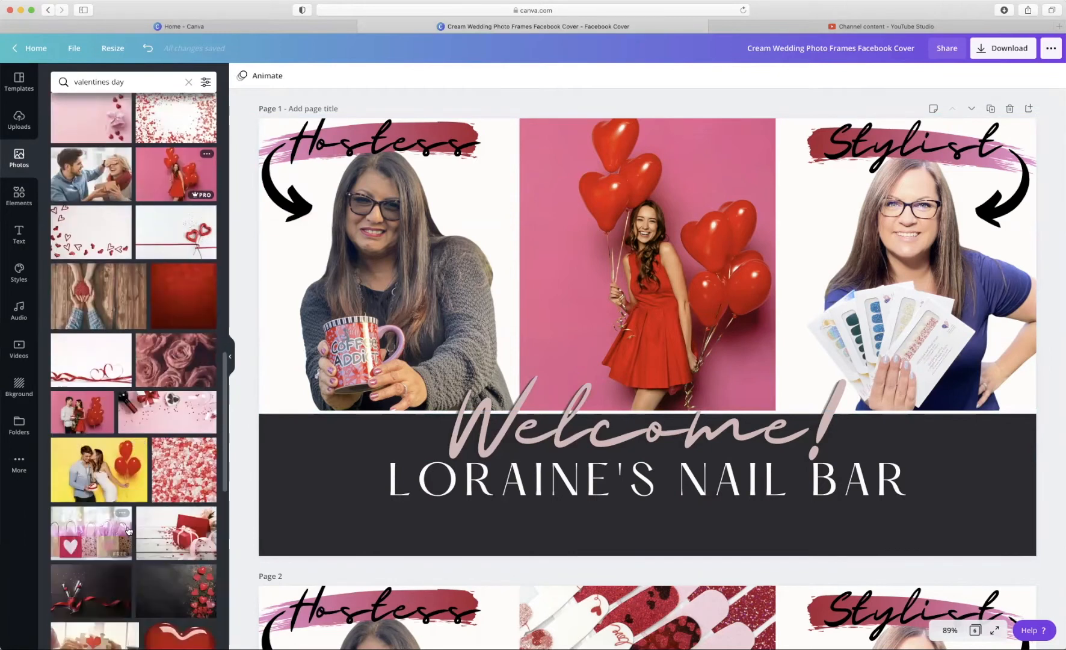
pyautogui.moveTo(129, 530); pyautogui.dragTo(534, 347)
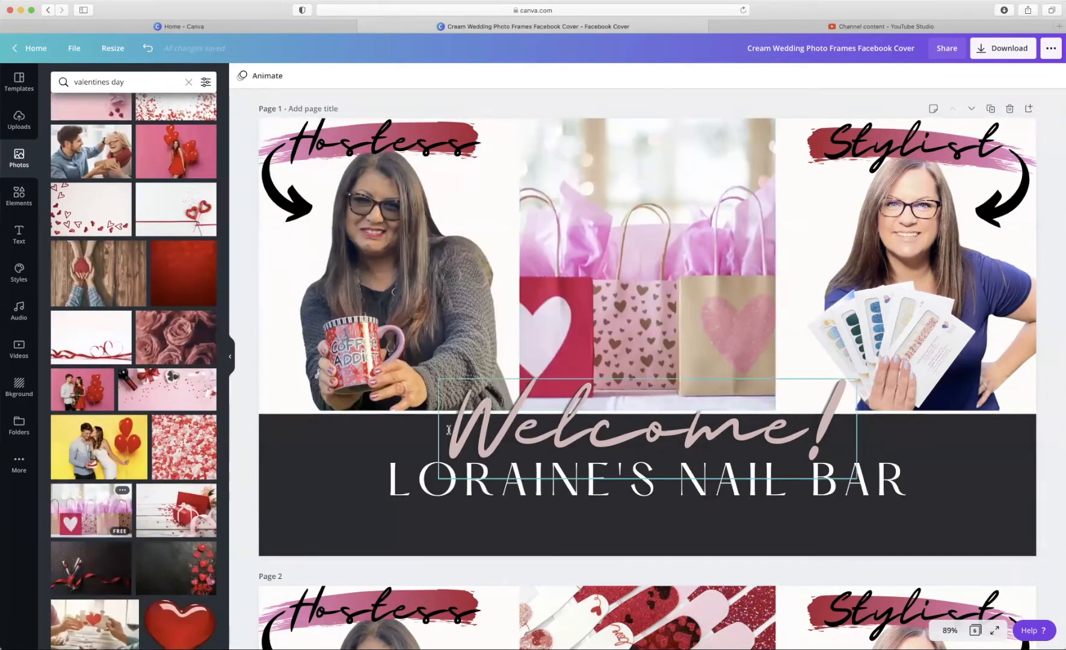
pyautogui.doubleClick(631, 312)
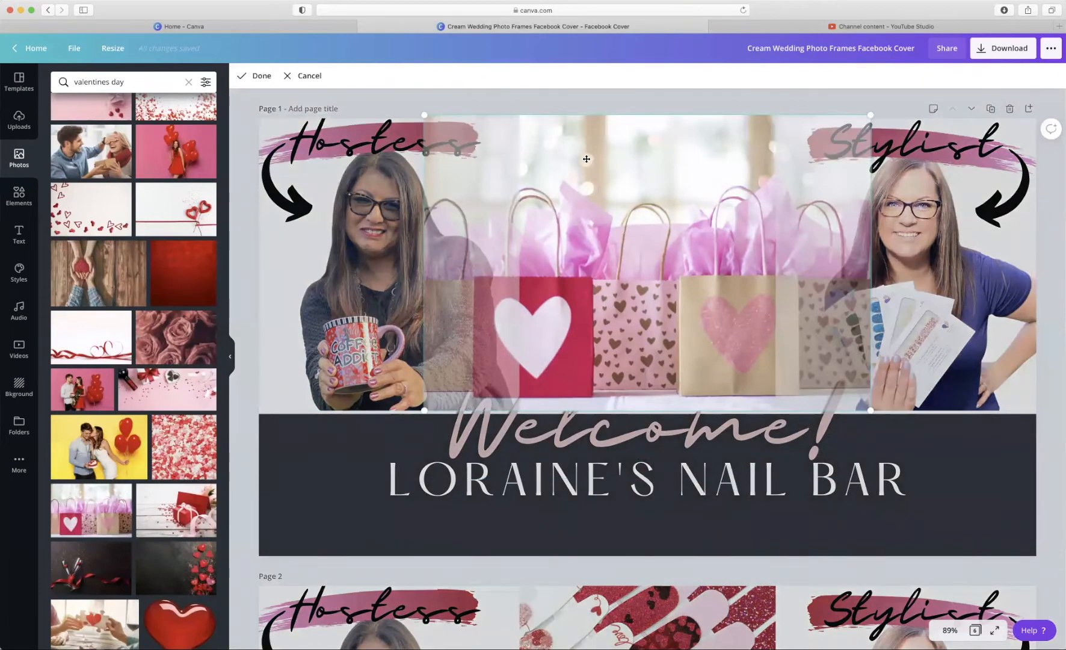
pyautogui.click(594, 105)
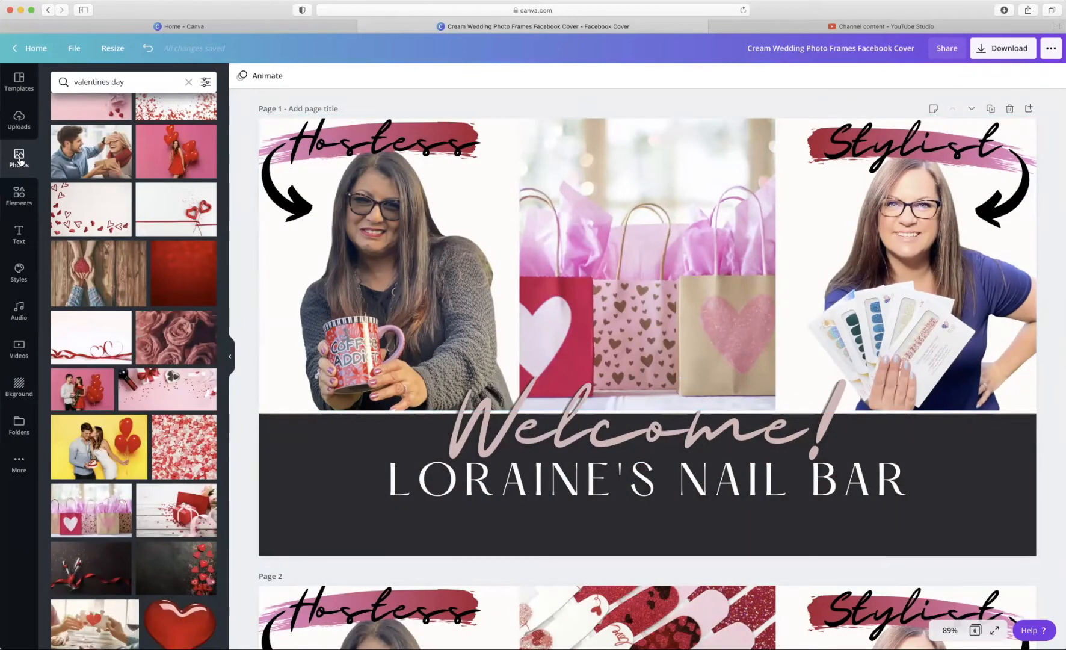
# - Filter the results to pink, vertical, free photos and drop the pink bokeh photo into the middle frame
pyautogui.click(206, 83)
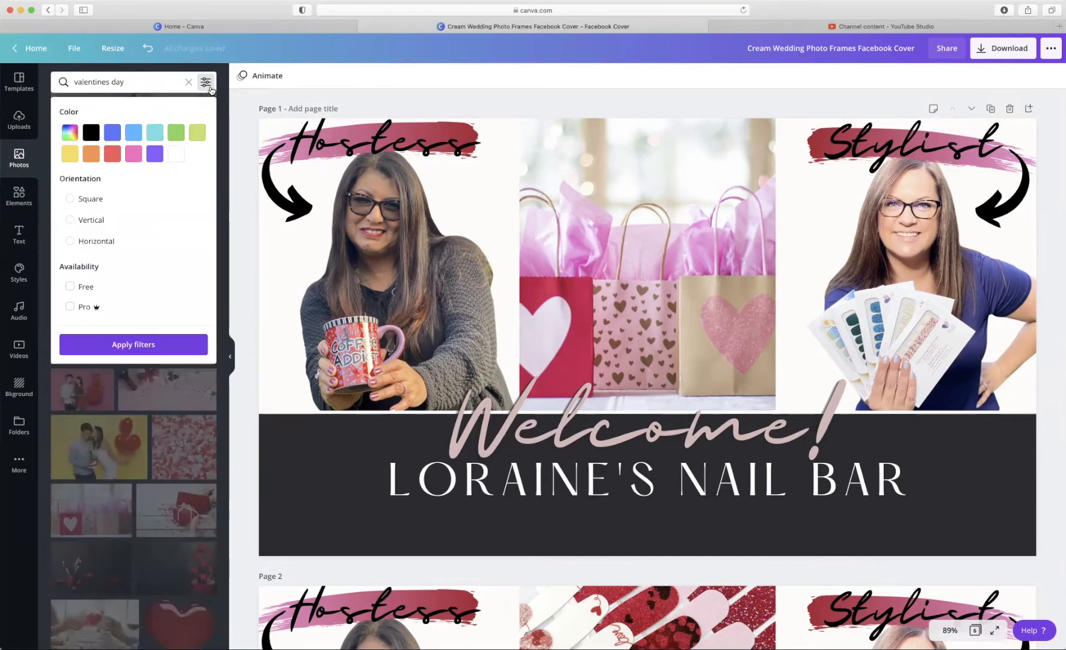
pyautogui.click(134, 154)
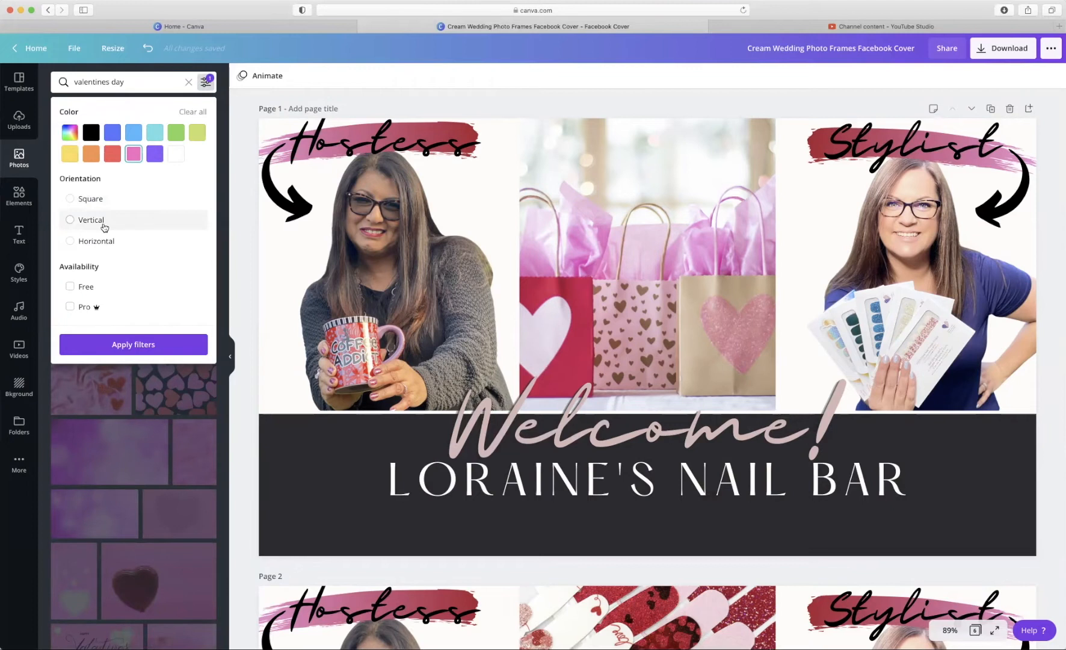
pyautogui.click(102, 224)
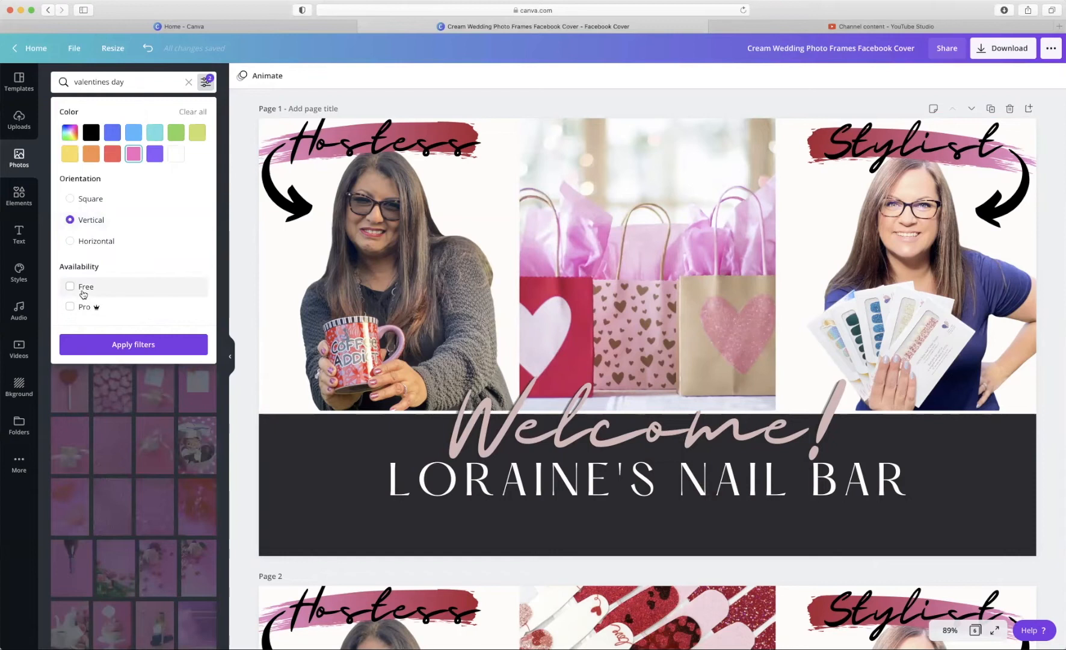
pyautogui.click(83, 294)
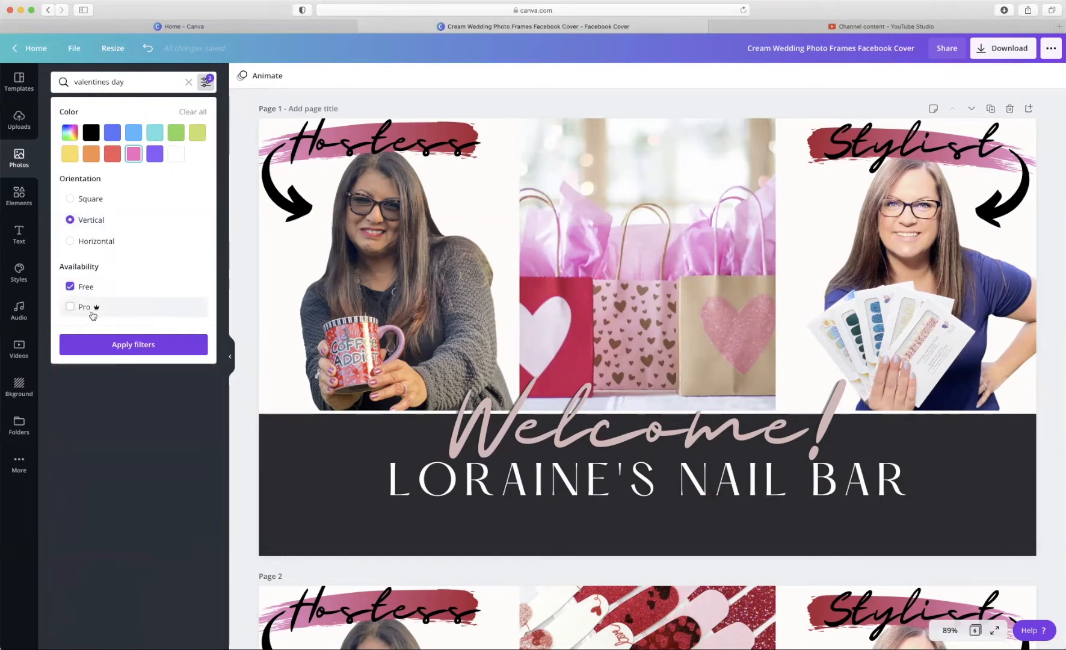
pyautogui.click(112, 348)
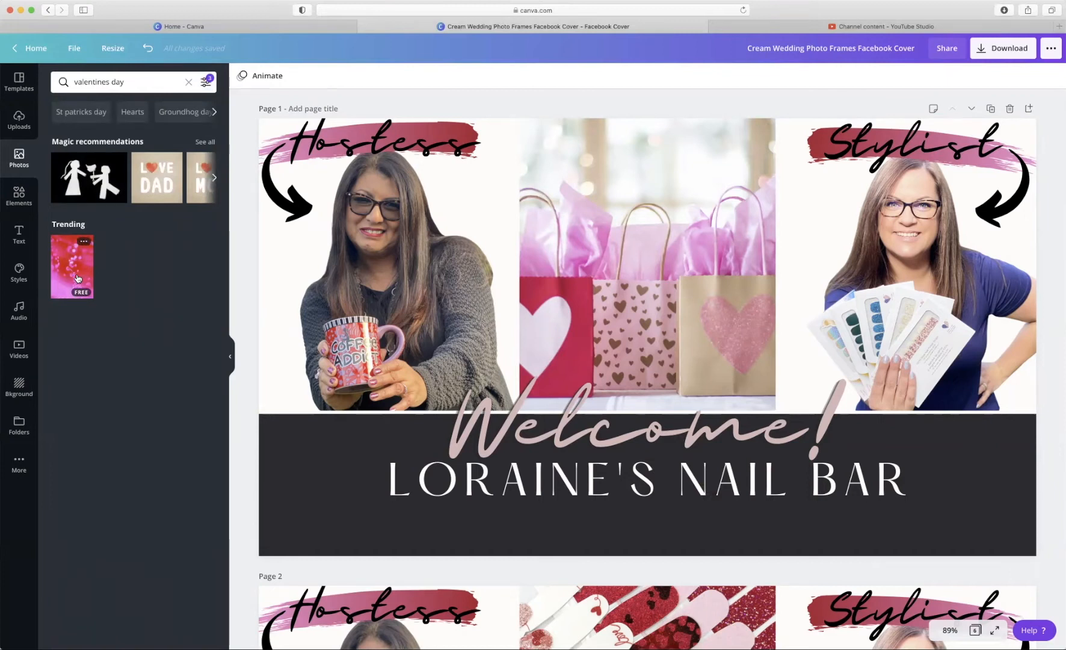
pyautogui.moveTo(77, 278); pyautogui.dragTo(550, 281)
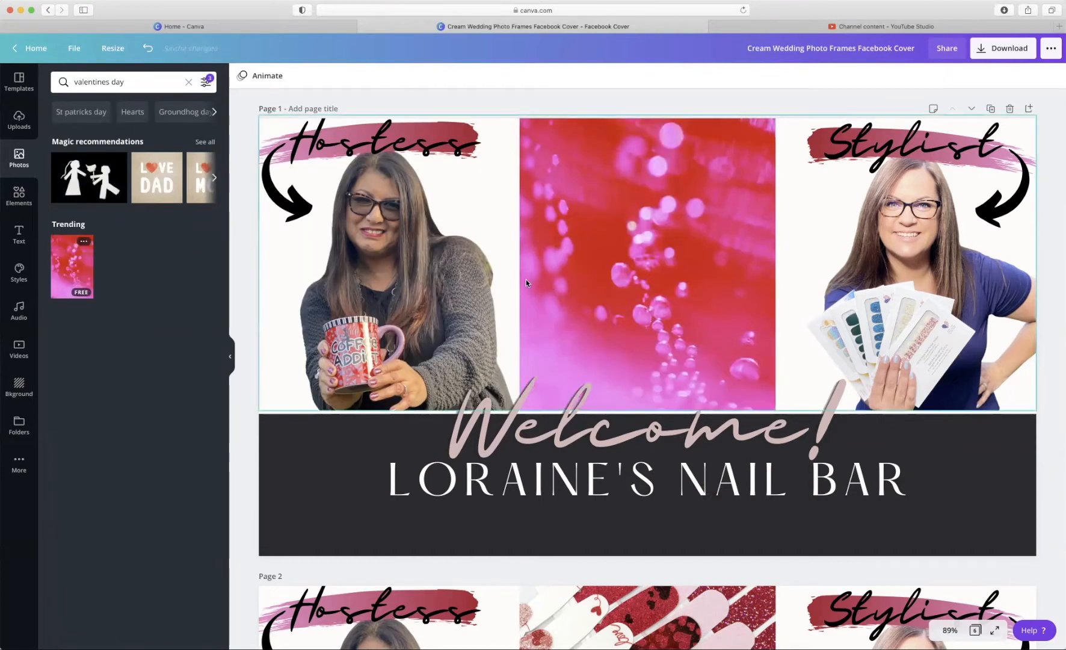
# - Remove the free-only restriction from the photo filters and reapply them
pyautogui.click(204, 80)
pyautogui.click(71, 289)
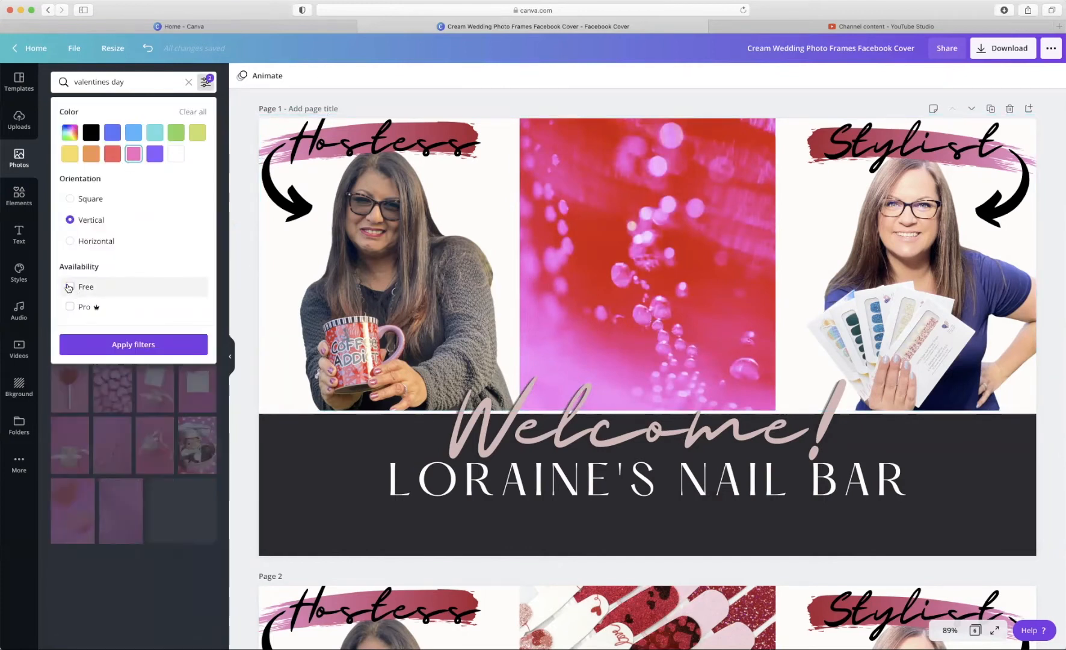
pyautogui.click(75, 287)
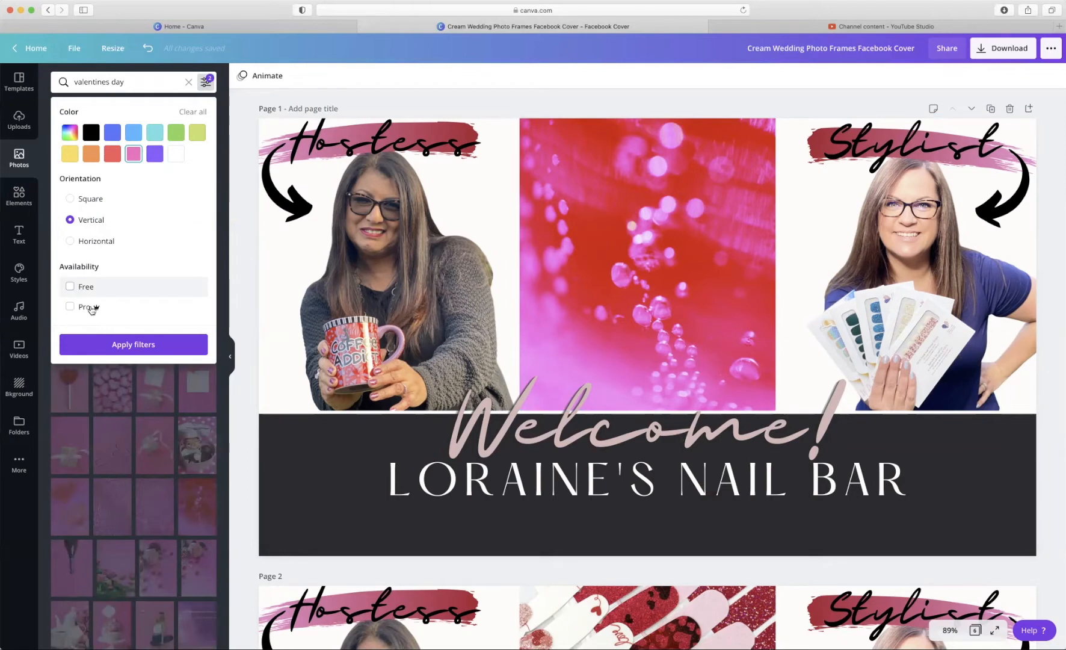
pyautogui.click(105, 346)
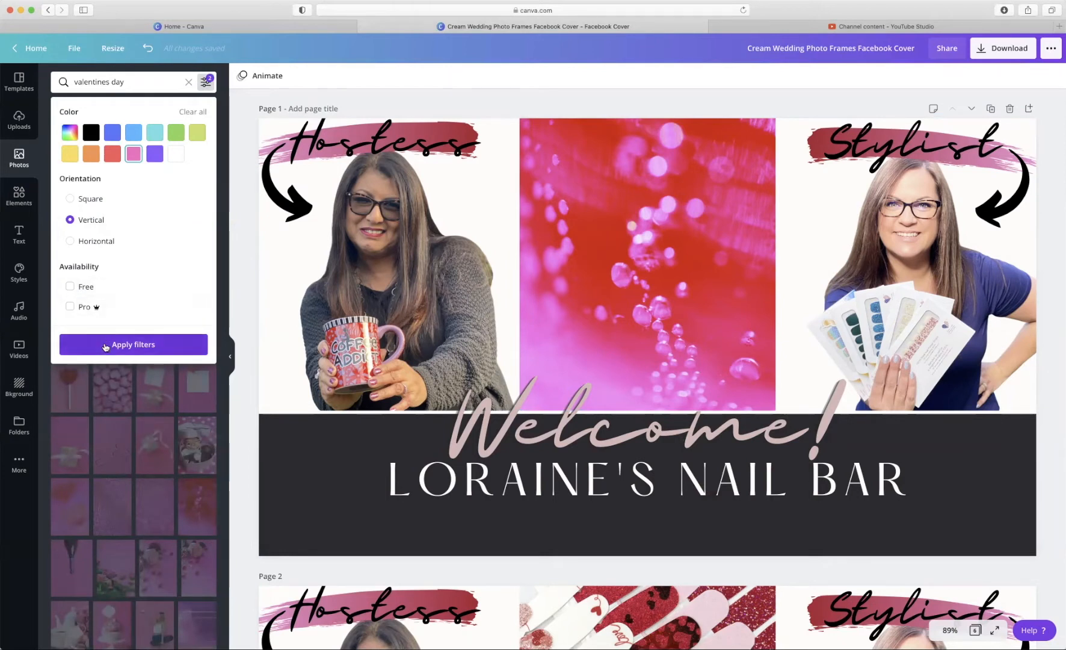
# - Try the champagne and chocolate-box photos in the middle frame, settling on the macaron stack
pyautogui.moveTo(71, 325); pyautogui.dragTo(546, 290)
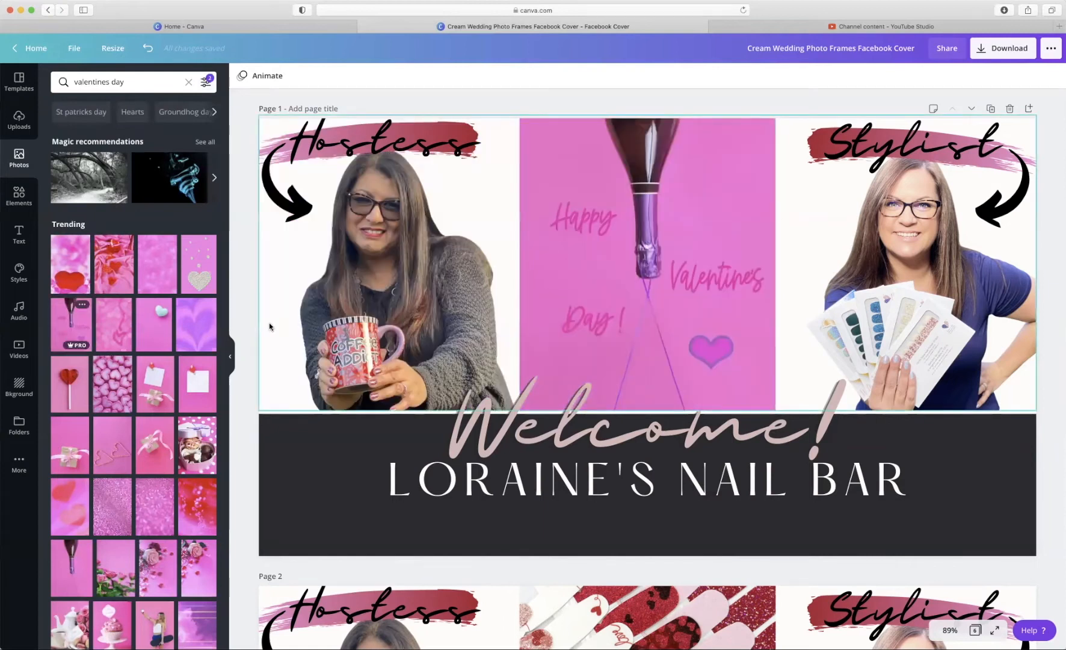
pyautogui.moveTo(196, 446); pyautogui.dragTo(543, 270)
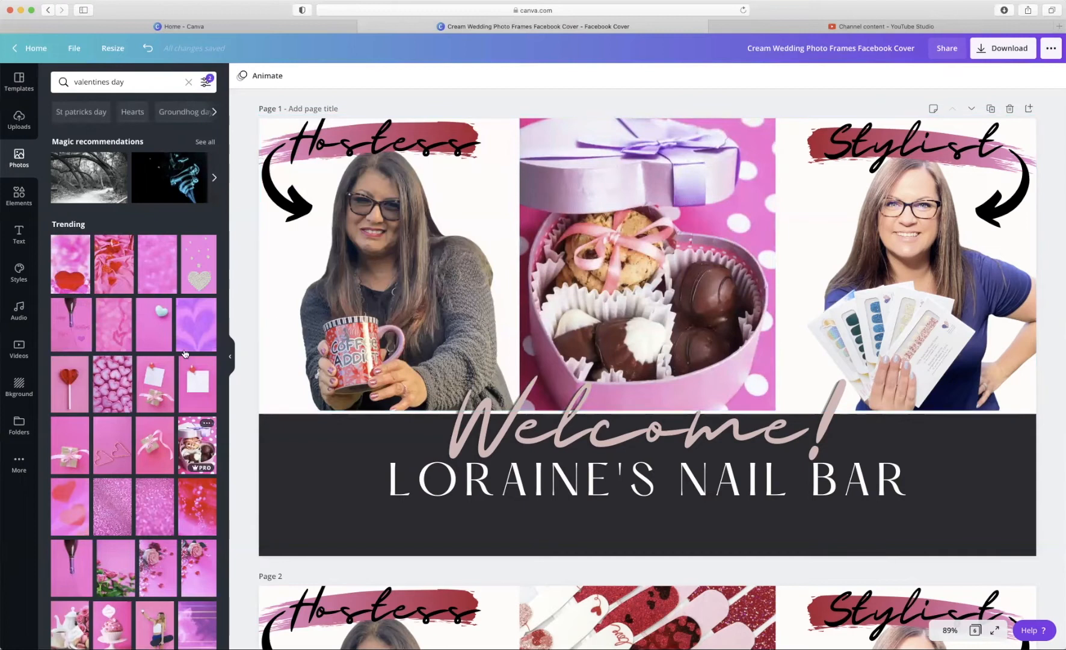
pyautogui.scroll(-1, 169, 351)
pyautogui.scroll(-5, 169, 351)
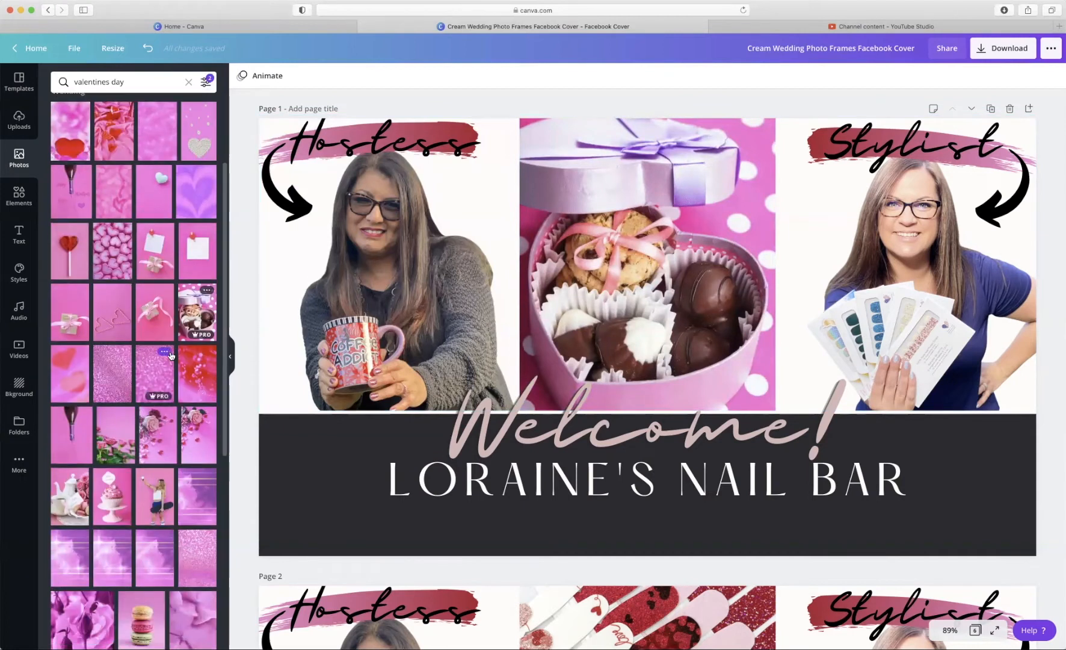
pyautogui.moveTo(142, 488); pyautogui.dragTo(564, 303)
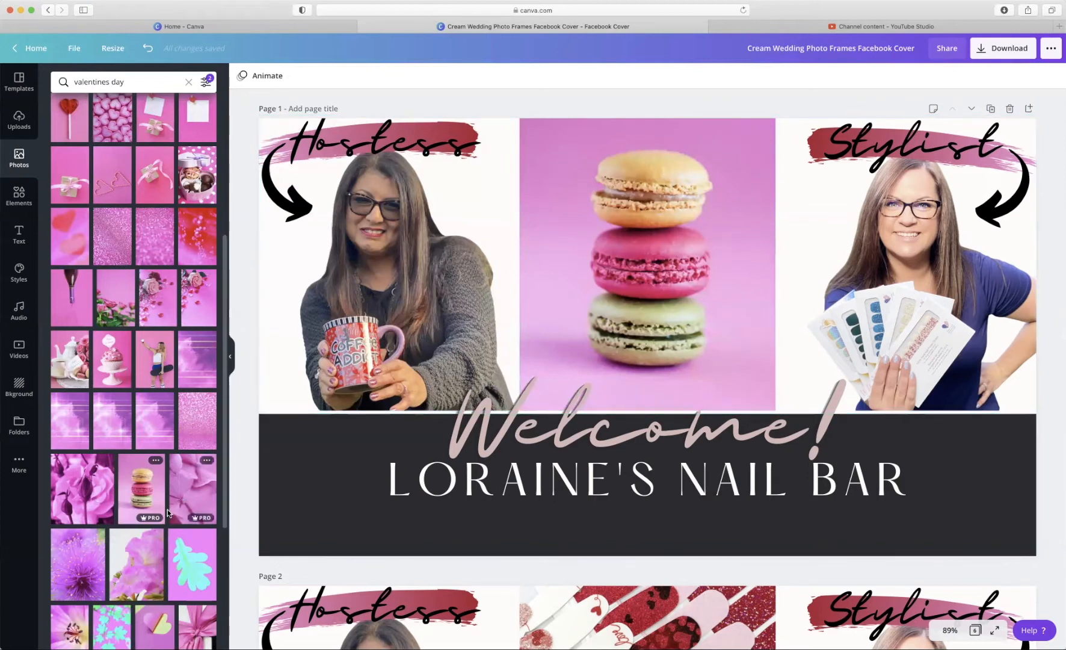
pyautogui.scroll(-3, 166, 510)
pyautogui.scroll(-6, 164, 510)
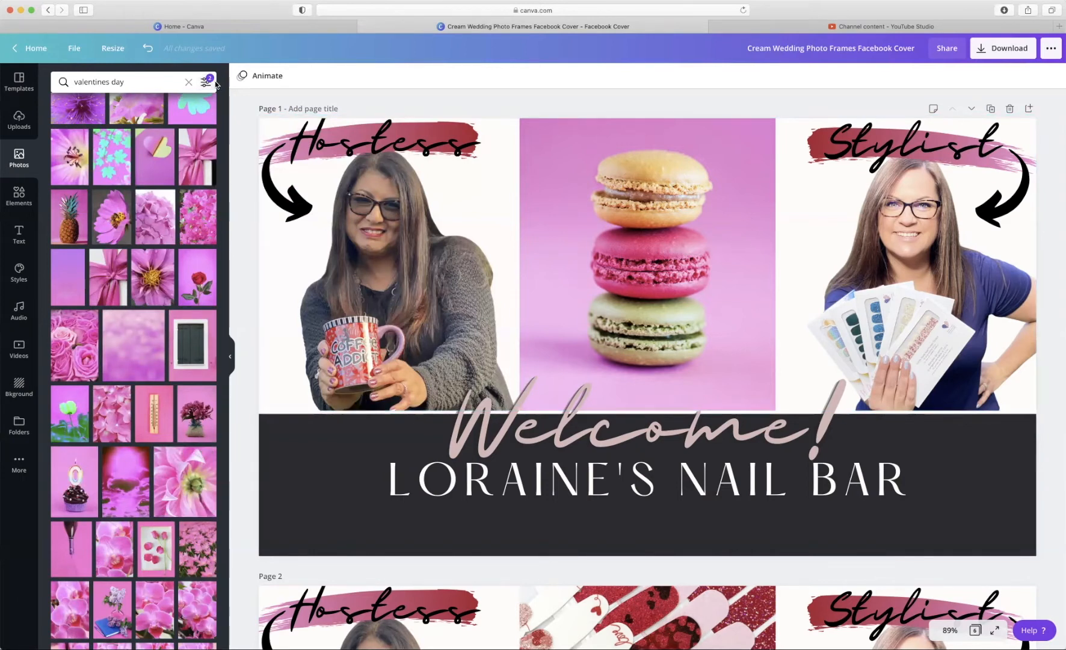
# - Select the Welcome! heading and browse the text styles panel
pyautogui.click(512, 428)
pyautogui.click(20, 233)
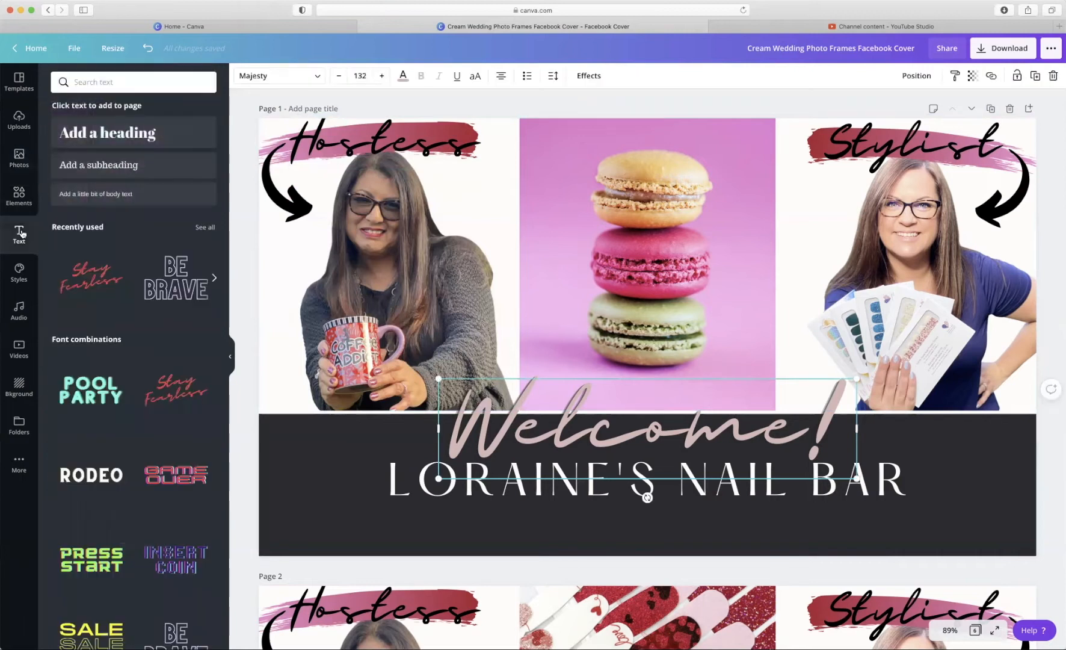
pyautogui.scroll(-10, 159, 394)
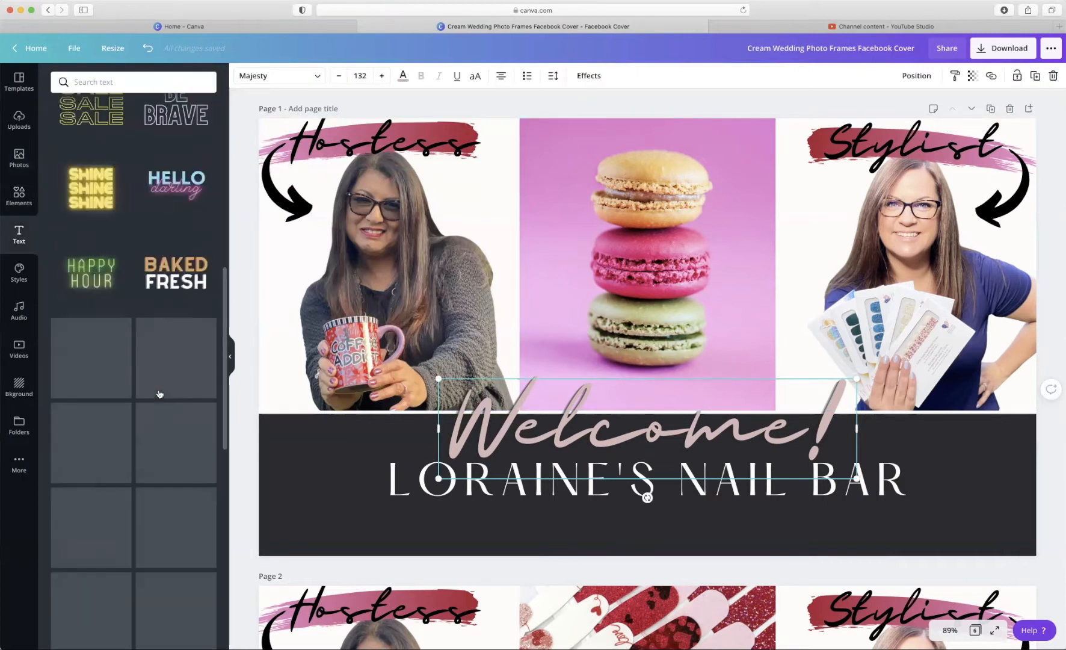
pyautogui.scroll(4, 160, 394)
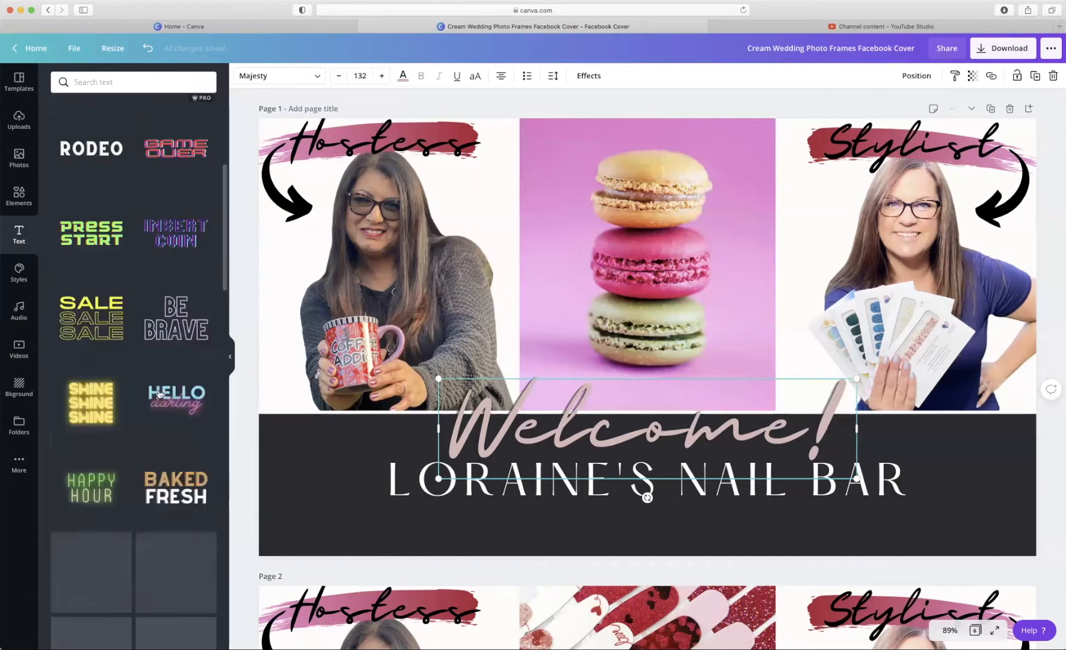
pyautogui.scroll(6, 160, 395)
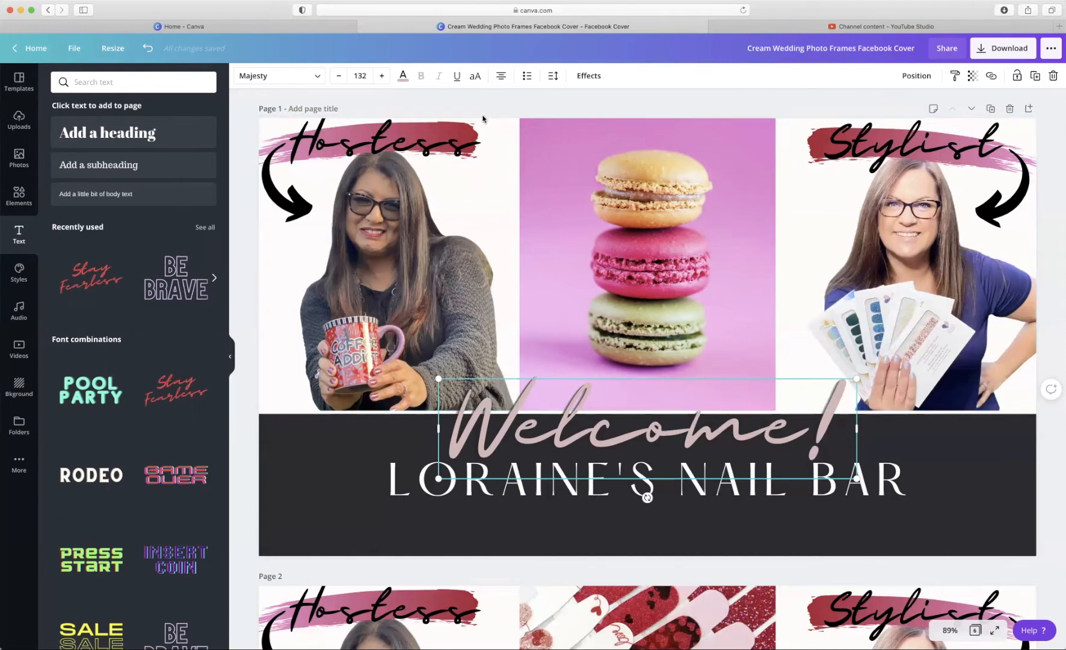
# - Cycle the Welcome! heading's alignment through left and back to centred
pyautogui.click(502, 79)
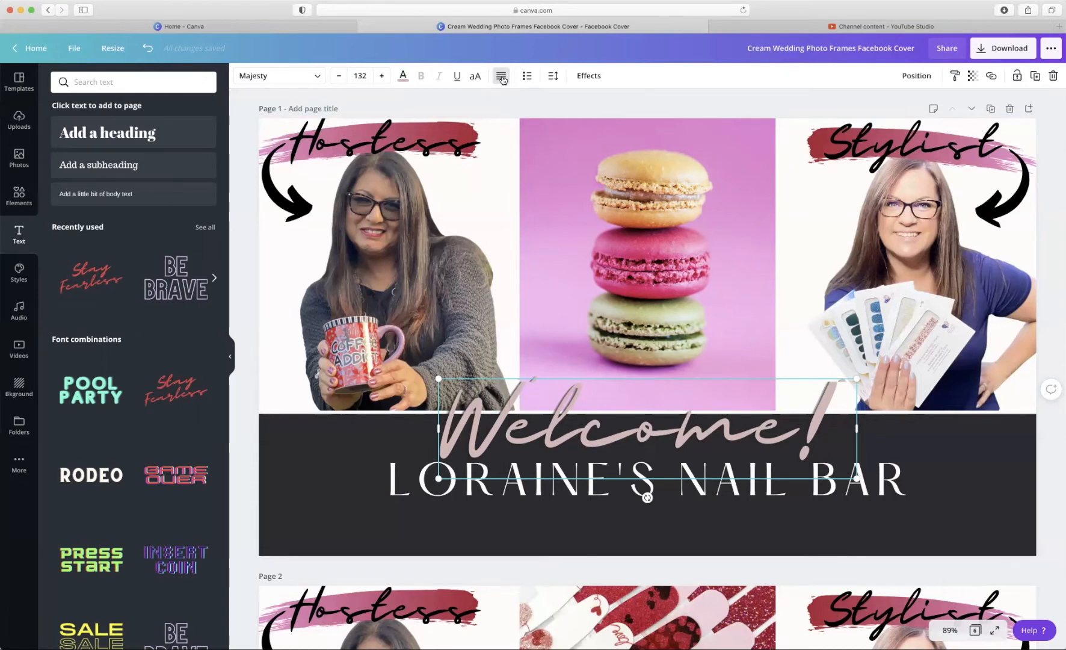
pyautogui.click(502, 78)
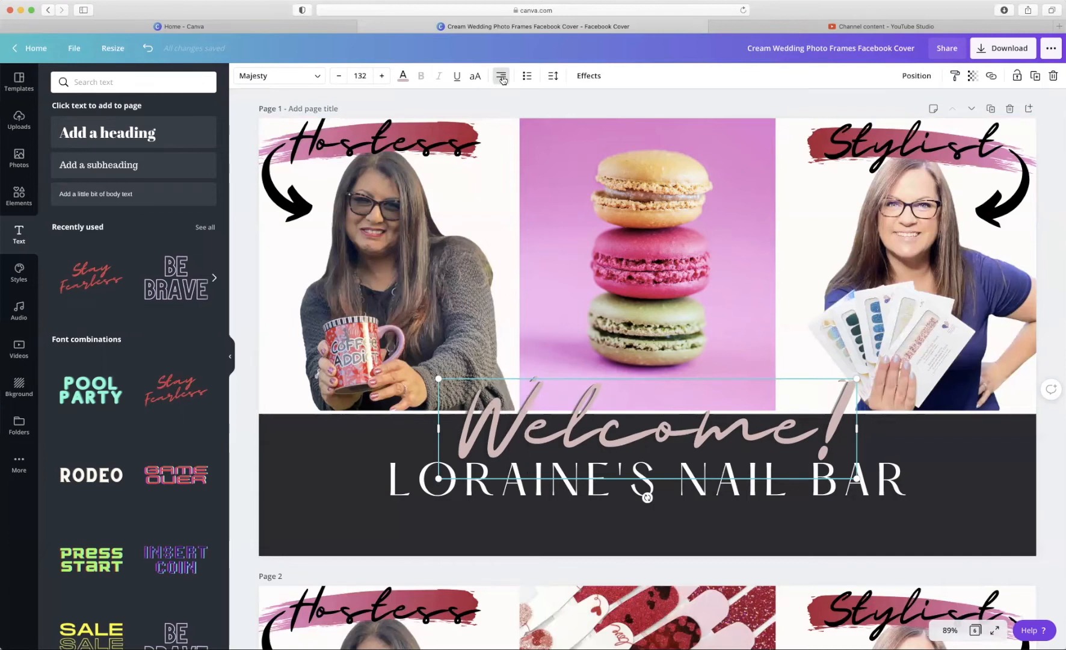
pyautogui.click(501, 78)
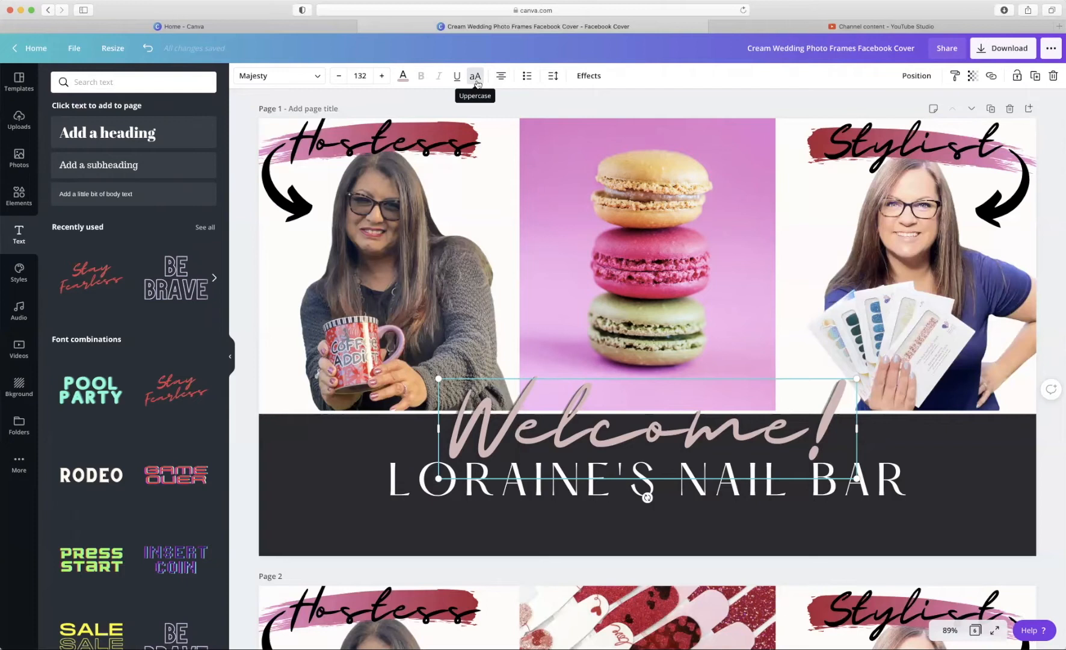
pyautogui.click(476, 77)
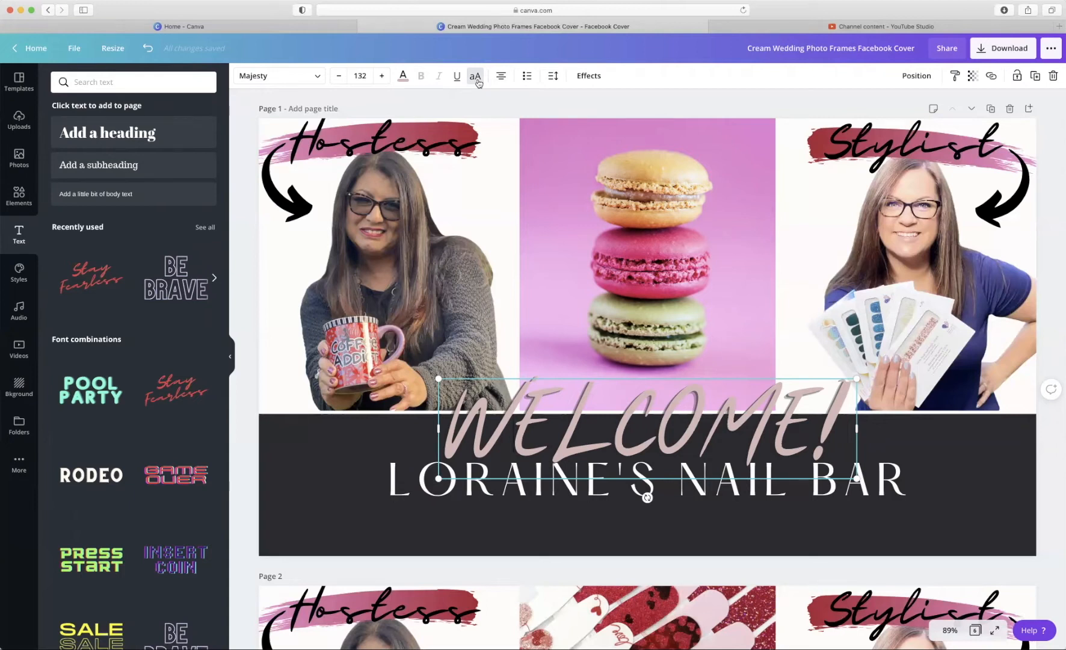
pyautogui.click(478, 81)
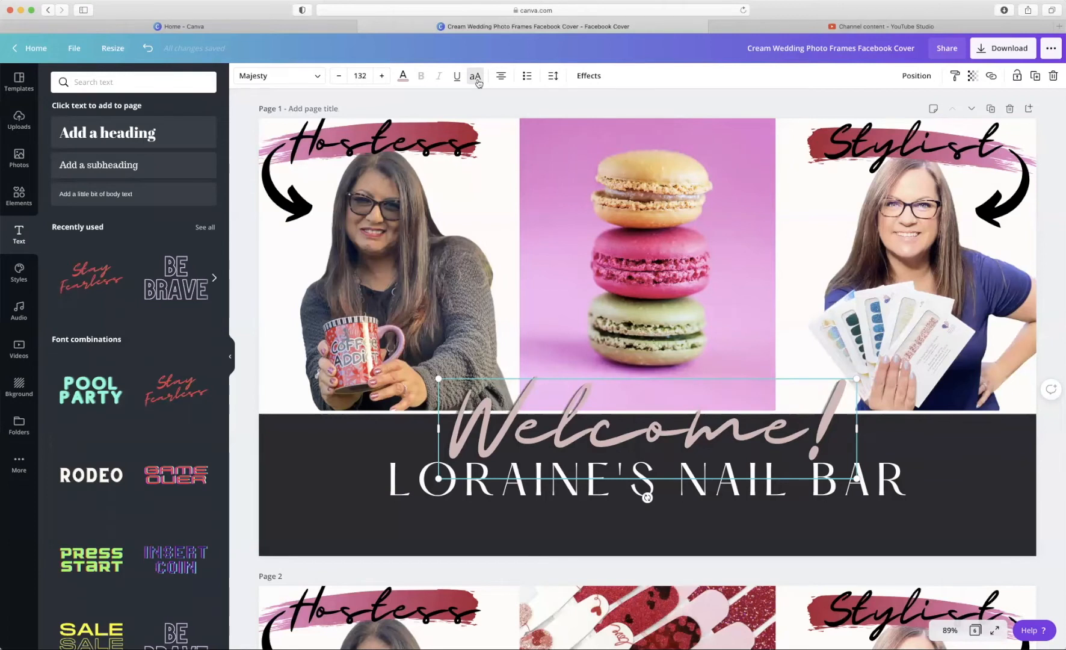
pyautogui.click(556, 84)
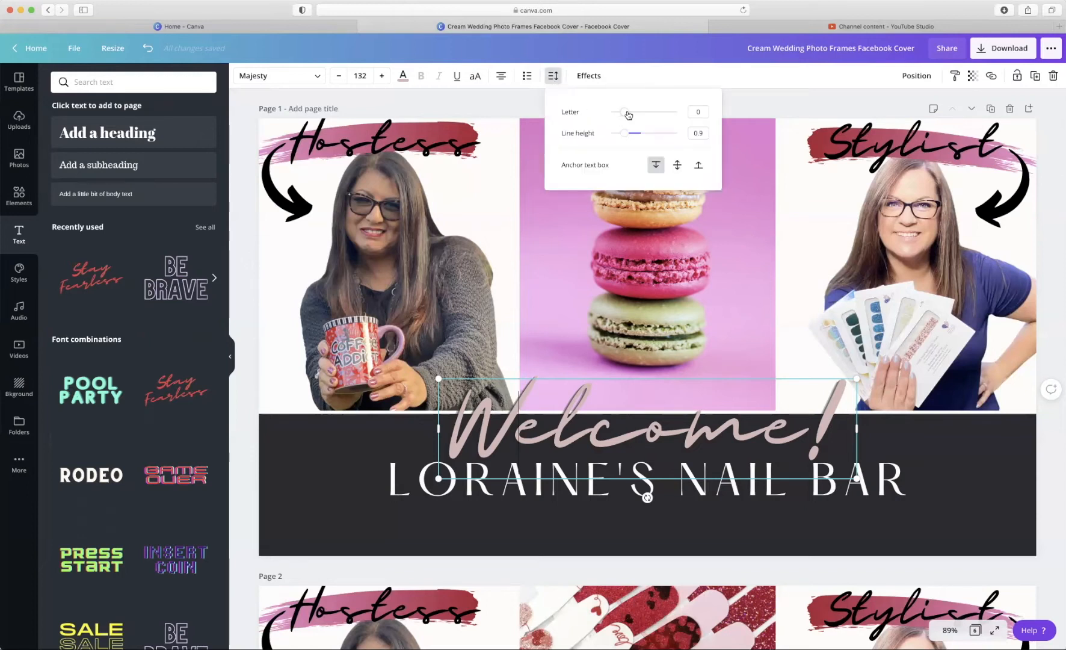
pyautogui.moveTo(628, 113)
pyautogui.mouseDown()
pyautogui.moveTo(644, 116)
pyautogui.moveTo(622, 118)
pyautogui.mouseUp()
pyautogui.click(830, 430)
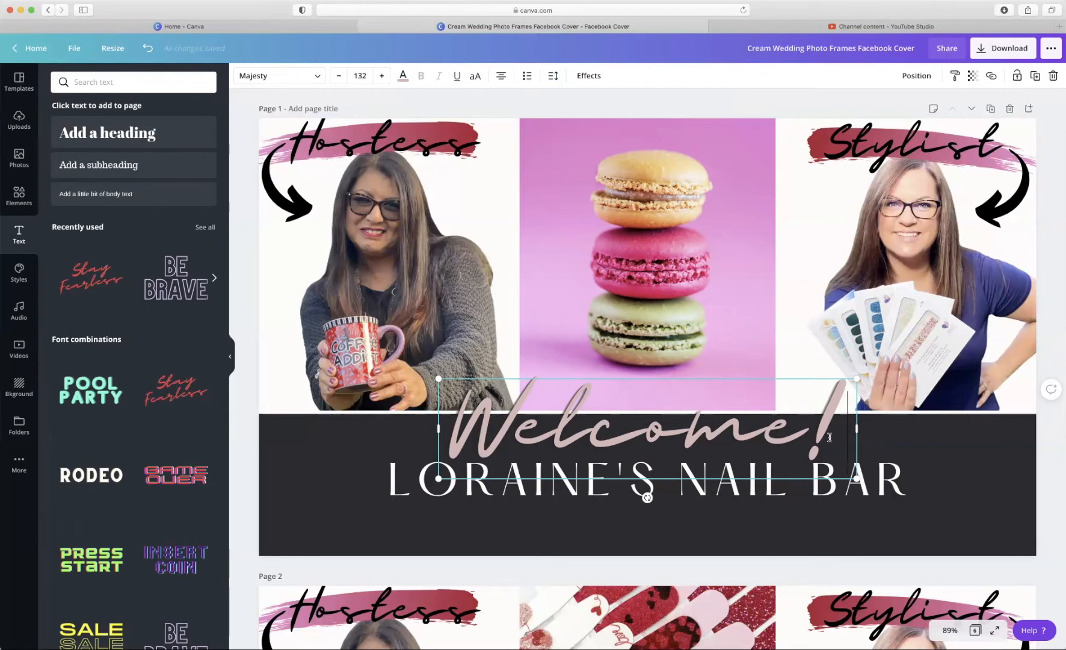
# - Add a new line reading 'to' beneath Welcome!
pyautogui.press('Return')
pyautogui.write('tp')
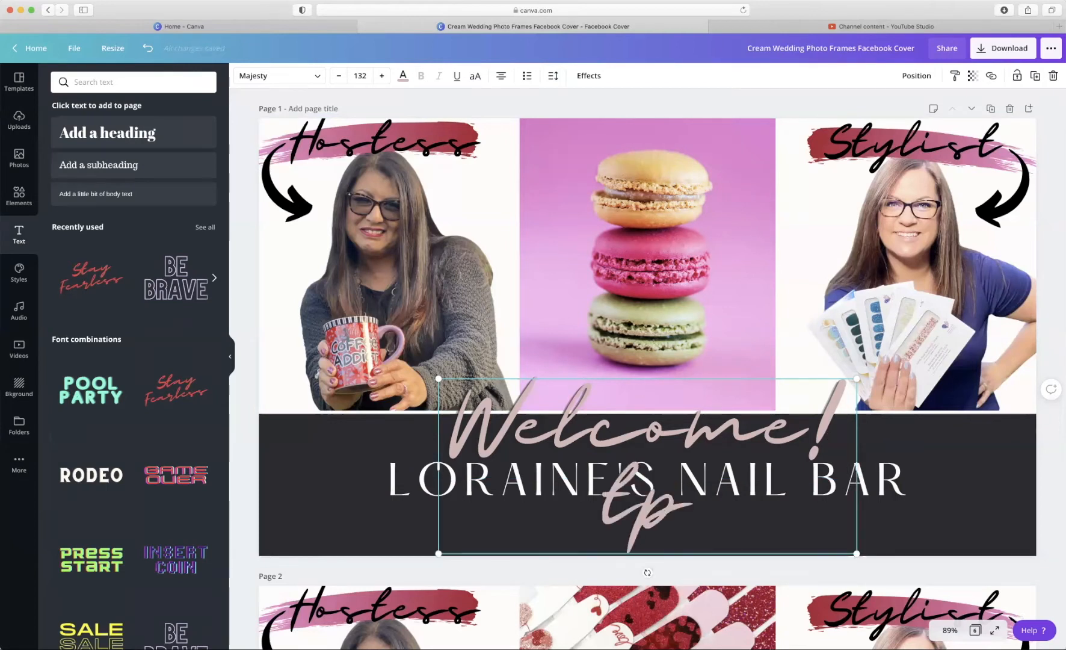
pyautogui.press('BackSpace')
pyautogui.write('o')
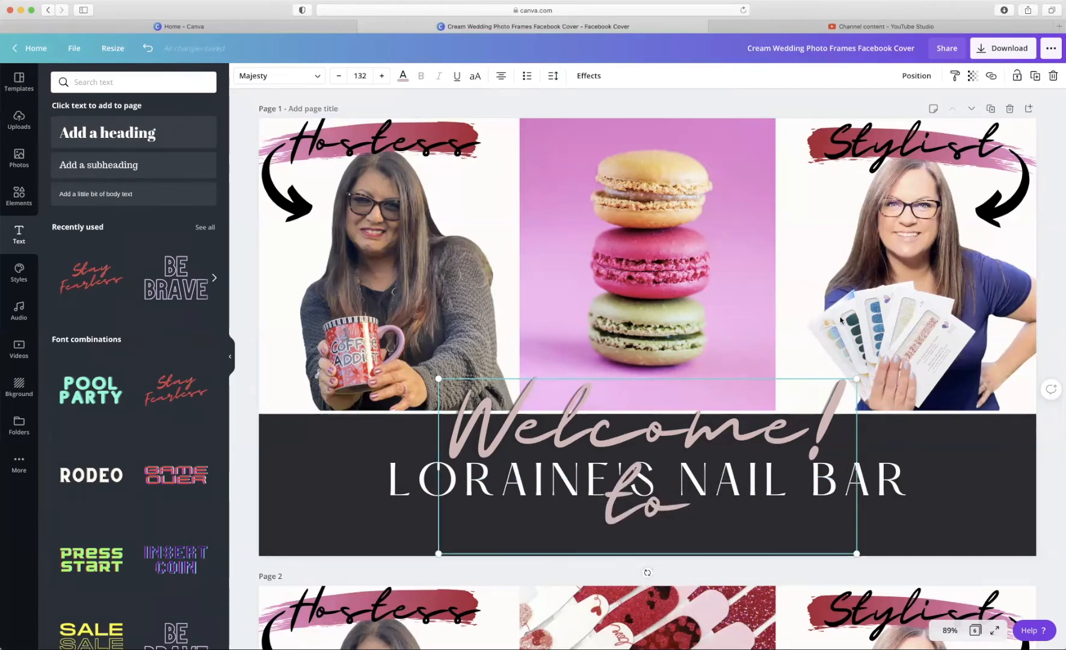
# - Raise the Welcome text's line height, delete the 'to' line, and bring up its Echo effect settings
pyautogui.click(553, 75)
pyautogui.moveTo(626, 136)
pyautogui.mouseDown()
pyautogui.moveTo(697, 135)
pyautogui.moveTo(586, 137)
pyautogui.moveTo(630, 134)
pyautogui.mouseUp()
pyautogui.click(703, 520)
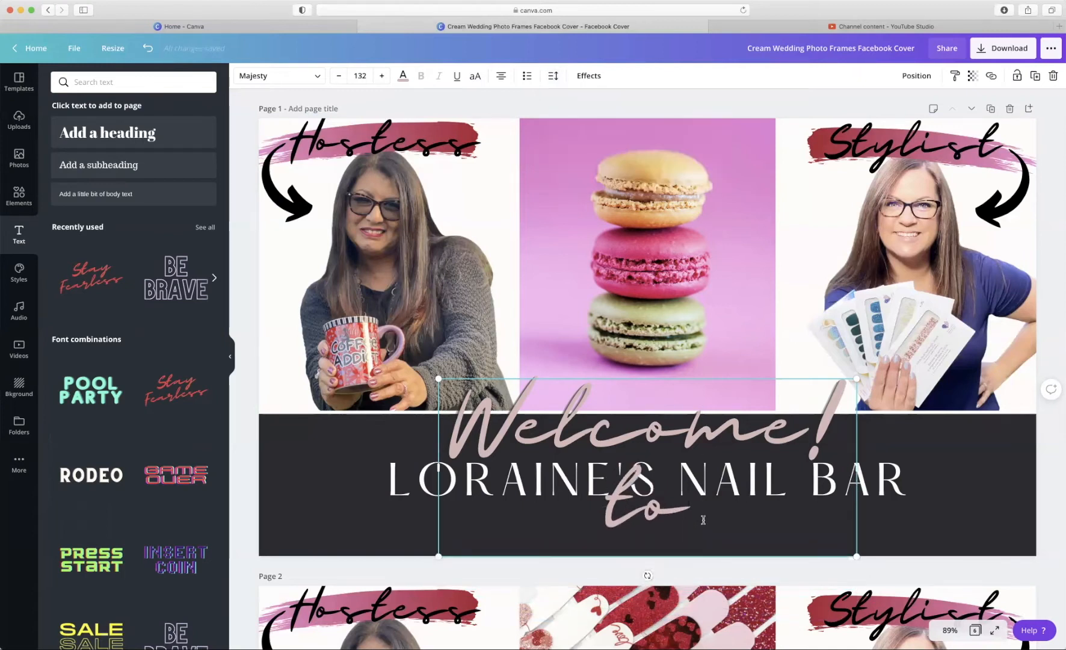
pyautogui.press('BackSpace')
pyautogui.press('BackSpace')
pyautogui.press('BackSpace')
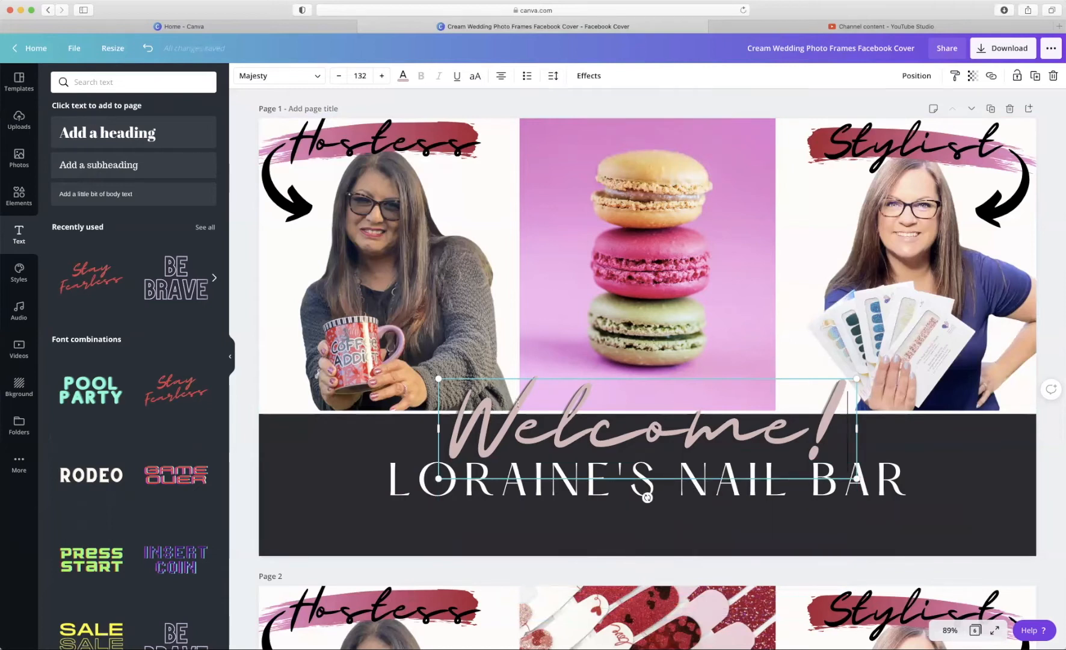
pyautogui.click(596, 80)
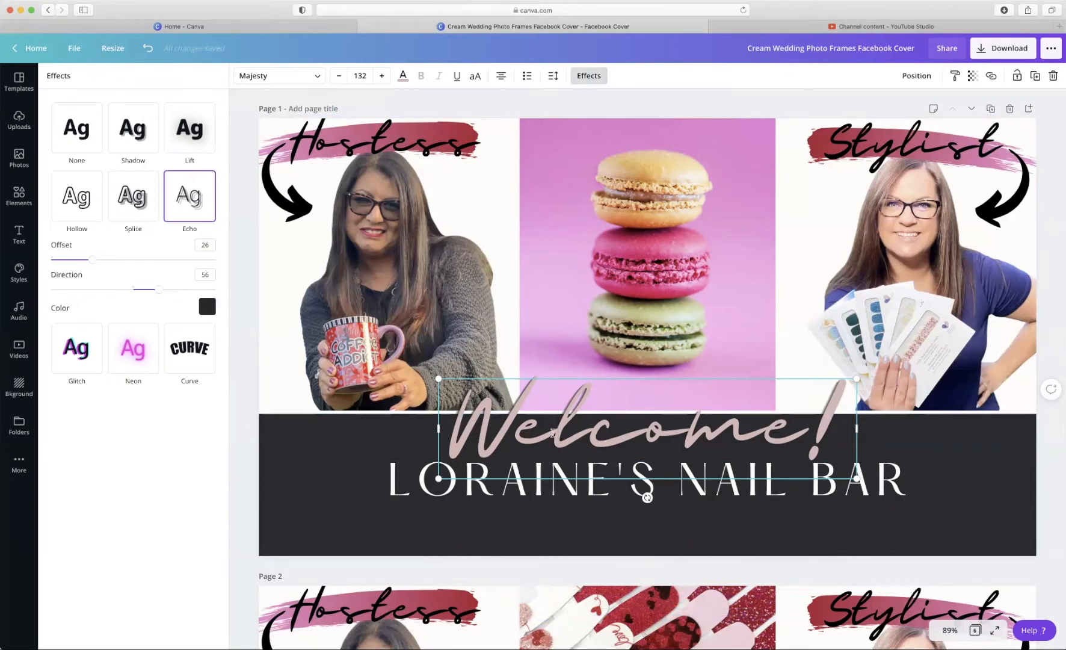
# - Try dark red, off-white, grey and dark blue for the Welcome! echo colour, settling on pink
pyautogui.click(207, 307)
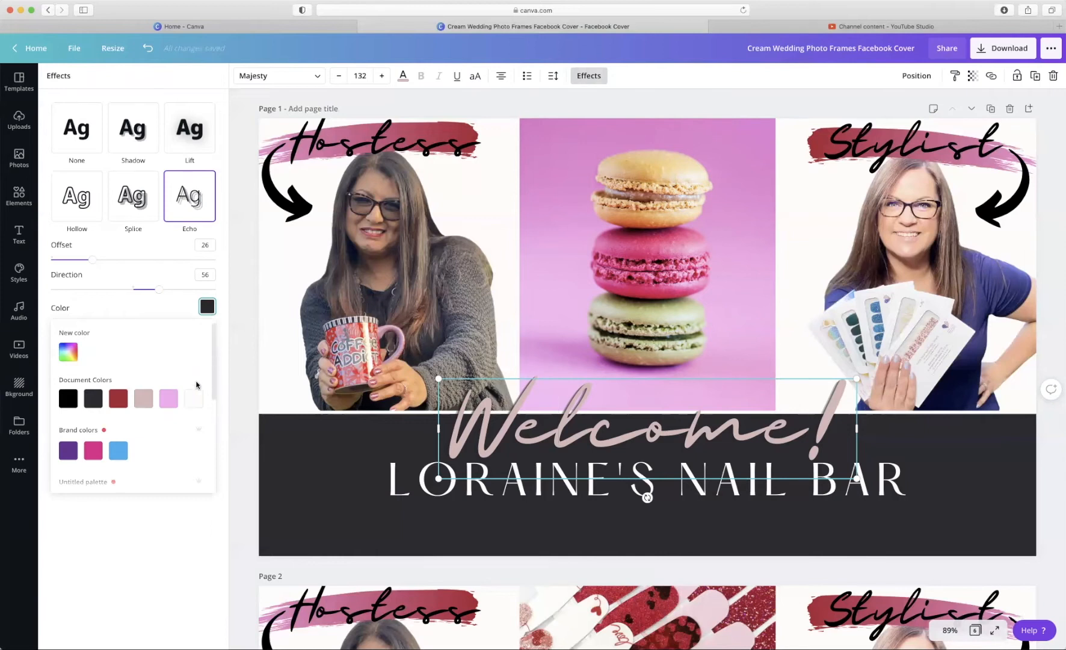
pyautogui.click(170, 401)
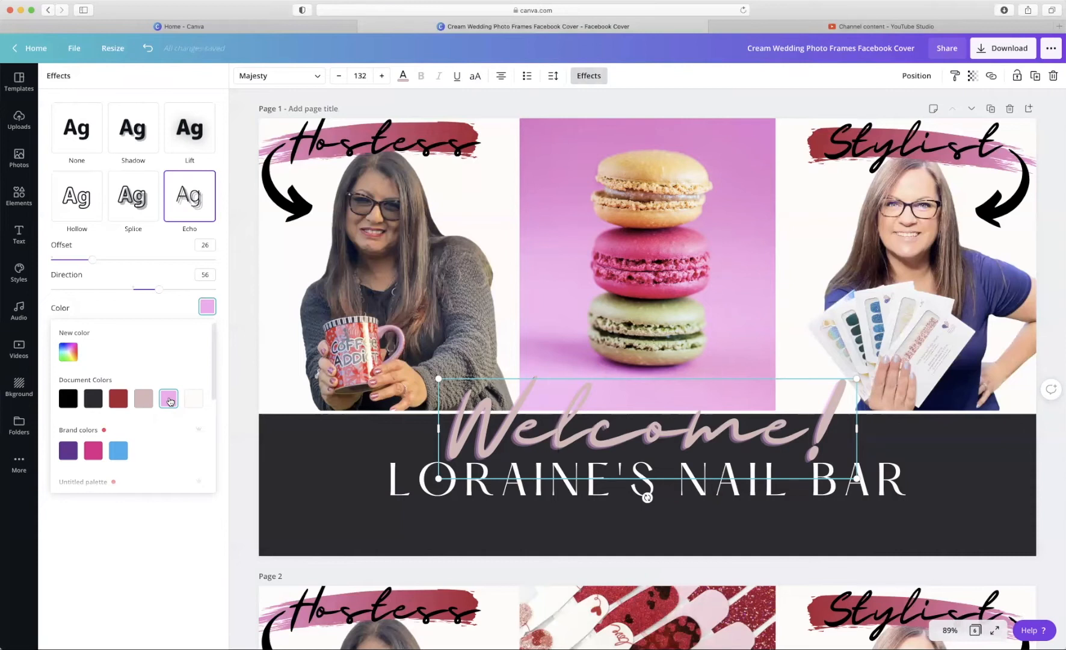
pyautogui.click(124, 402)
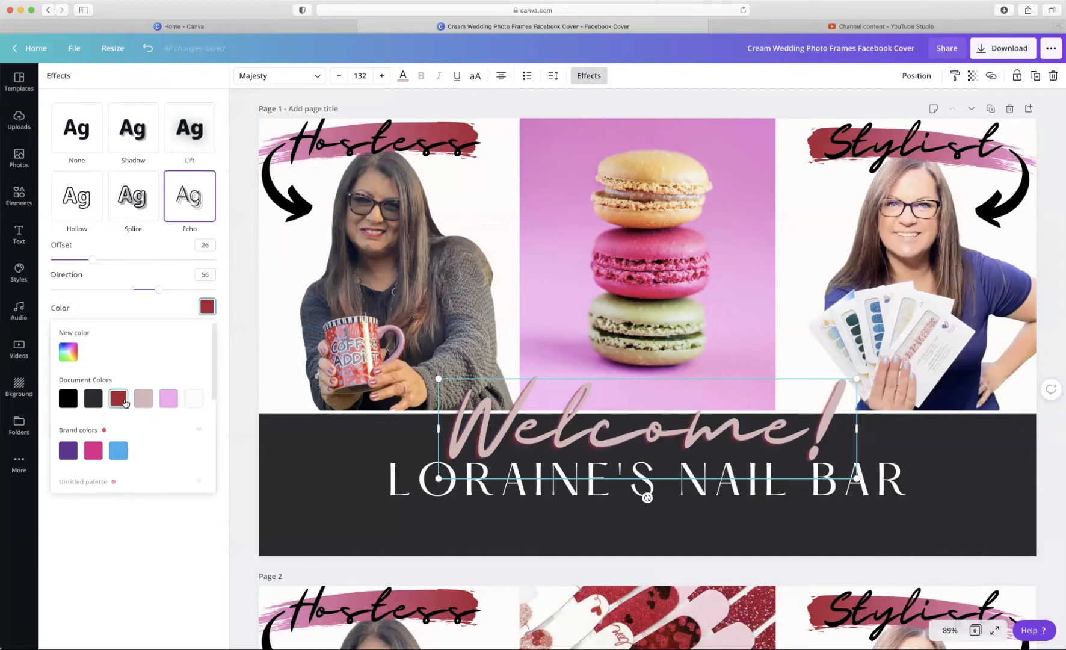
pyautogui.click(194, 398)
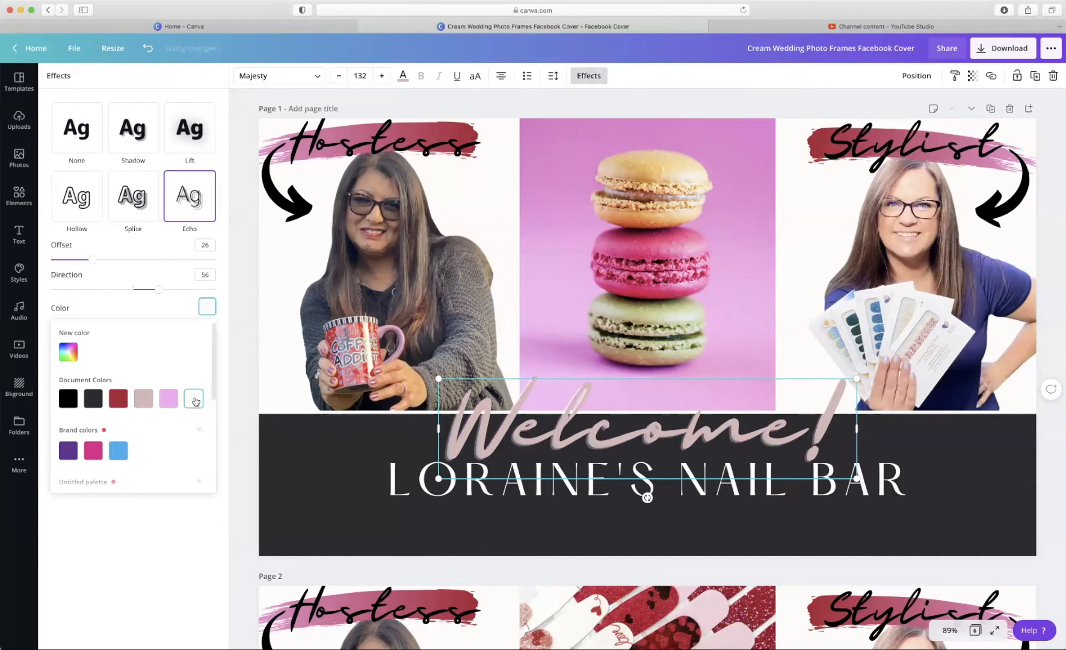
pyautogui.scroll(-5, 158, 430)
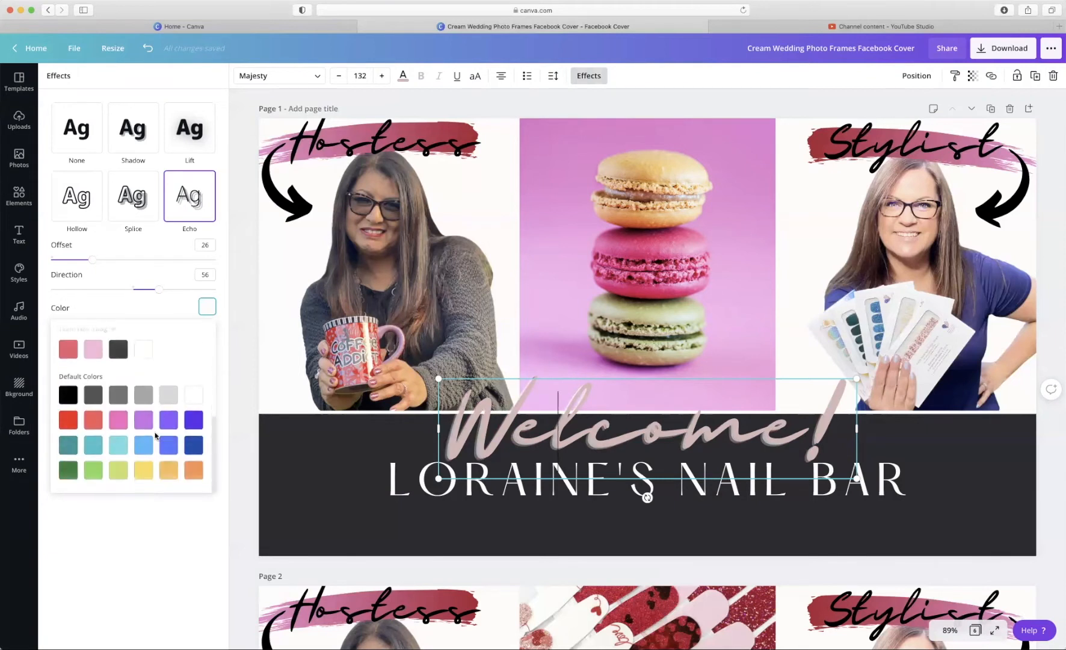
pyautogui.click(119, 396)
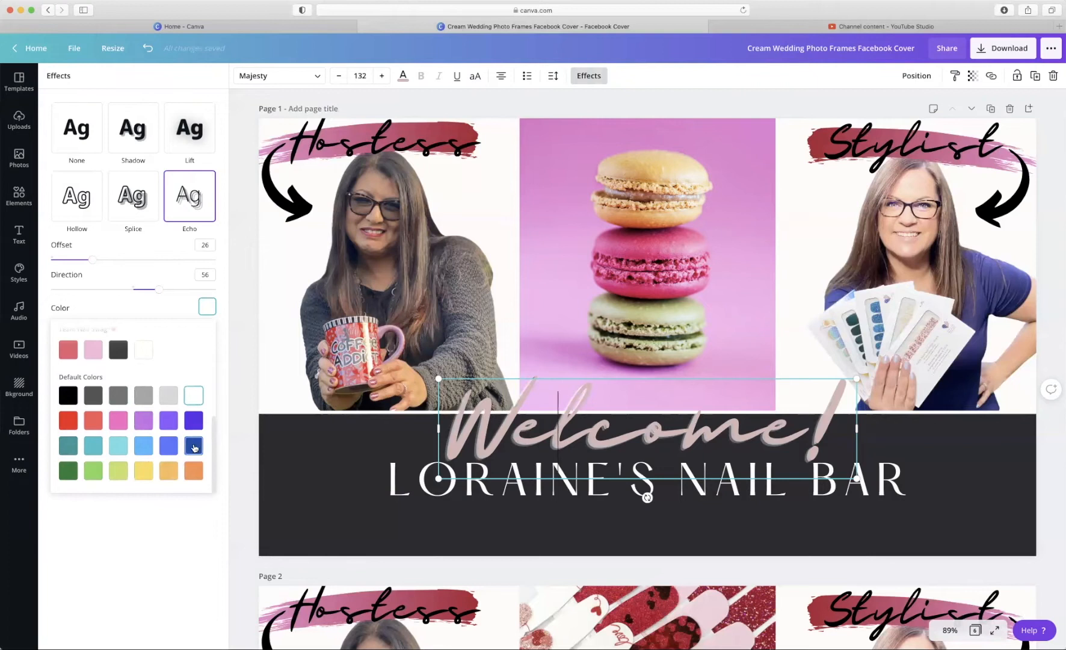
pyautogui.click(194, 446)
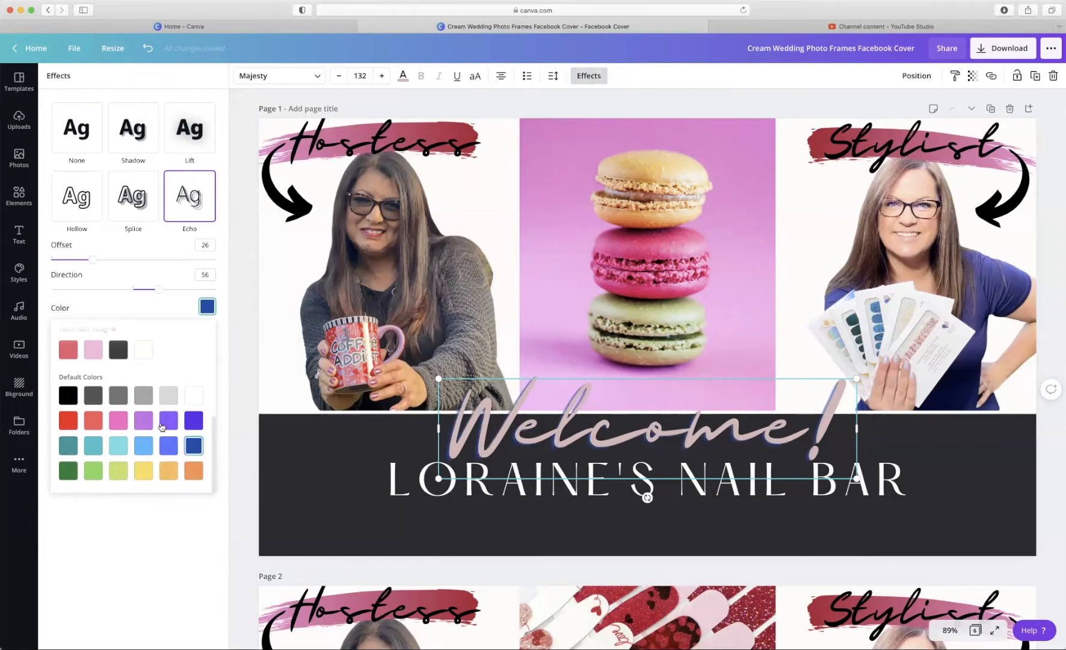
pyautogui.click(121, 428)
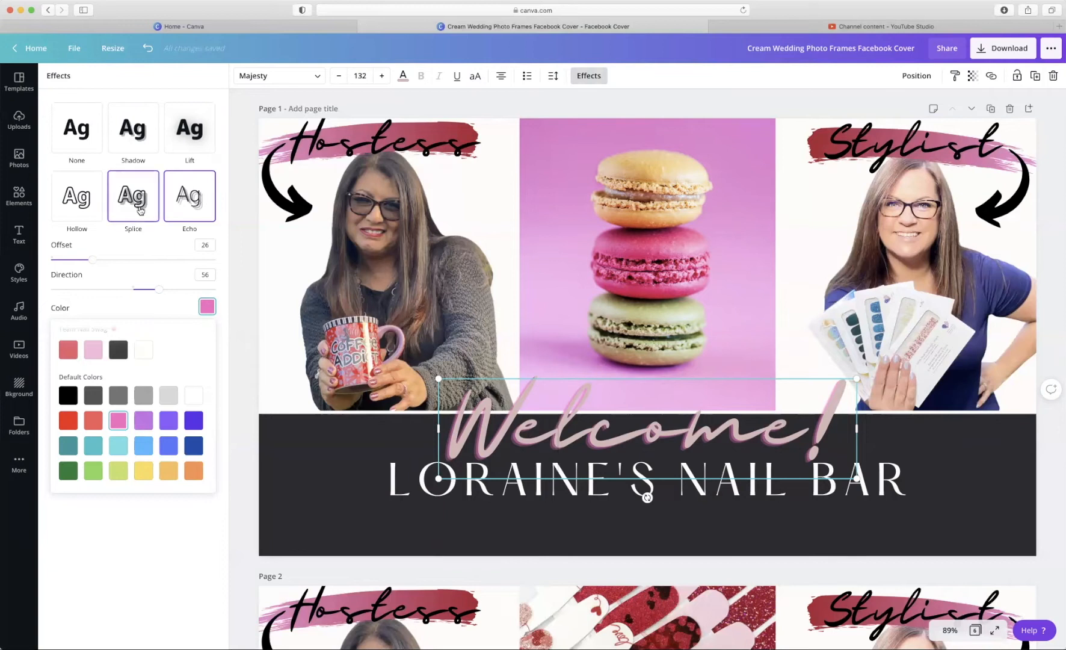
# - Try Splice, Hollow, Lift and a pink then white Shadow on Welcome!, then remove all effects
pyautogui.click(140, 210)
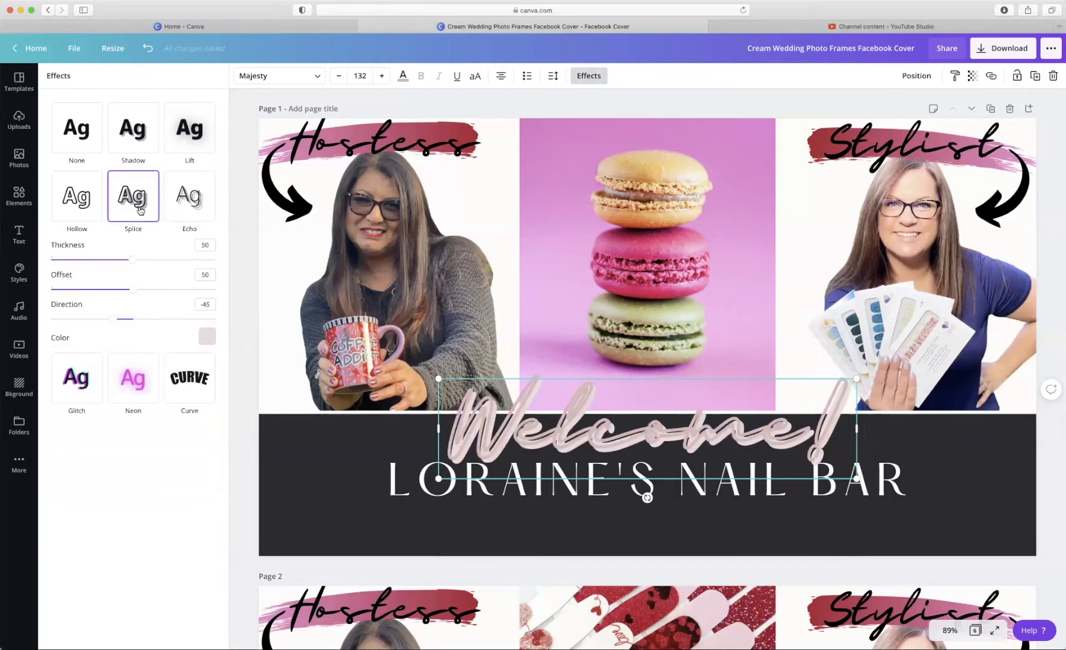
pyautogui.click(91, 213)
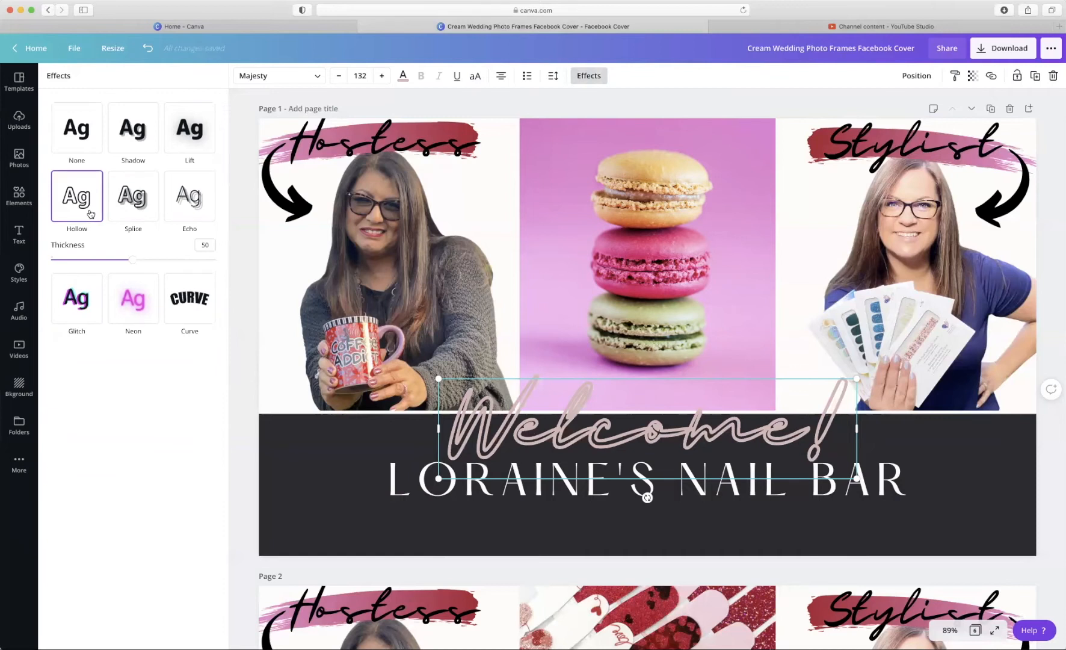
pyautogui.click(186, 127)
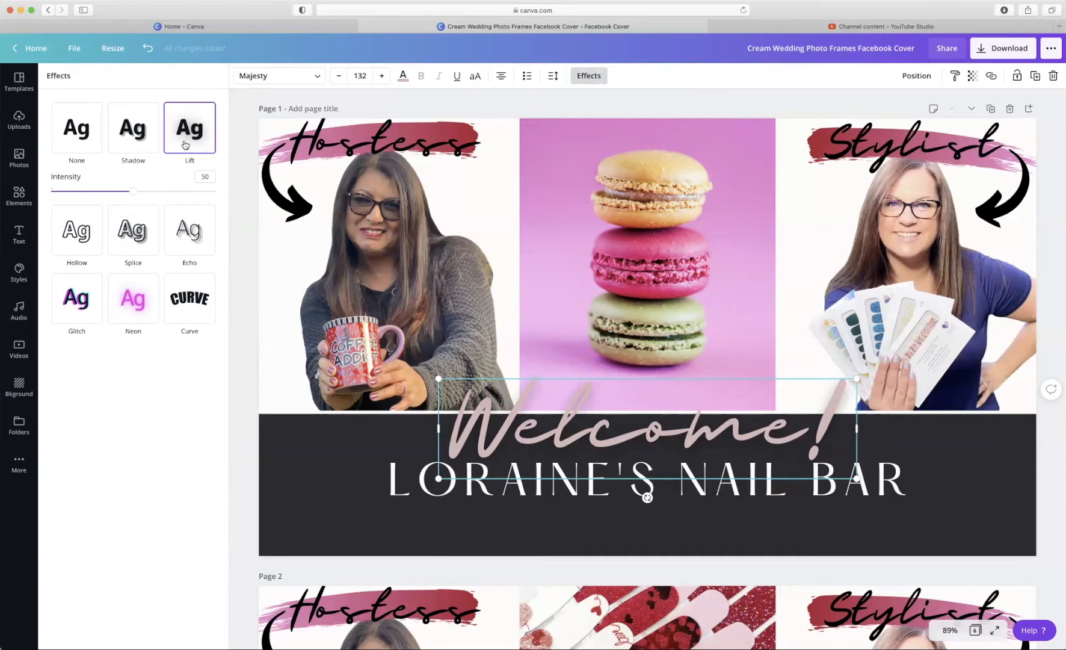
pyautogui.click(147, 139)
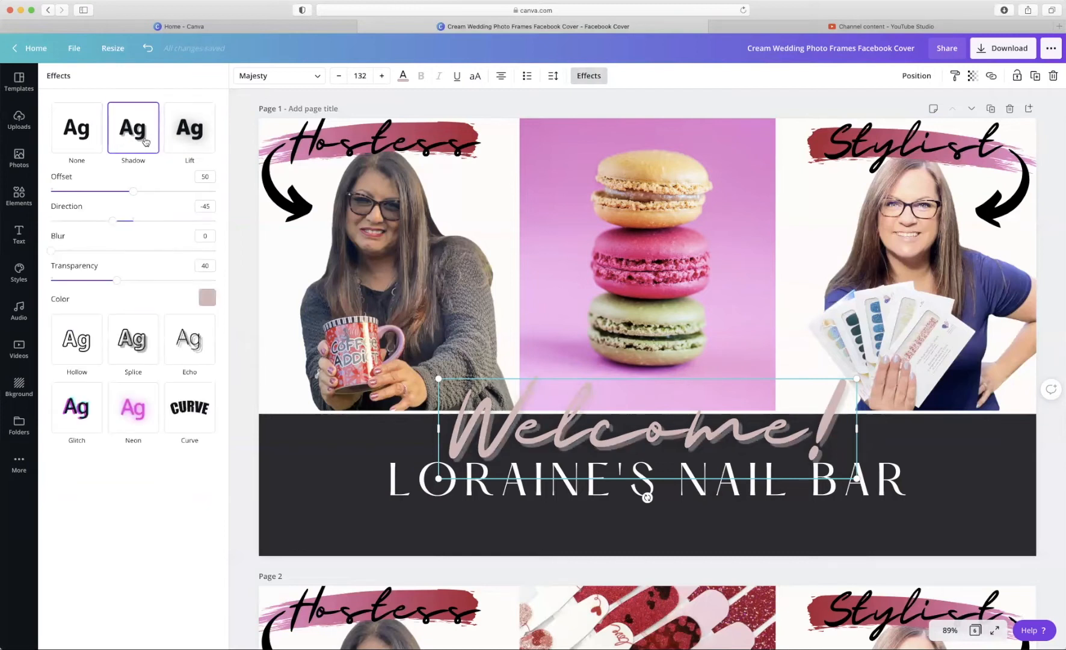
pyautogui.click(206, 298)
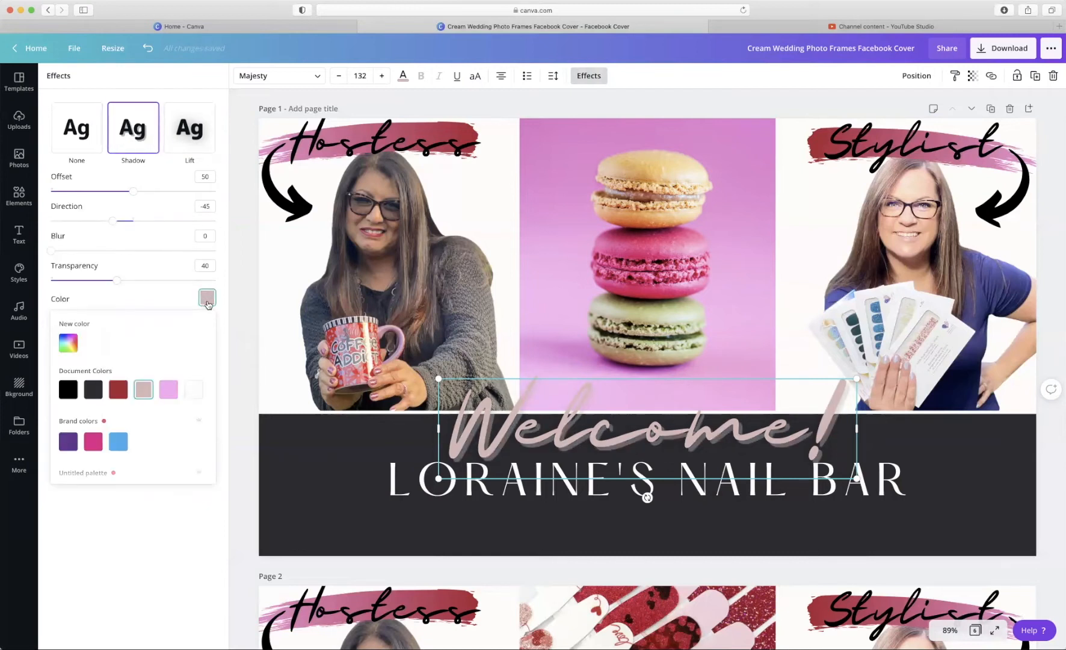
pyautogui.click(169, 390)
pyautogui.click(190, 392)
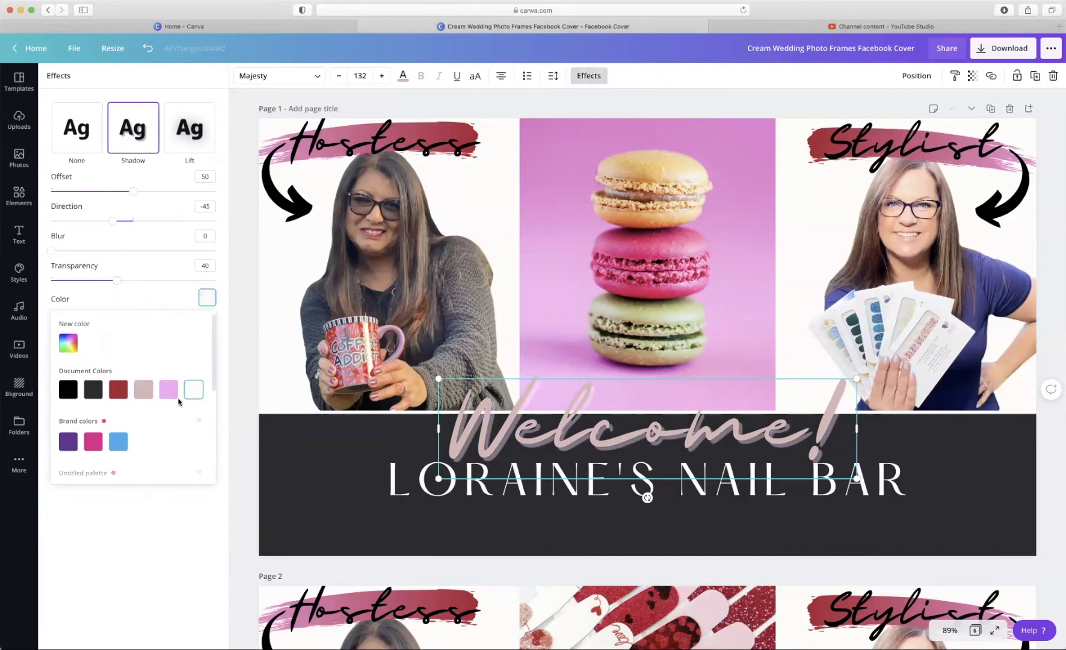
pyautogui.scroll(-5, 179, 400)
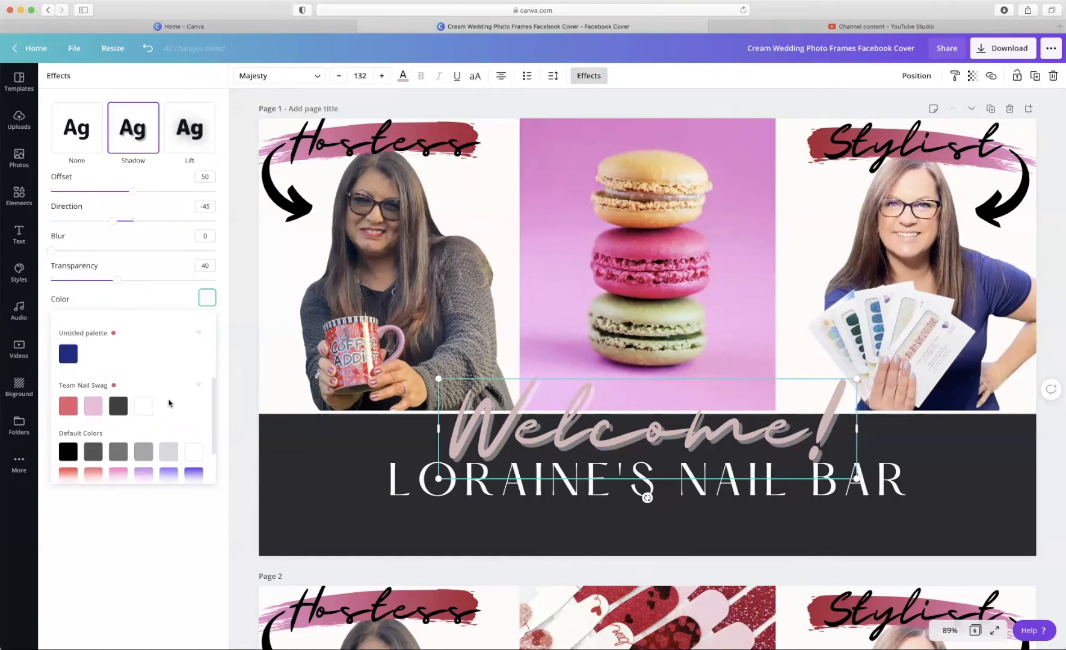
pyautogui.click(78, 138)
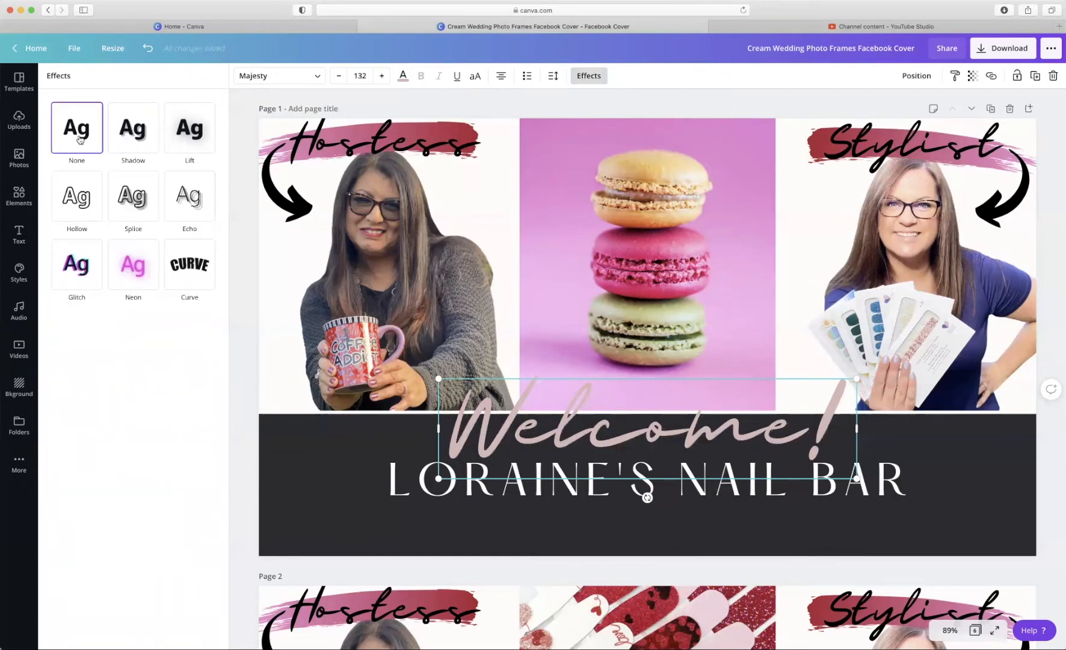
# - Reapply a pink Echo to Welcome! with direction -27 and offset 41
pyautogui.click(134, 140)
pyautogui.click(181, 137)
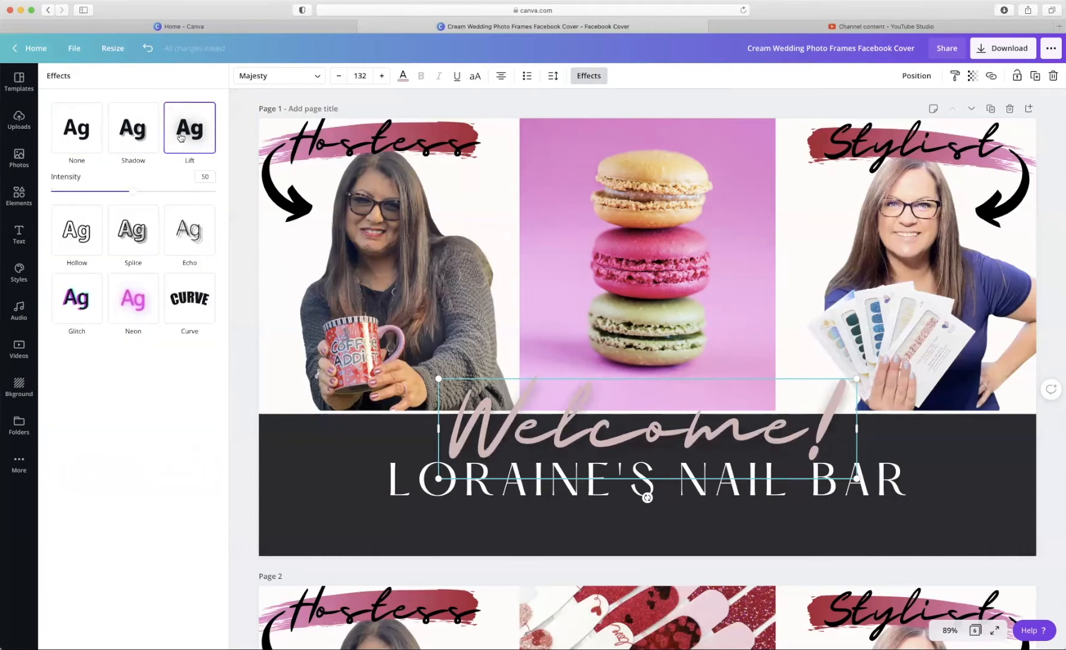
pyautogui.click(187, 234)
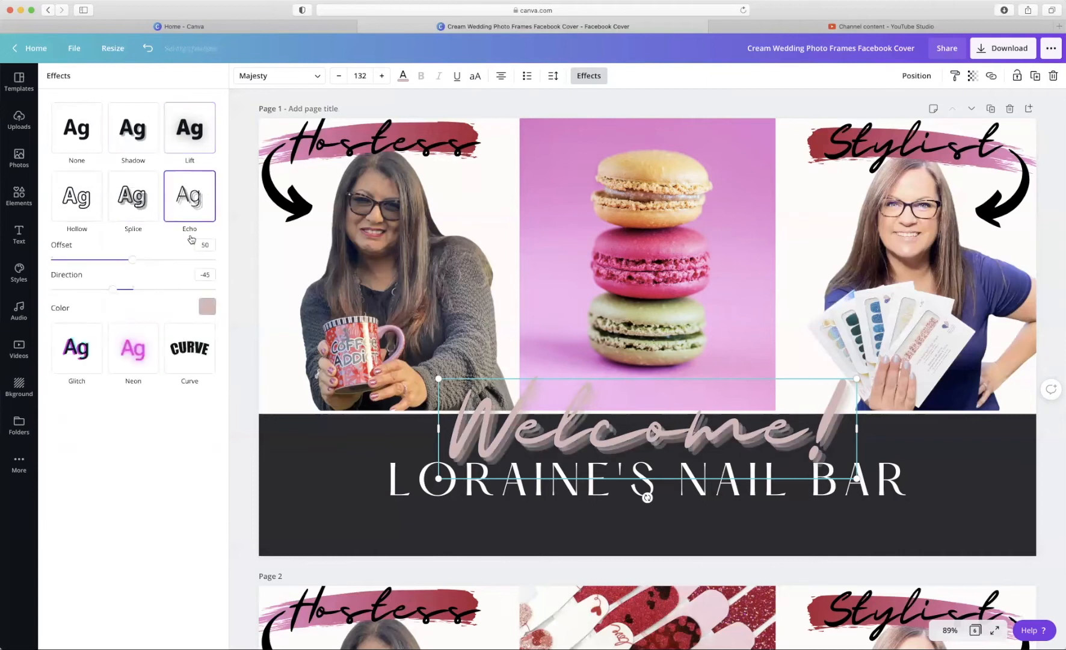
pyautogui.click(207, 307)
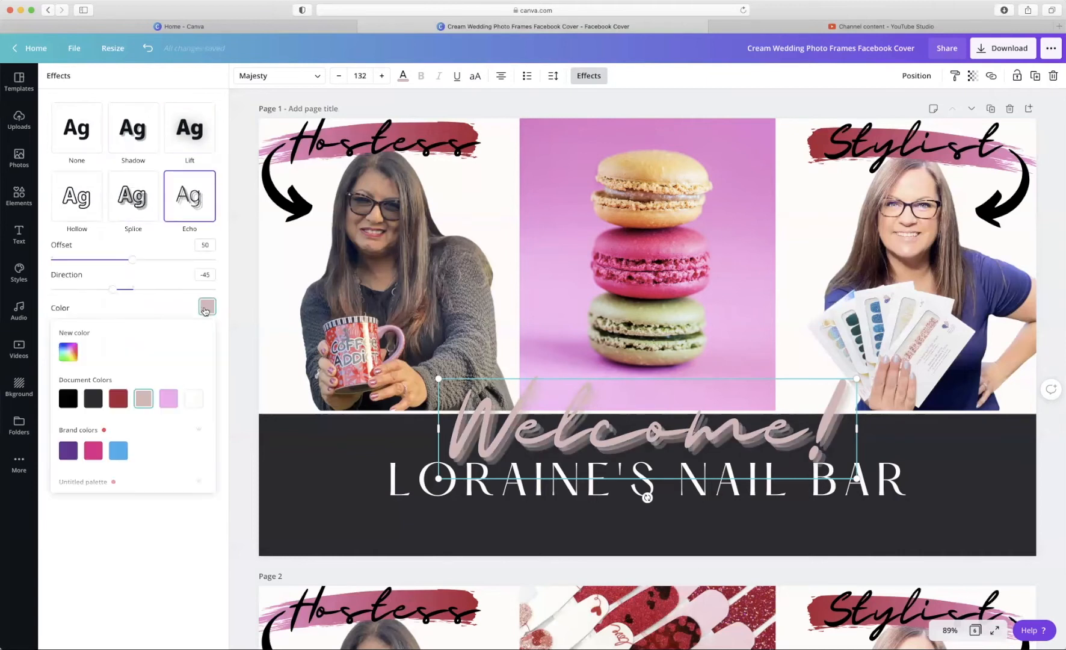
pyautogui.click(171, 397)
pyautogui.moveTo(113, 291)
pyautogui.mouseDown()
pyautogui.moveTo(226, 298)
pyautogui.moveTo(79, 297)
pyautogui.moveTo(143, 299)
pyautogui.moveTo(121, 300)
pyautogui.mouseUp()
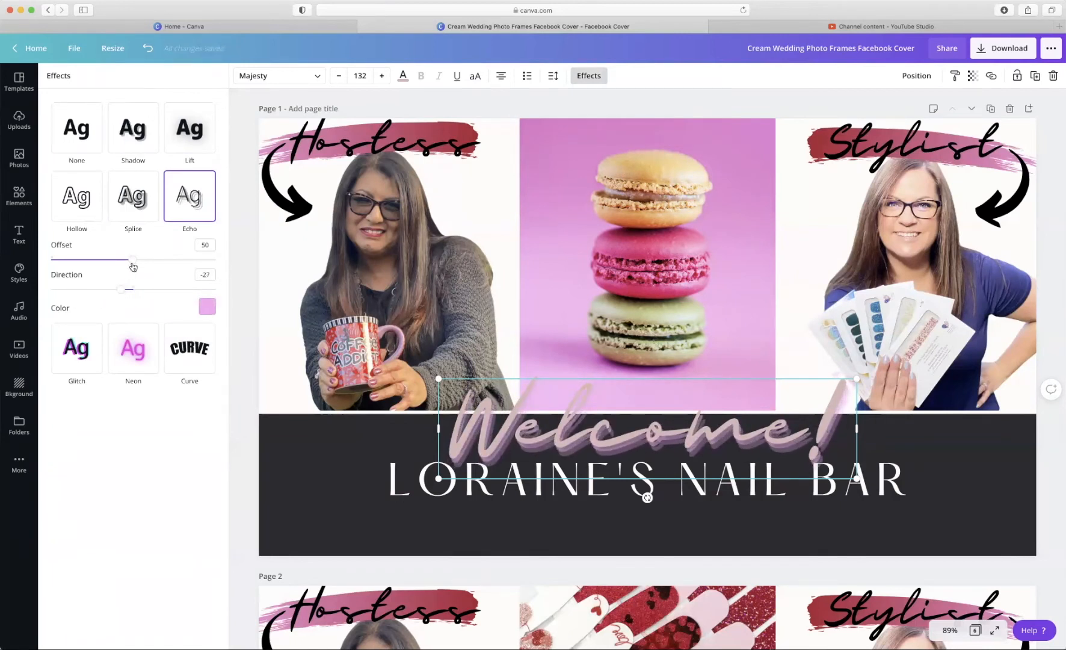
pyautogui.moveTo(133, 267)
pyautogui.mouseDown()
pyautogui.moveTo(54, 269)
pyautogui.moveTo(237, 269)
pyautogui.moveTo(90, 267)
pyautogui.moveTo(118, 268)
pyautogui.mouseUp()
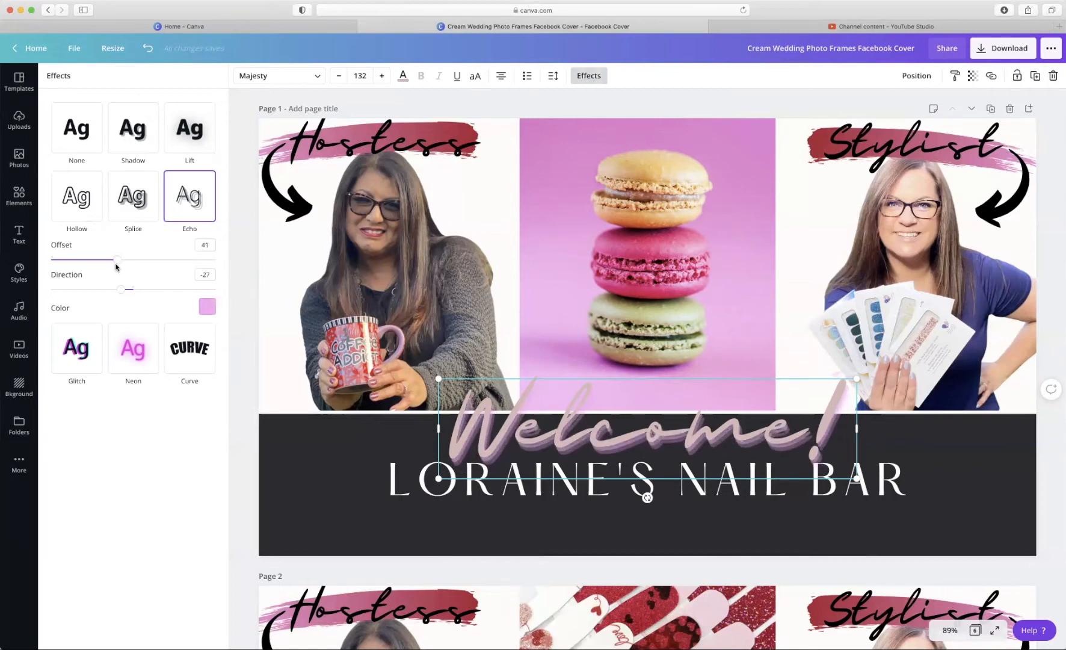
# - Curve the Welcome! text, widen its box and move it onto the macaron photo
pyautogui.click(190, 342)
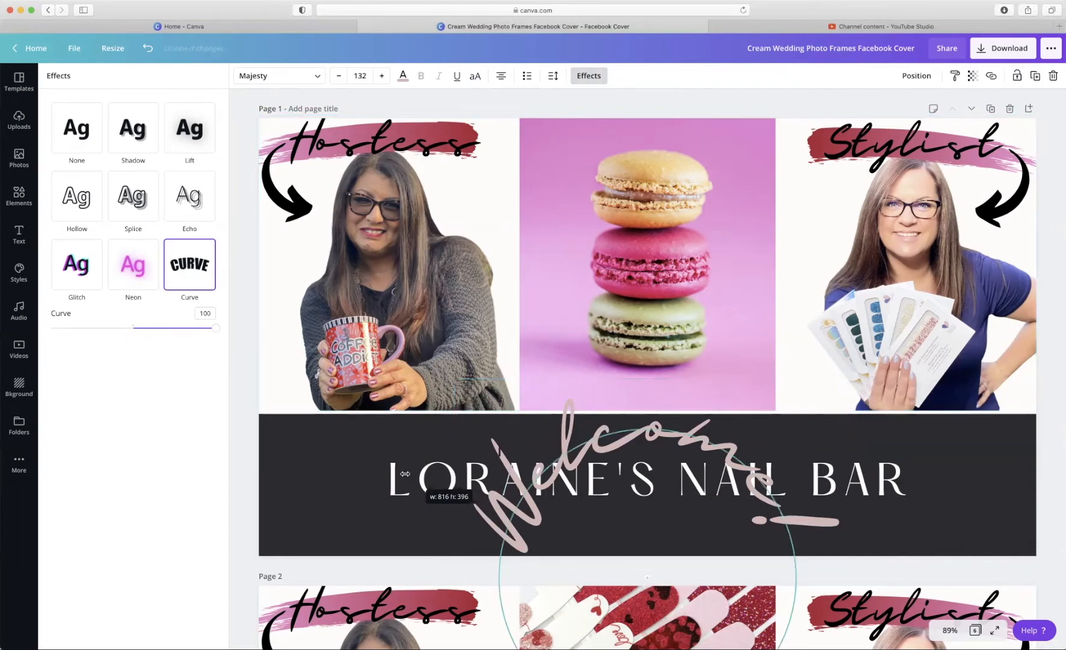
pyautogui.moveTo(452, 476); pyautogui.dragTo(336, 473)
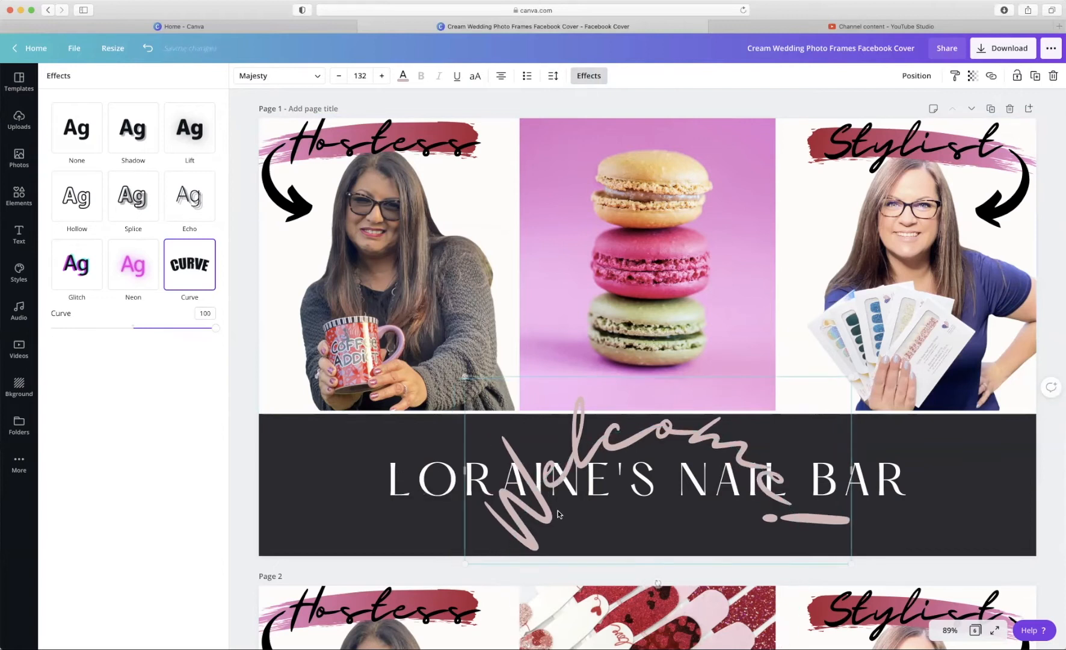
pyautogui.moveTo(576, 442); pyautogui.dragTo(570, 144)
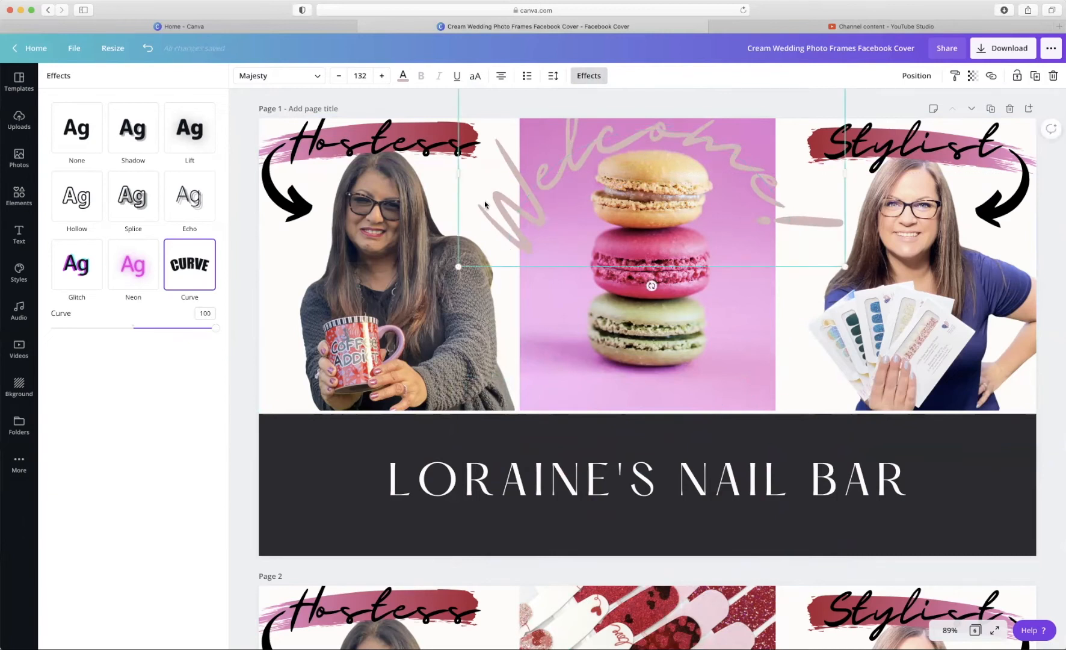
pyautogui.moveTo(458, 265)
pyautogui.mouseDown()
pyautogui.moveTo(382, 280)
pyautogui.moveTo(480, 263)
pyautogui.moveTo(448, 265)
pyautogui.mouseUp()
pyautogui.click(459, 165)
# - Nudge the curved Welcome! down slightly and ease its curve from 97 to 51
pyautogui.click(533, 182)
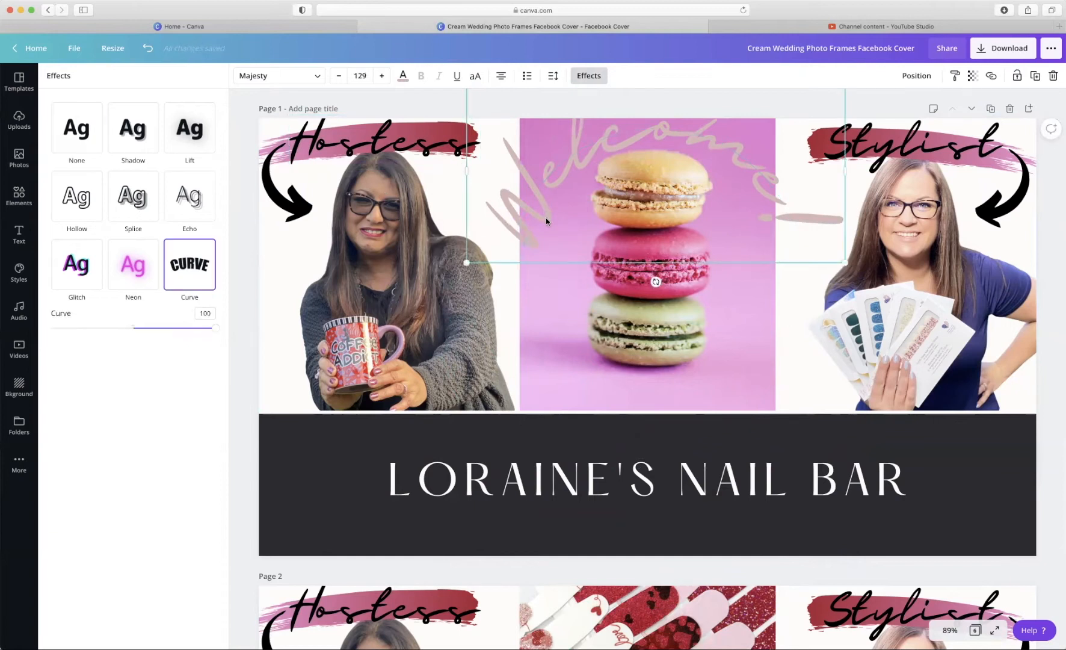
pyautogui.moveTo(552, 252); pyautogui.dragTo(554, 276)
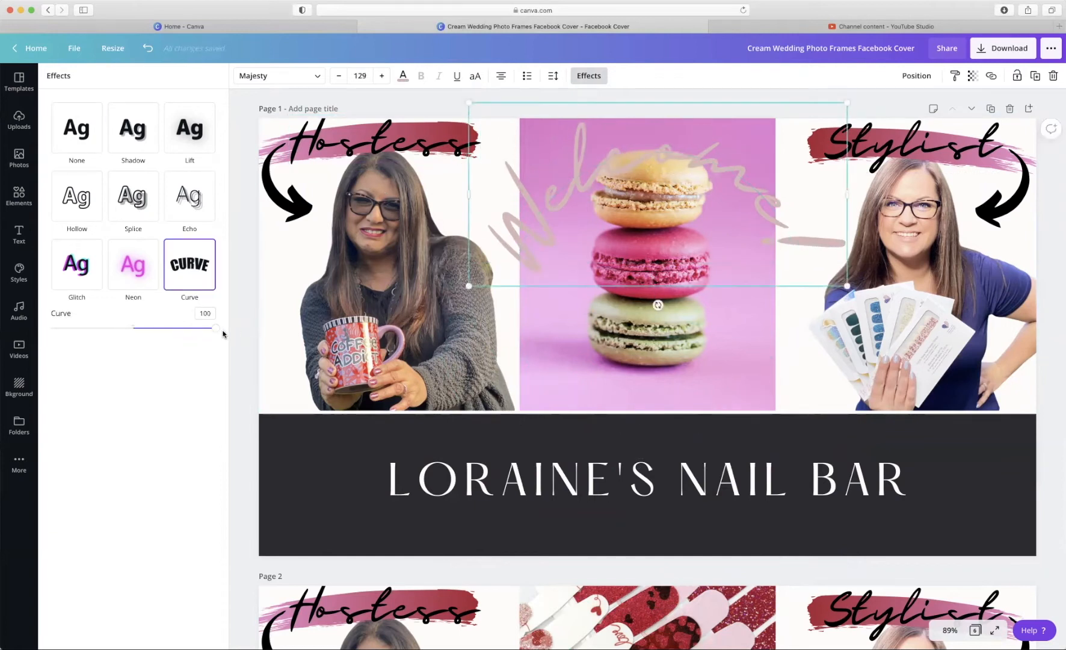
pyautogui.moveTo(216, 330); pyautogui.dragTo(178, 336)
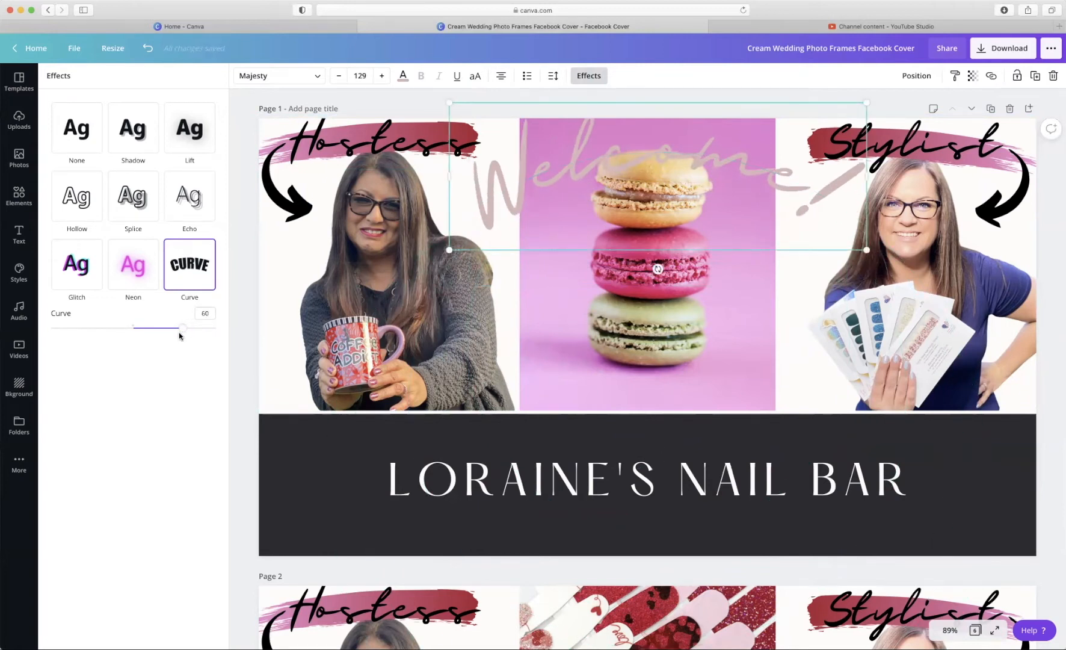
pyautogui.moveTo(183, 333)
pyautogui.mouseDown()
pyautogui.moveTo(91, 335)
pyautogui.moveTo(175, 336)
pyautogui.mouseUp()
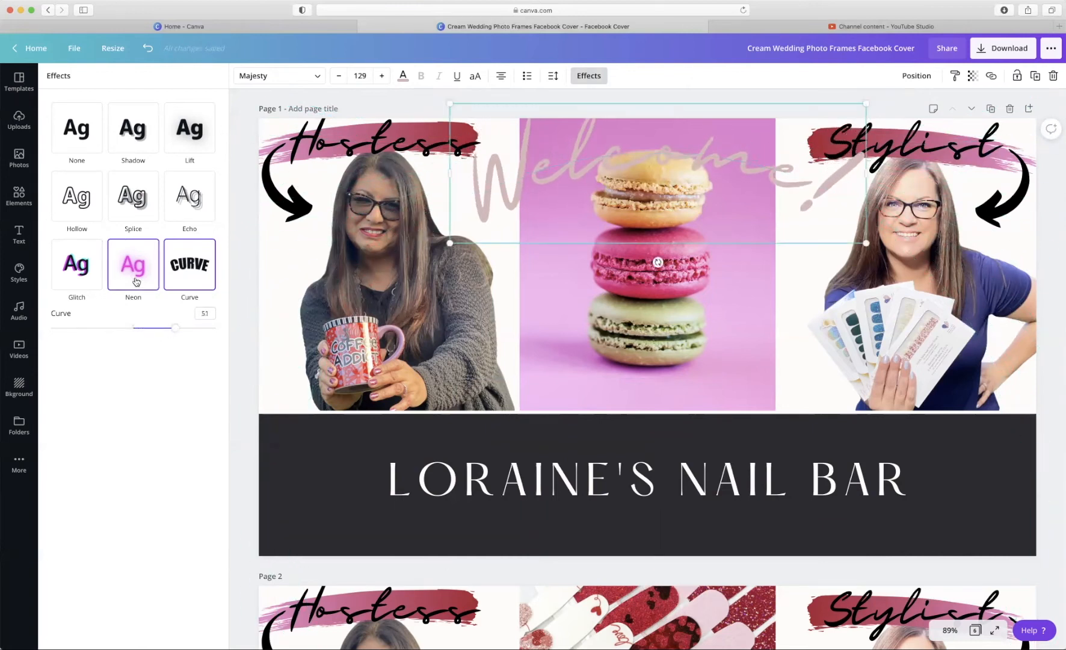
# - Give Welcome! a glitch effect and move it onto the dark LORAINE'S NAIL BAR band
pyautogui.click(136, 281)
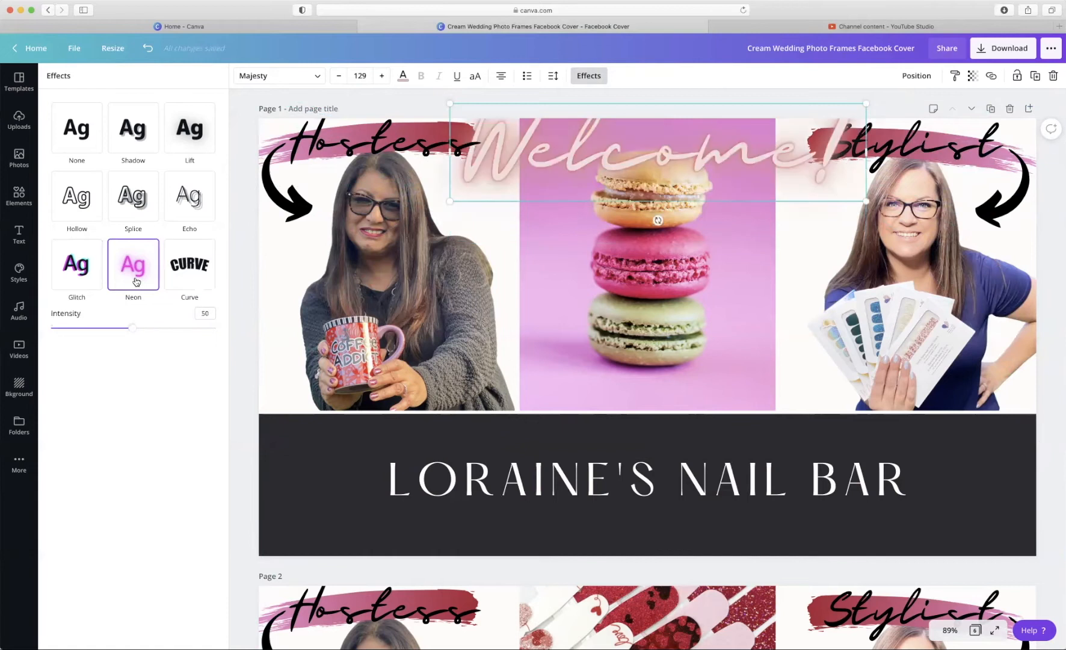
pyautogui.click(89, 277)
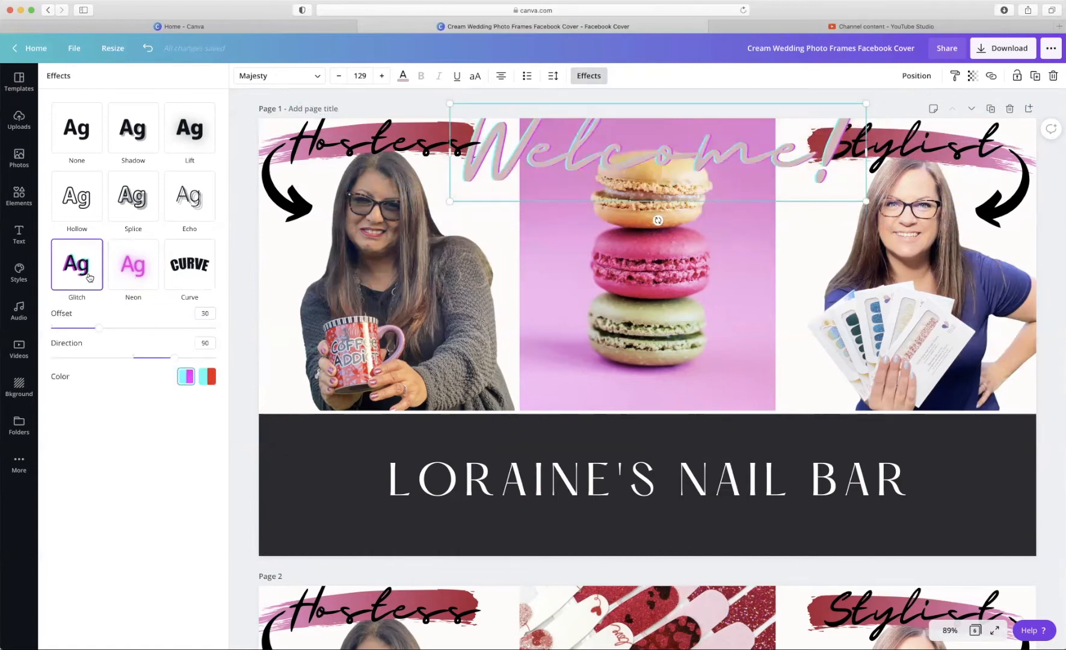
pyautogui.moveTo(522, 193); pyautogui.dragTo(512, 470)
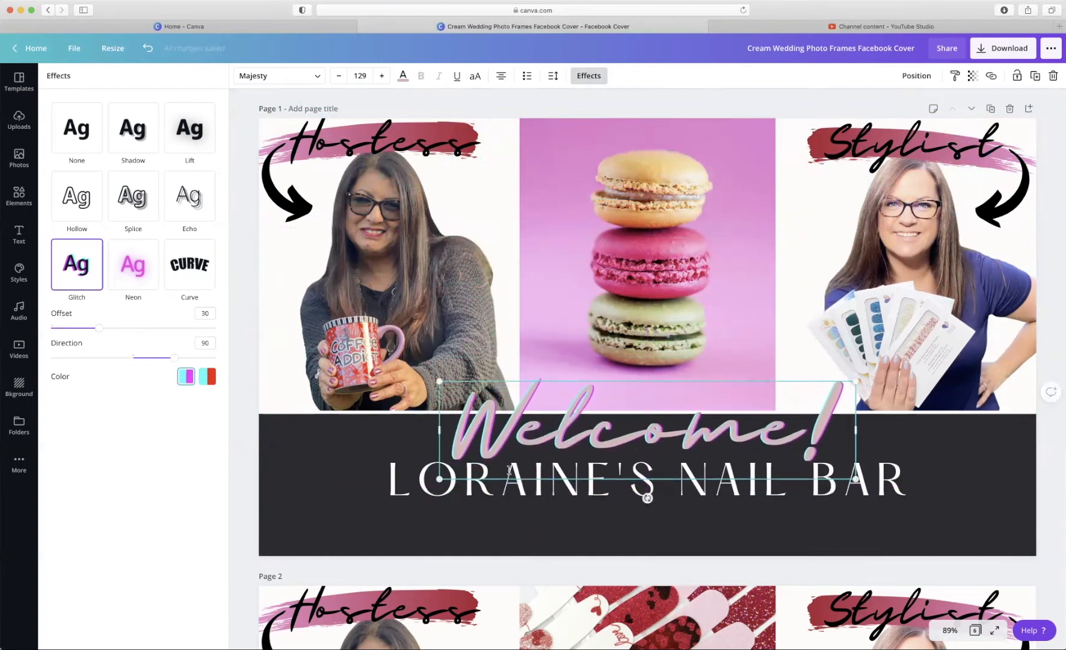
# - Close and revisit Welcome!'s effect settings, then show the brand kit Styles panel
pyautogui.click(243, 217)
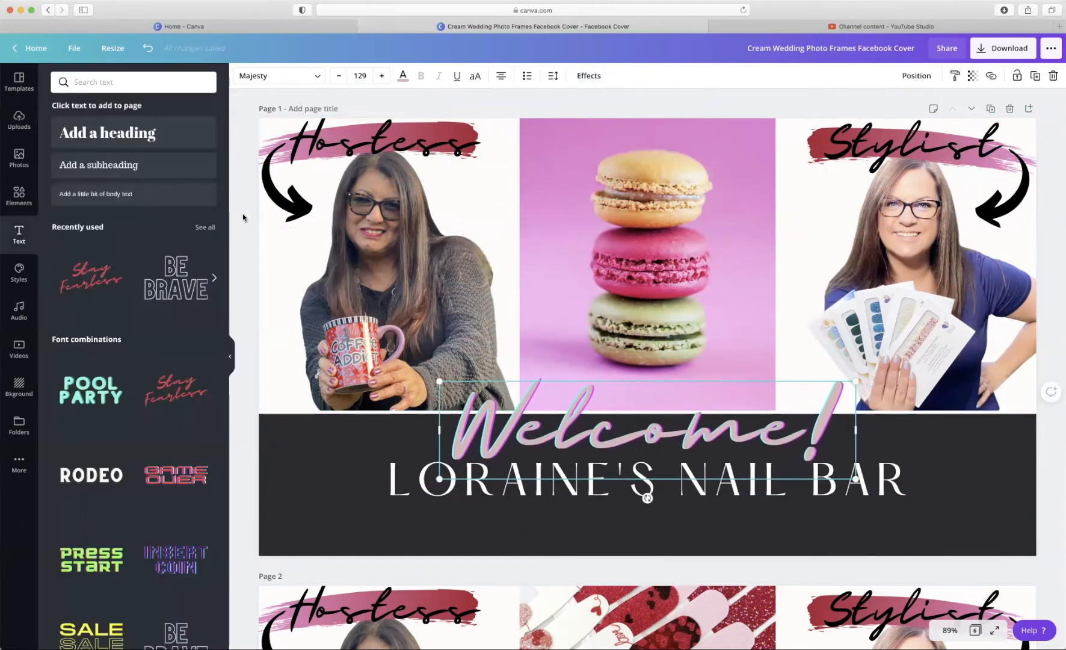
pyautogui.click(587, 80)
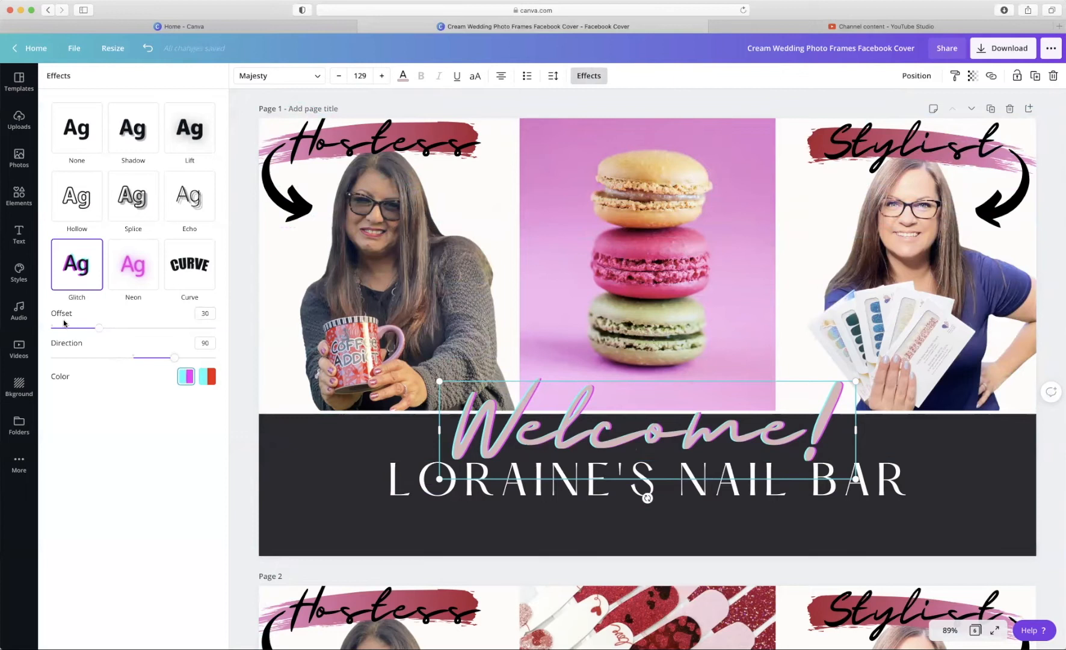
pyautogui.click(27, 281)
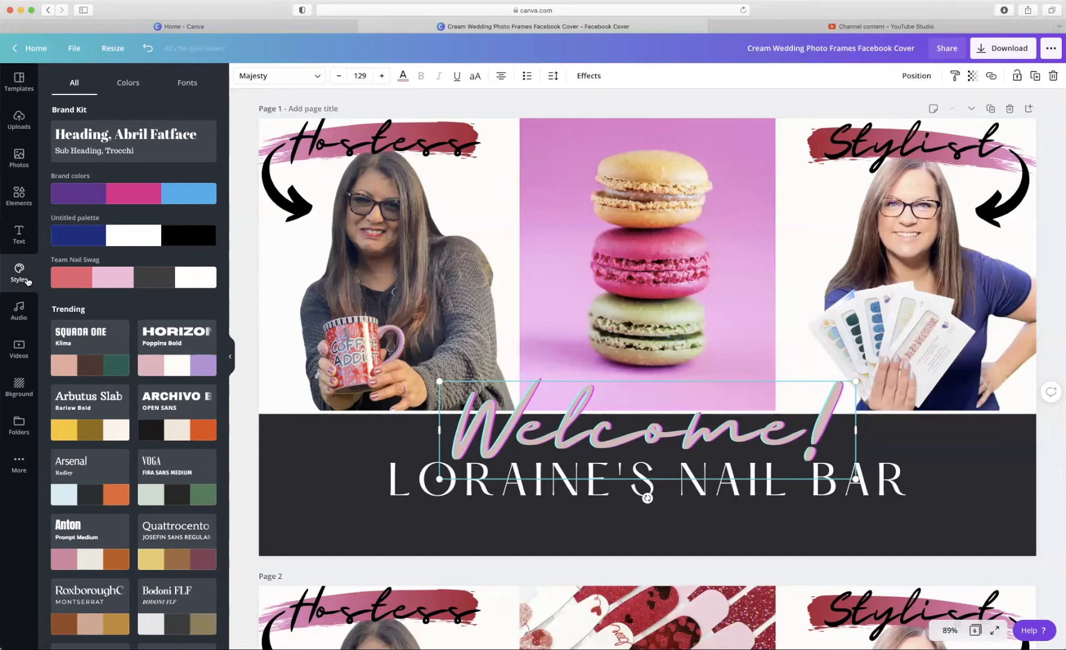
pyautogui.scroll(-3, 90, 481)
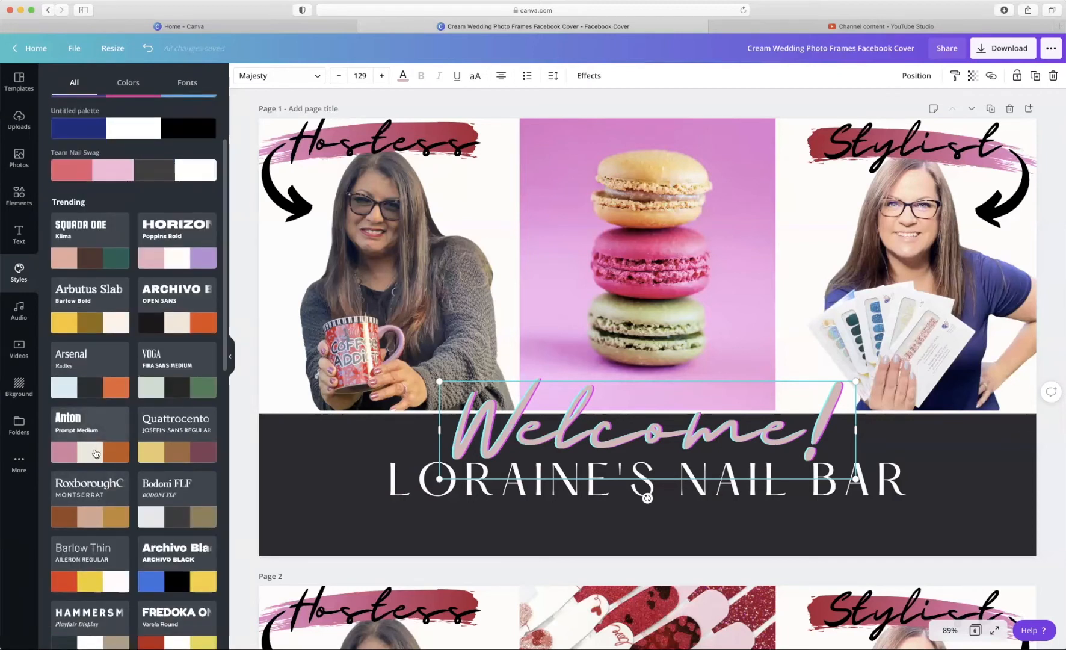
pyautogui.click(95, 453)
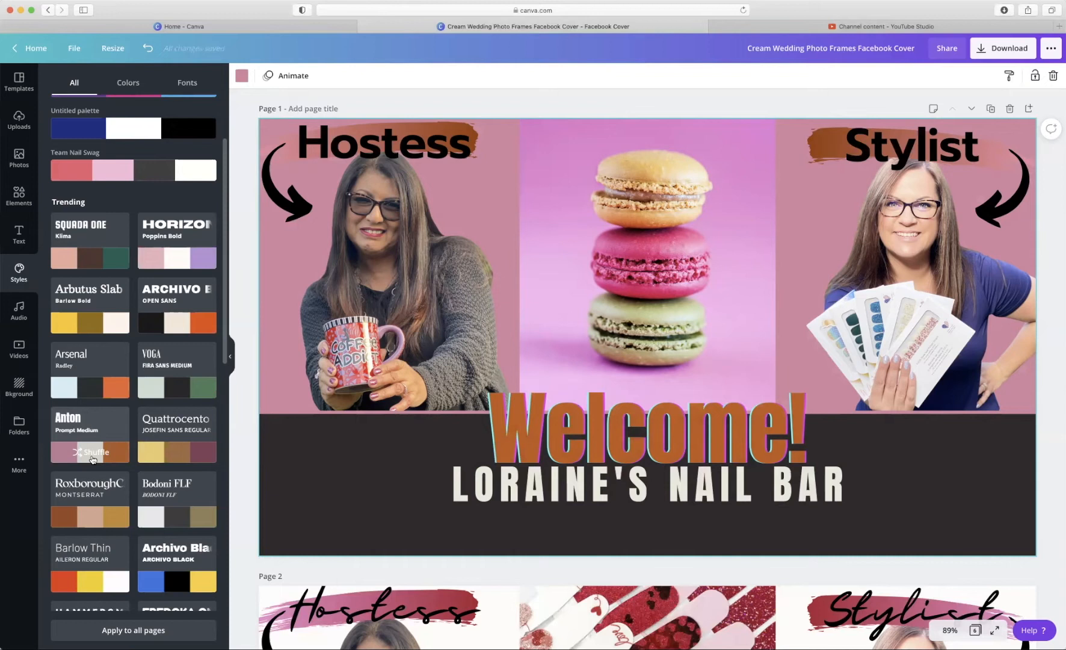
pyautogui.click(92, 460)
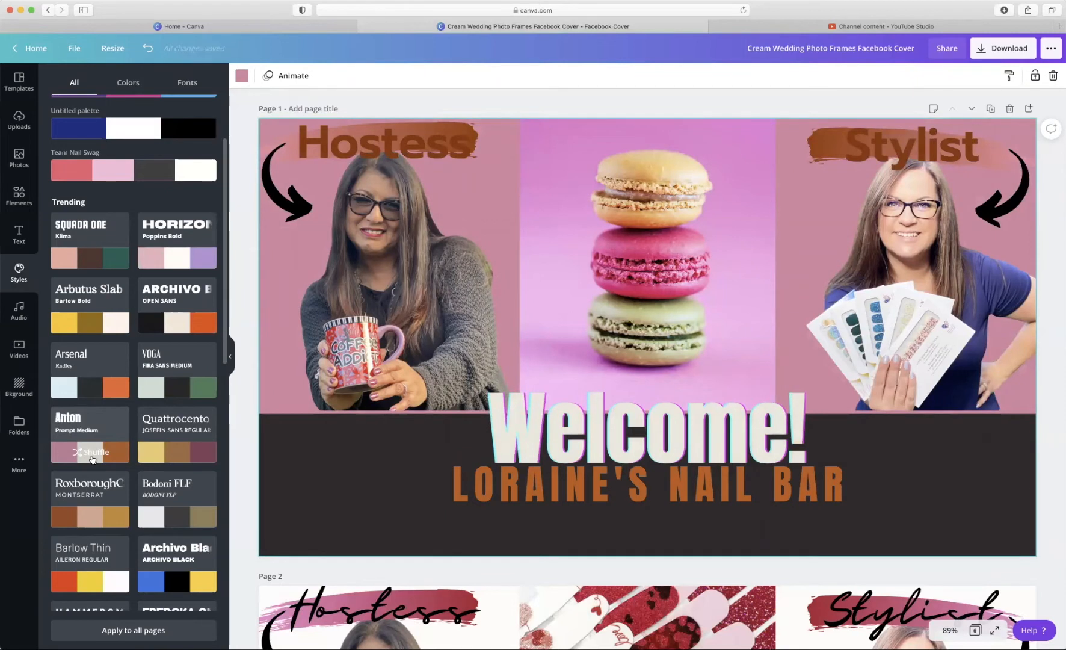
pyautogui.click(92, 459)
pyautogui.click(92, 459)
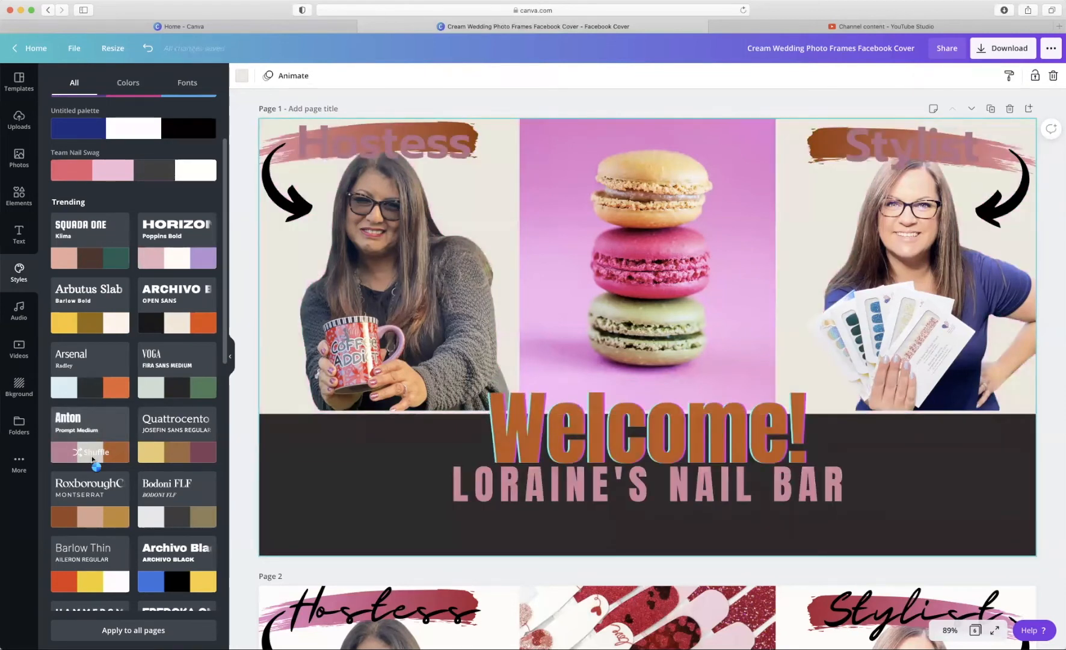
pyautogui.click(93, 460)
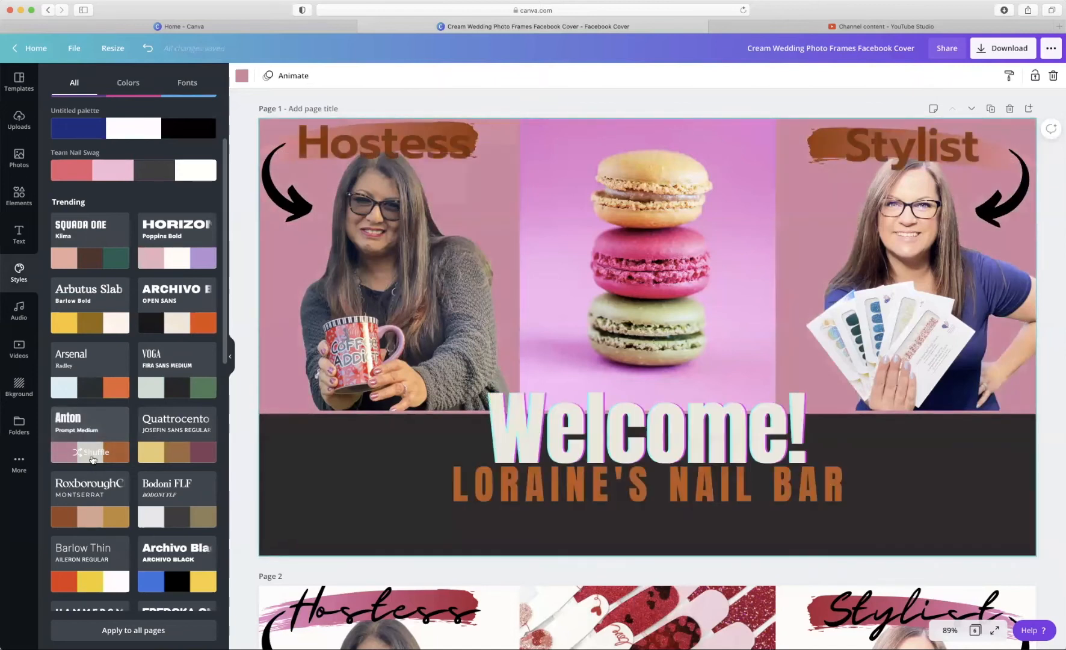
pyautogui.click(188, 244)
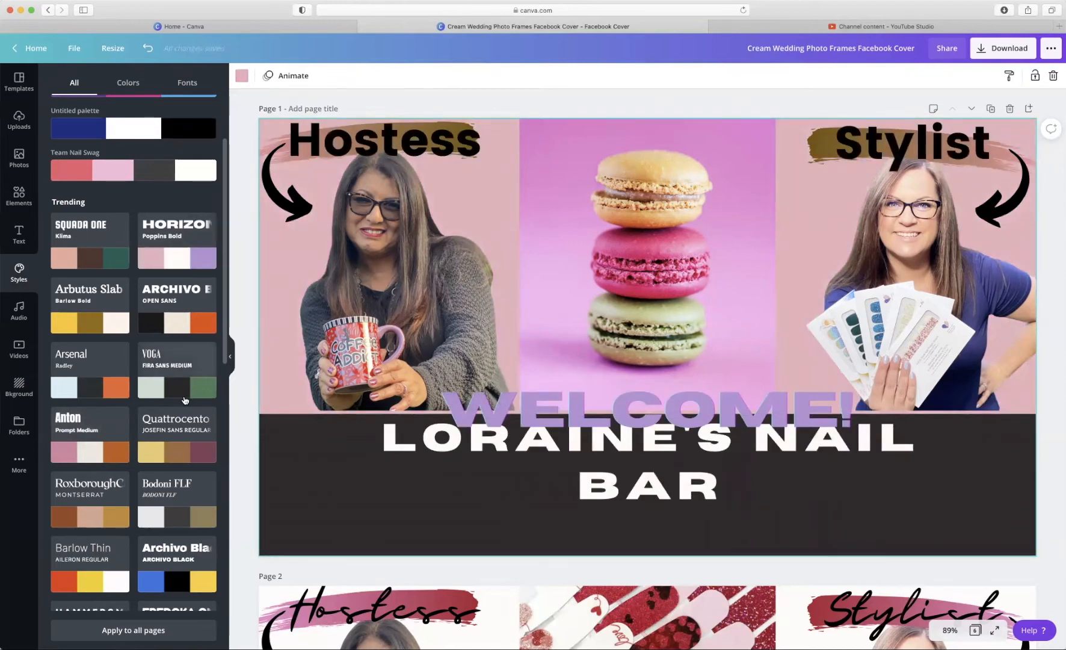
pyautogui.scroll(-5, 187, 243)
pyautogui.scroll(-1, 178, 385)
pyautogui.click(202, 470)
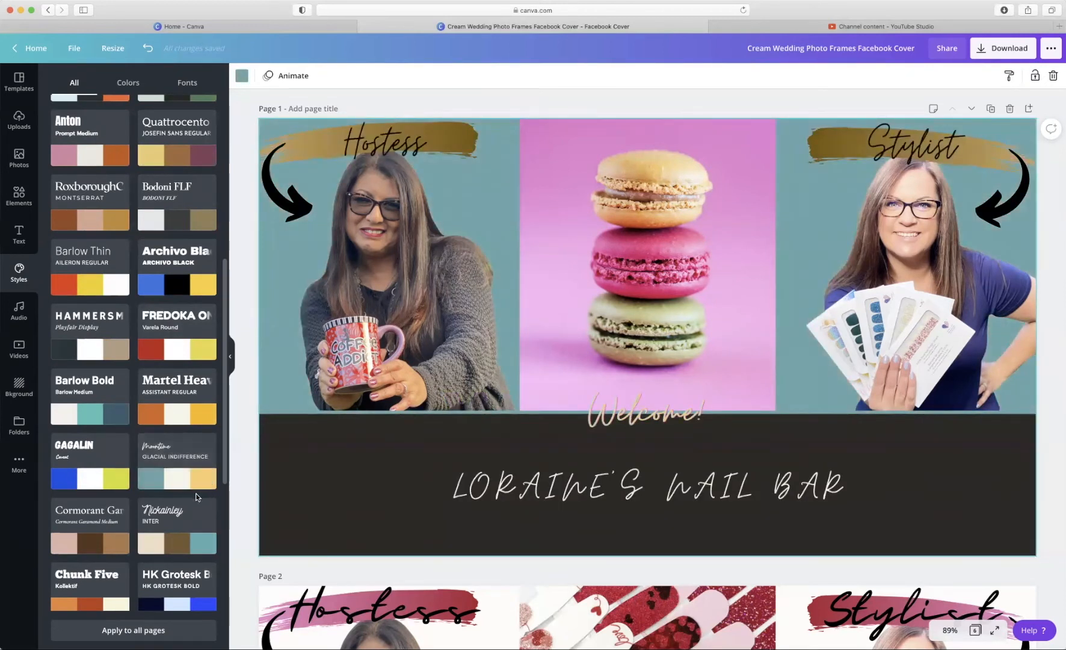
pyautogui.scroll(-2, 198, 497)
pyautogui.click(110, 556)
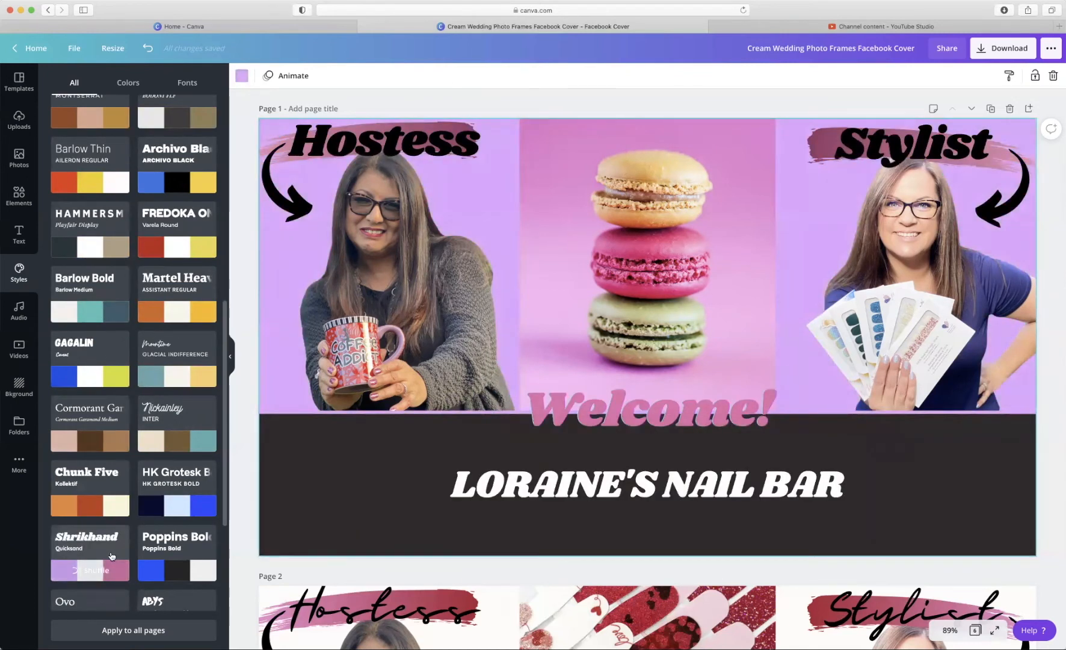
pyautogui.click(146, 49)
pyautogui.click(146, 49)
pyautogui.click(146, 49)
pyautogui.click(146, 49)
pyautogui.click(147, 48)
pyautogui.click(146, 49)
pyautogui.click(146, 49)
pyautogui.click(147, 48)
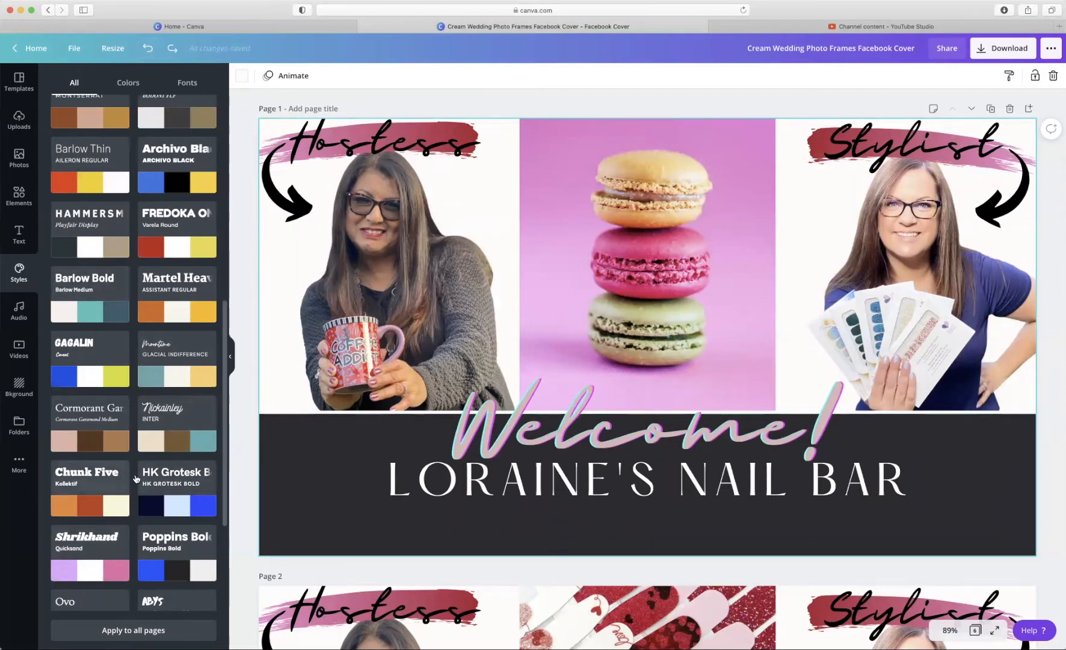
pyautogui.scroll(-3, 136, 479)
pyautogui.scroll(-6, 136, 479)
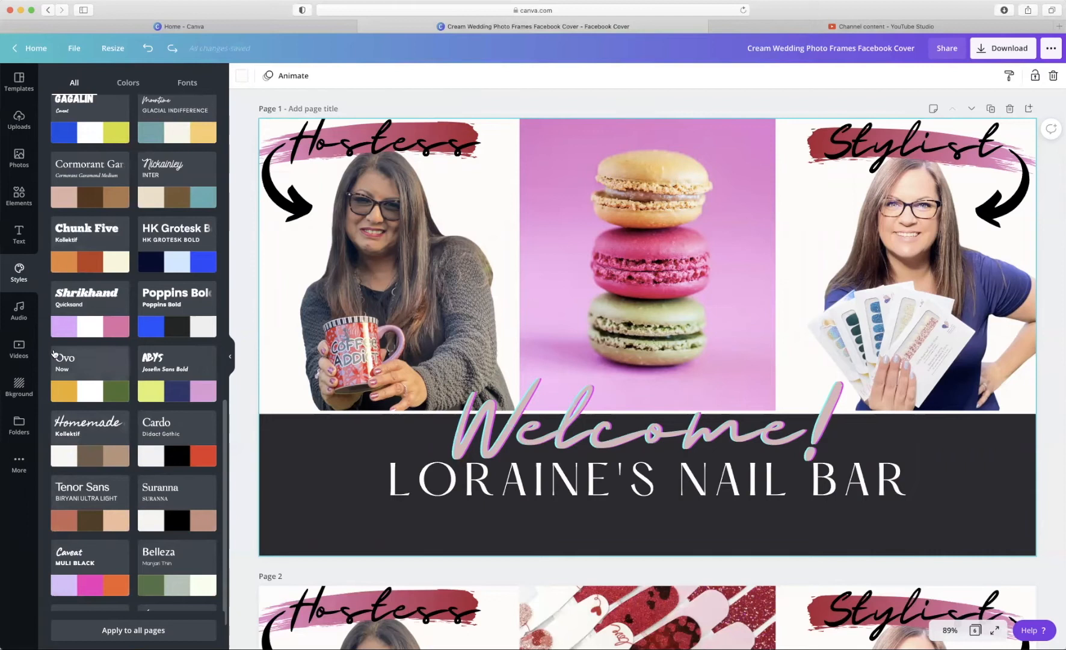
# - Browse the audio library, then scroll through the stock video library
pyautogui.click(19, 312)
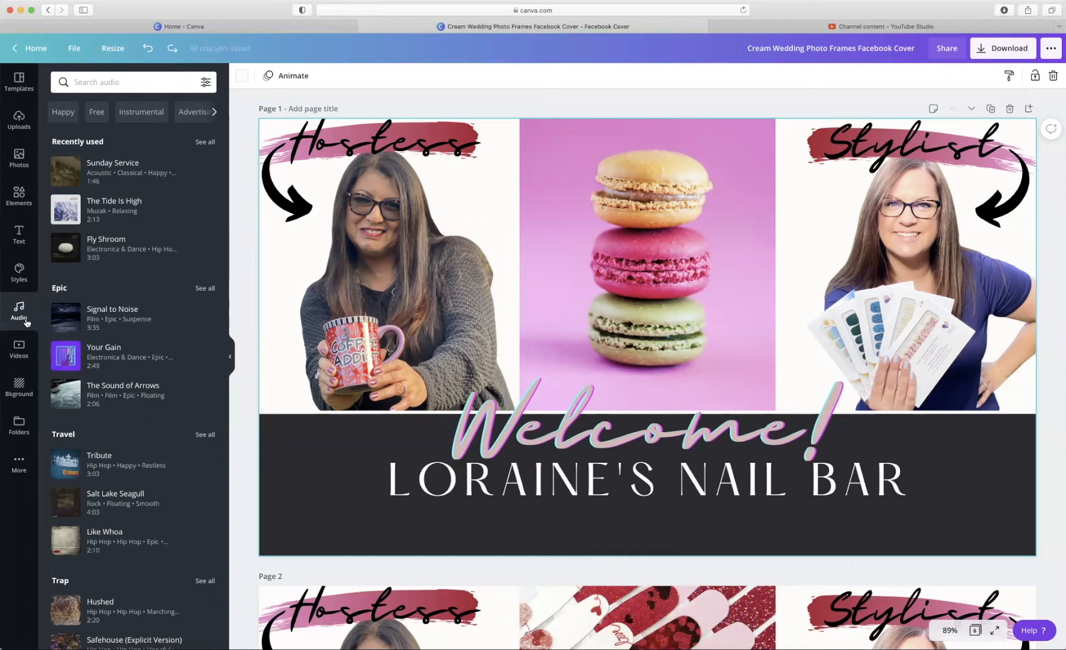
pyautogui.click(25, 359)
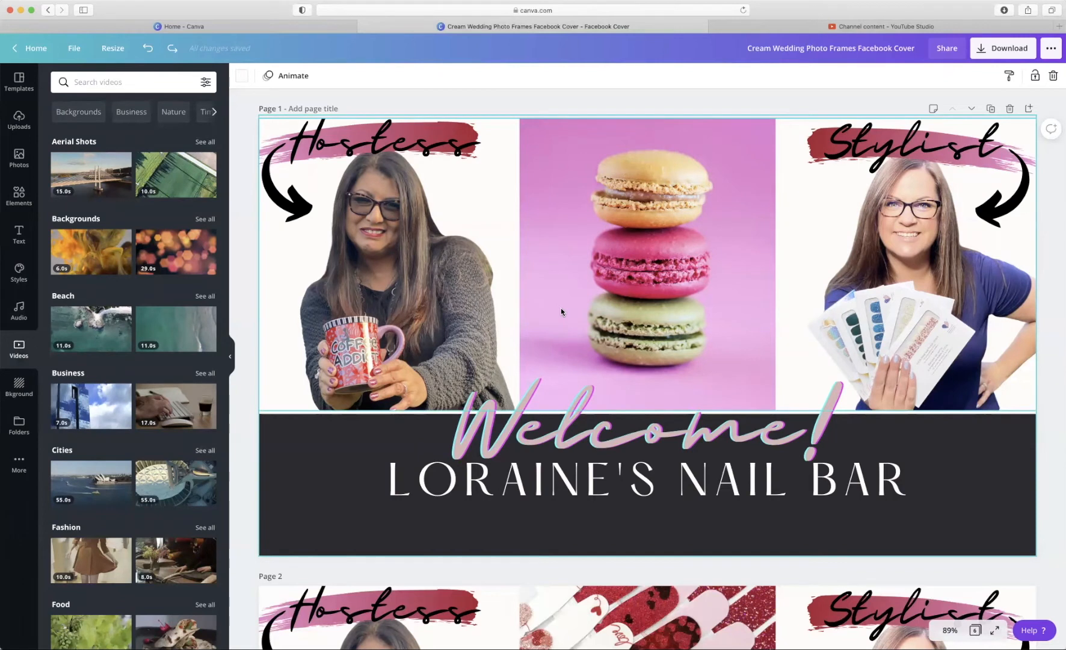
pyautogui.scroll(-2, 113, 575)
pyautogui.scroll(-5, 113, 575)
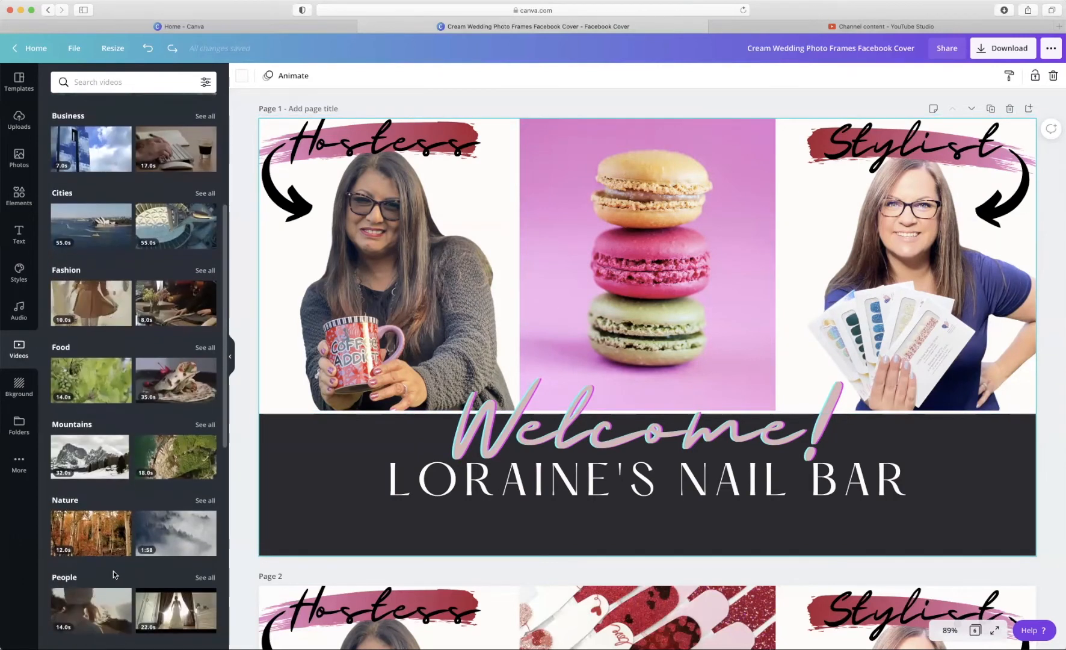
# - Filter the audio library to free tracks, then bring up the backgrounds library
pyautogui.click(23, 312)
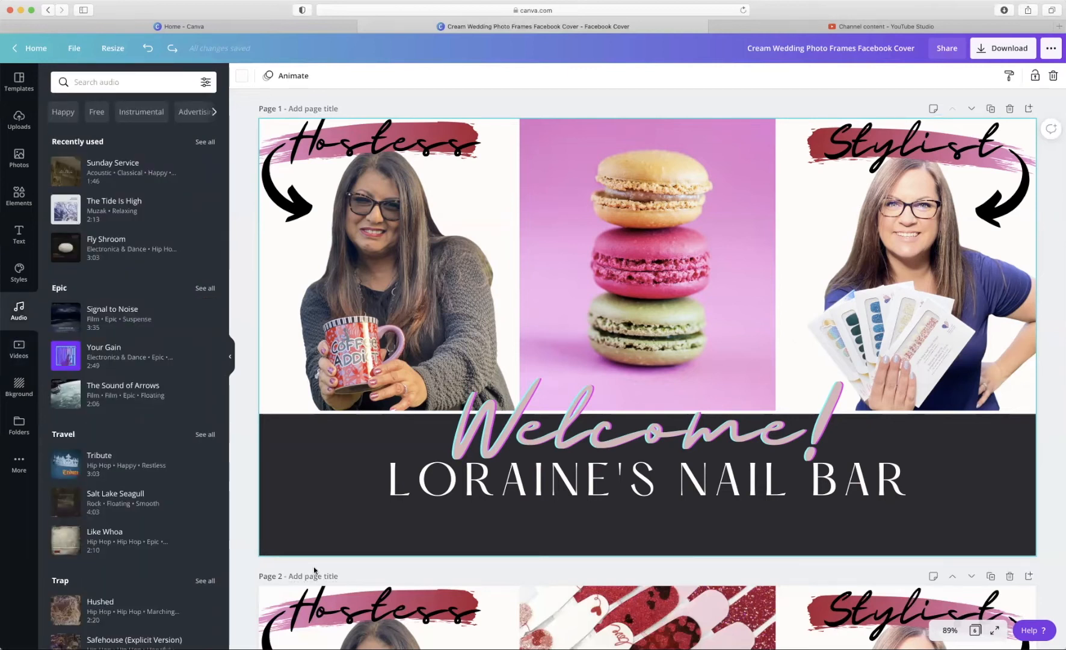
pyautogui.click(97, 118)
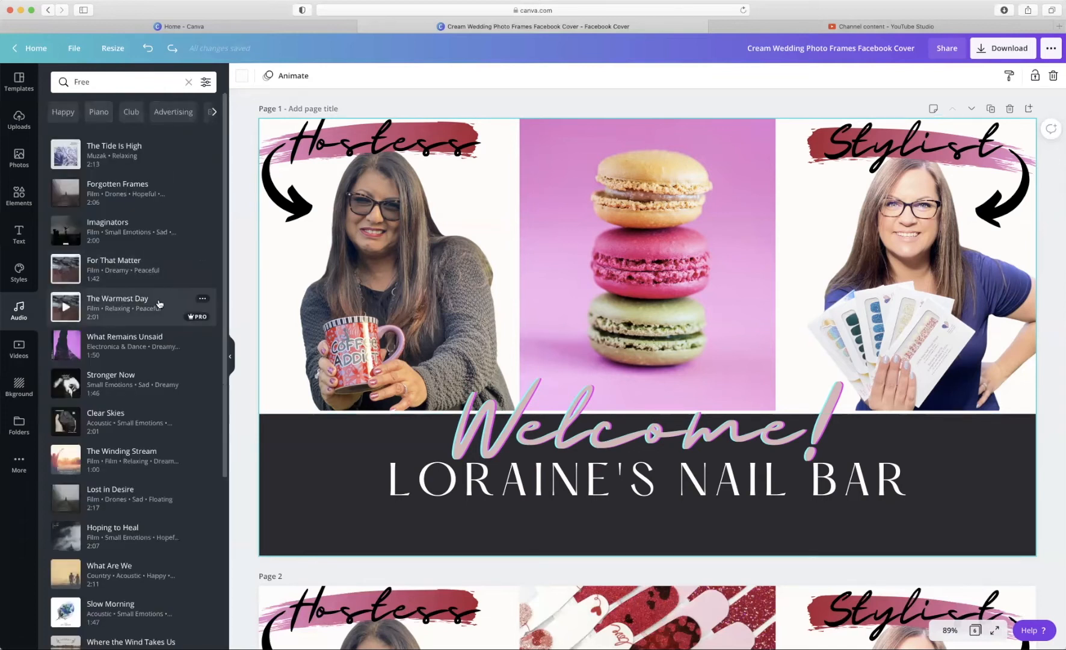
pyautogui.scroll(-1, 166, 329)
pyautogui.scroll(-20, 166, 329)
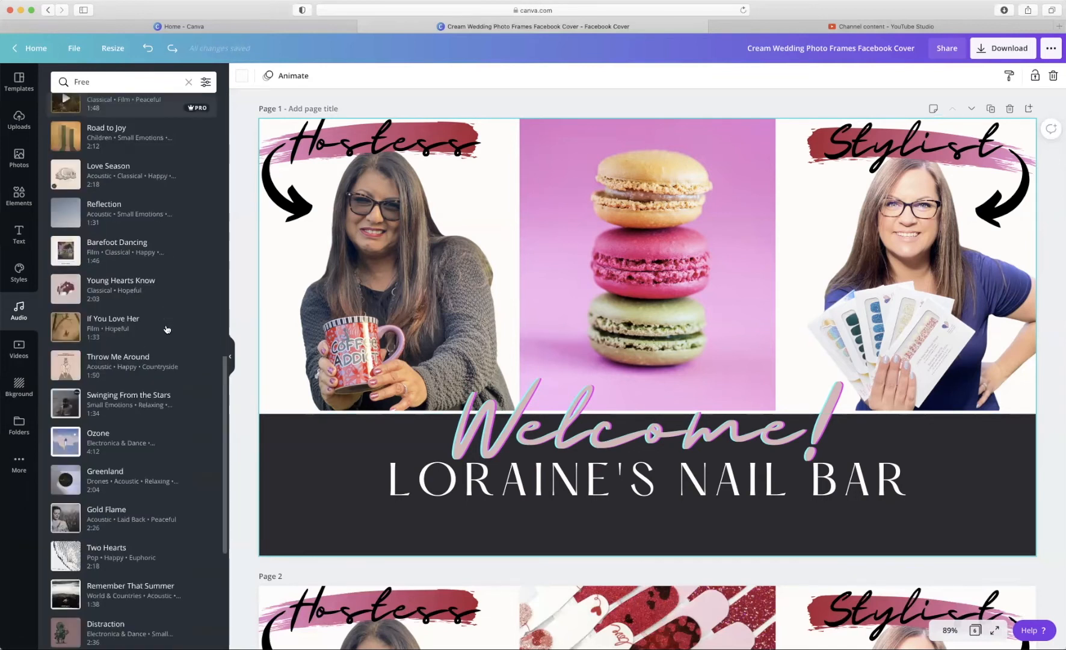
pyautogui.scroll(-6, 168, 326)
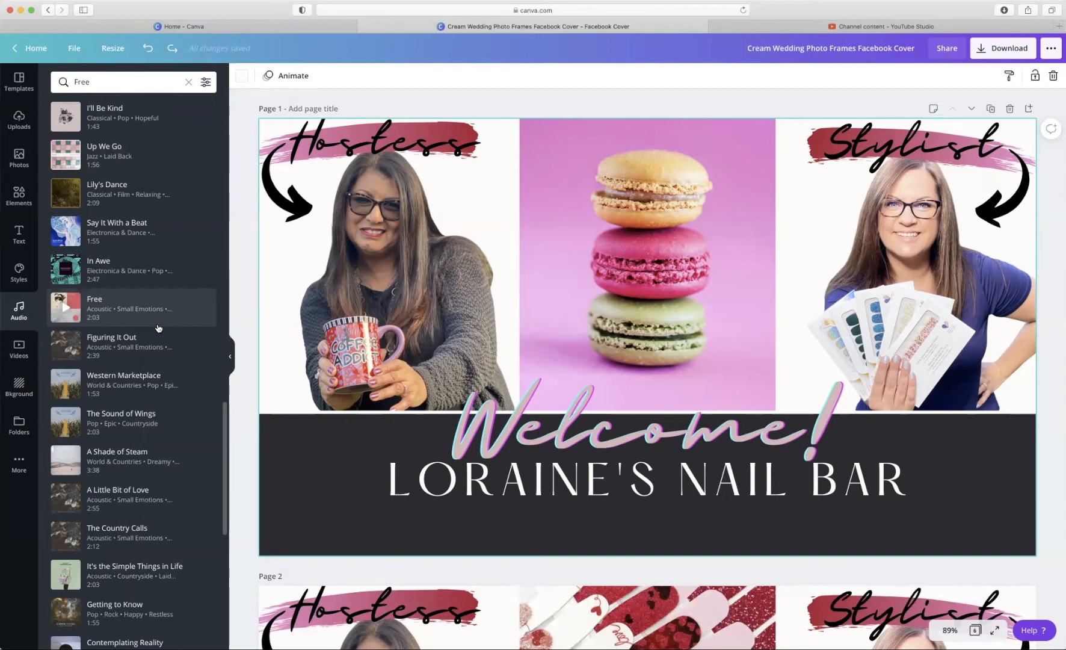
pyautogui.click(22, 394)
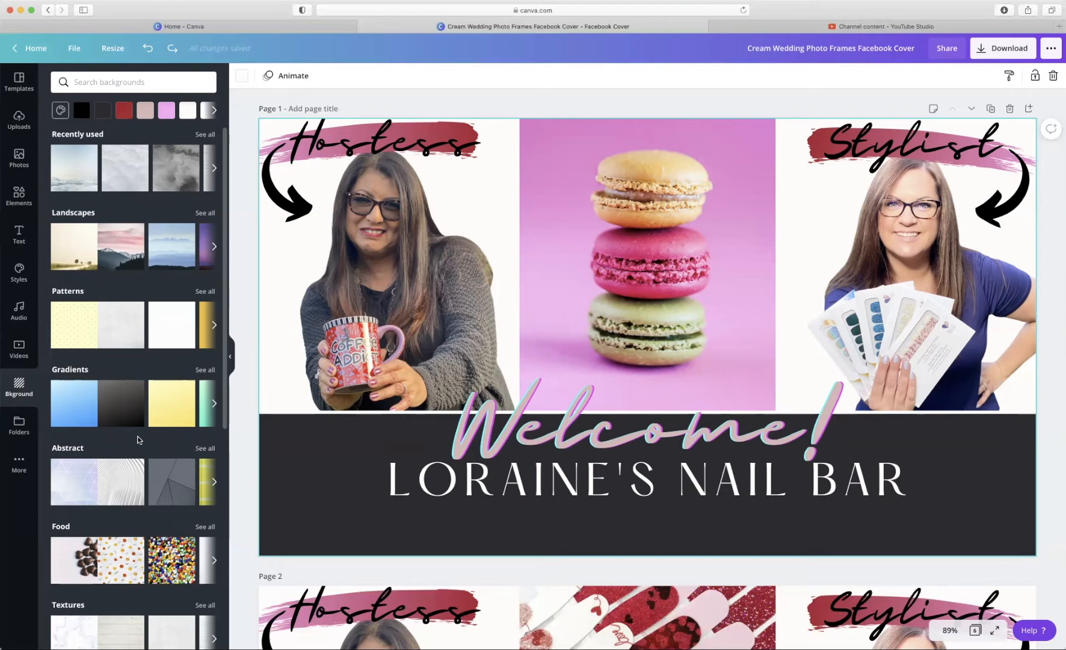
# - Delete the dark title banner to reveal the background, then undo to restore it
pyautogui.scroll(-2, 137, 440)
pyautogui.click(325, 460)
pyautogui.click(298, 452)
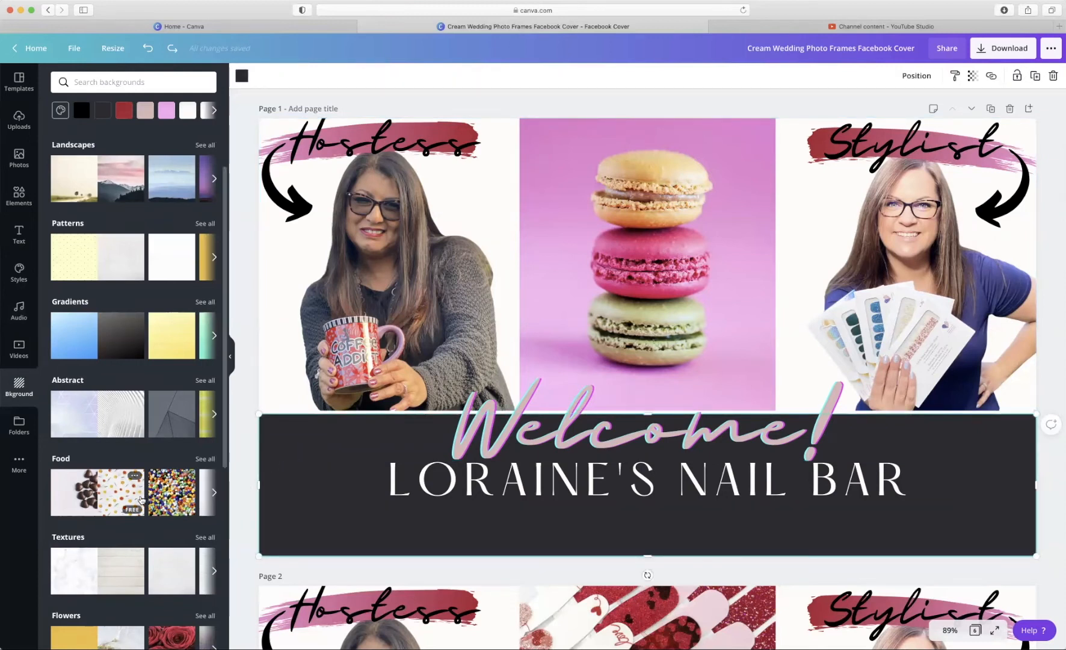
pyautogui.scroll(-1, 141, 497)
pyautogui.scroll(-1, 112, 390)
pyautogui.moveTo(112, 390); pyautogui.dragTo(275, 391)
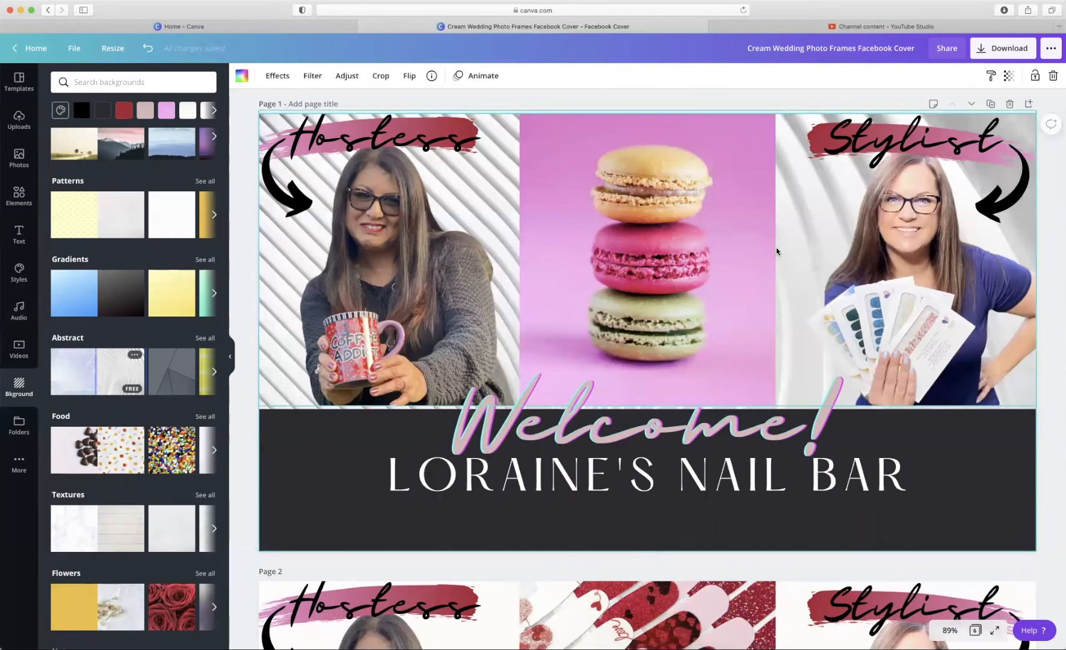
pyautogui.click(337, 477)
pyautogui.click(287, 452)
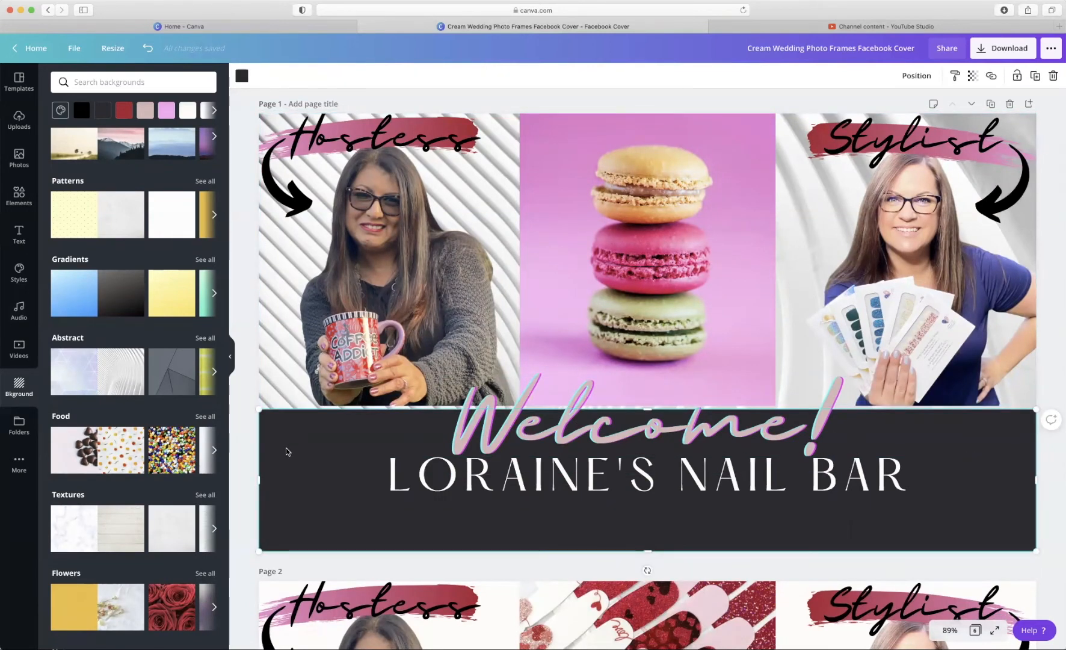
pyautogui.press('Delete')
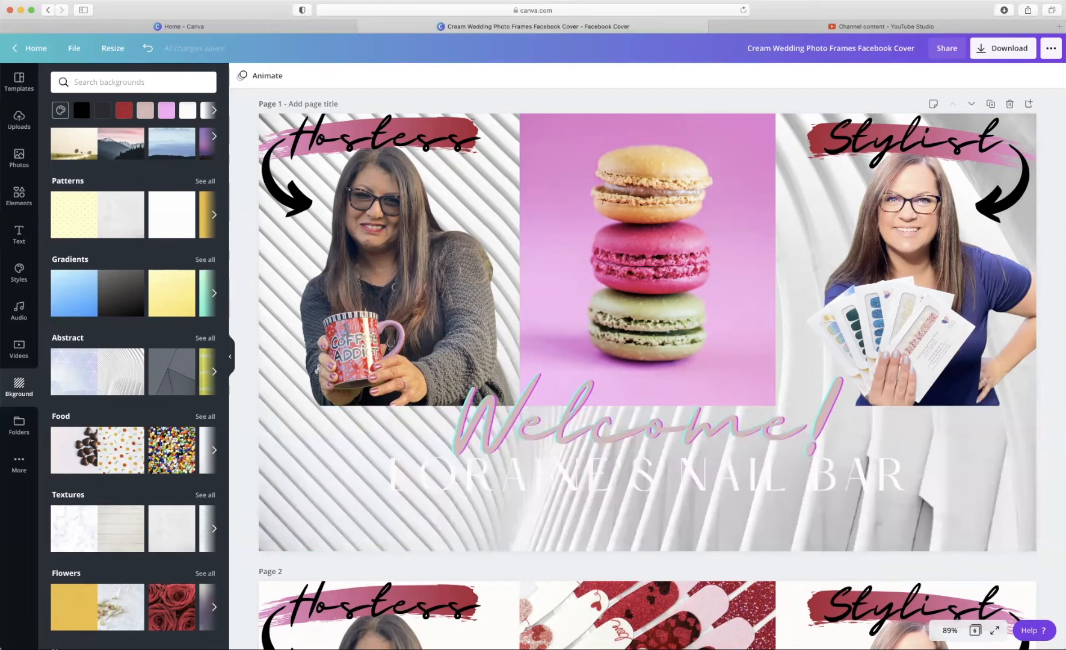
pyautogui.click(148, 49)
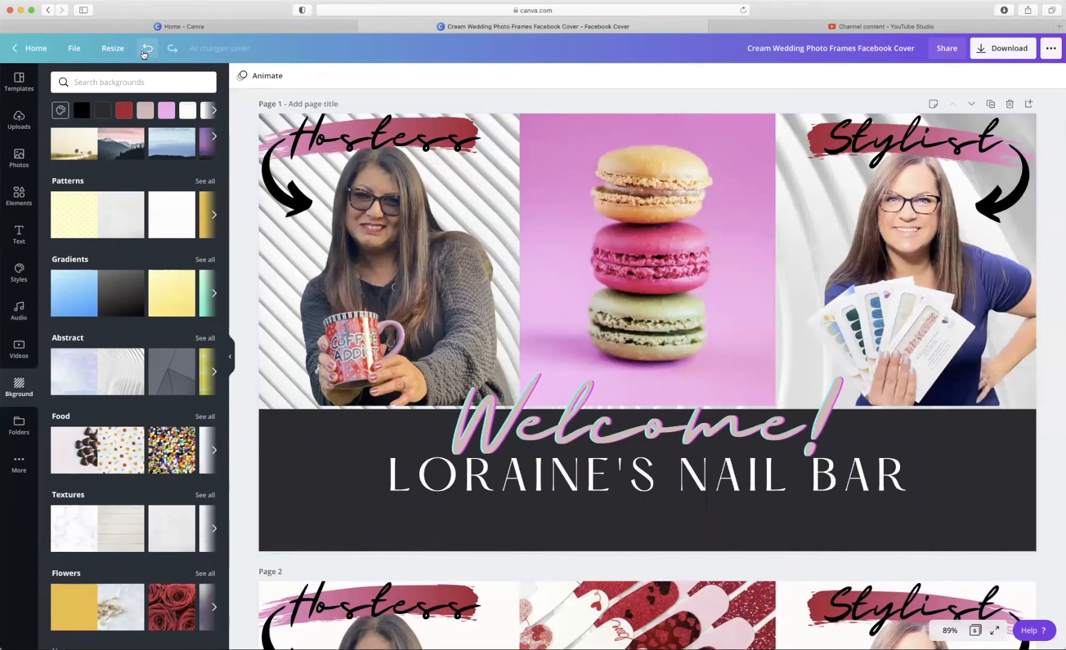
# - Remove the striped background, try wood texture and red roses, then revert to plain white
pyautogui.click(144, 53)
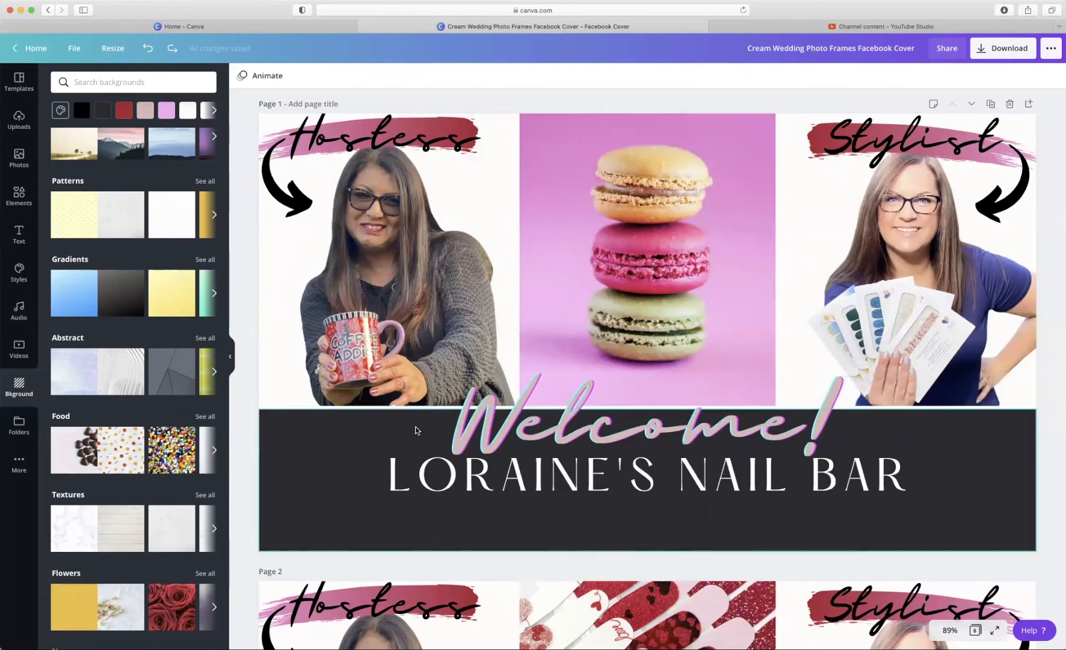
pyautogui.click(125, 529)
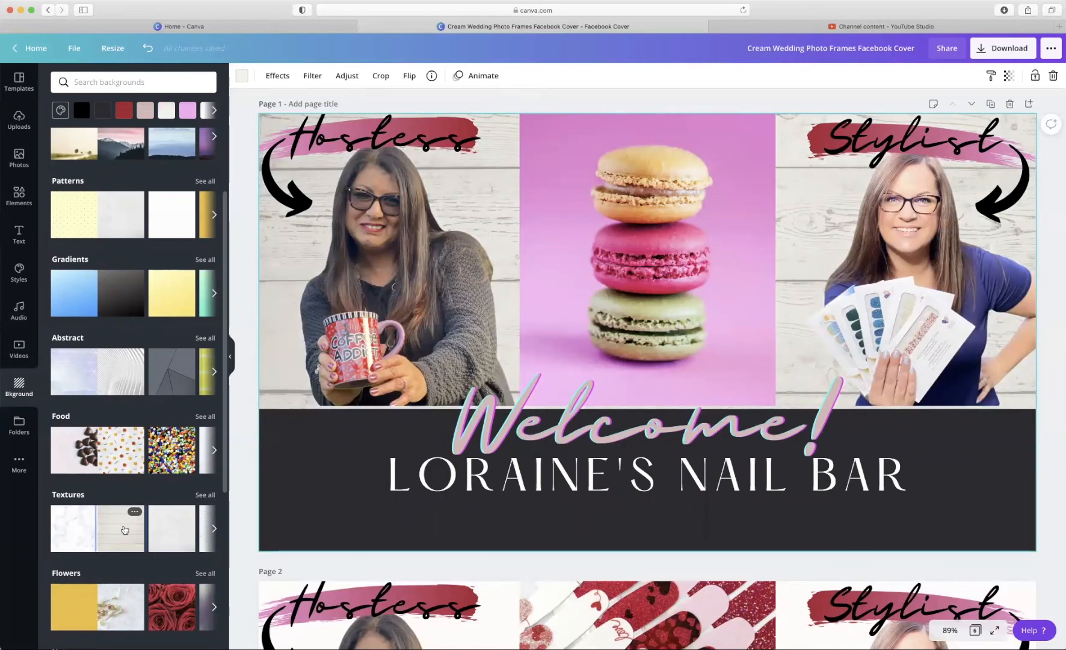
pyautogui.scroll(-1, 124, 530)
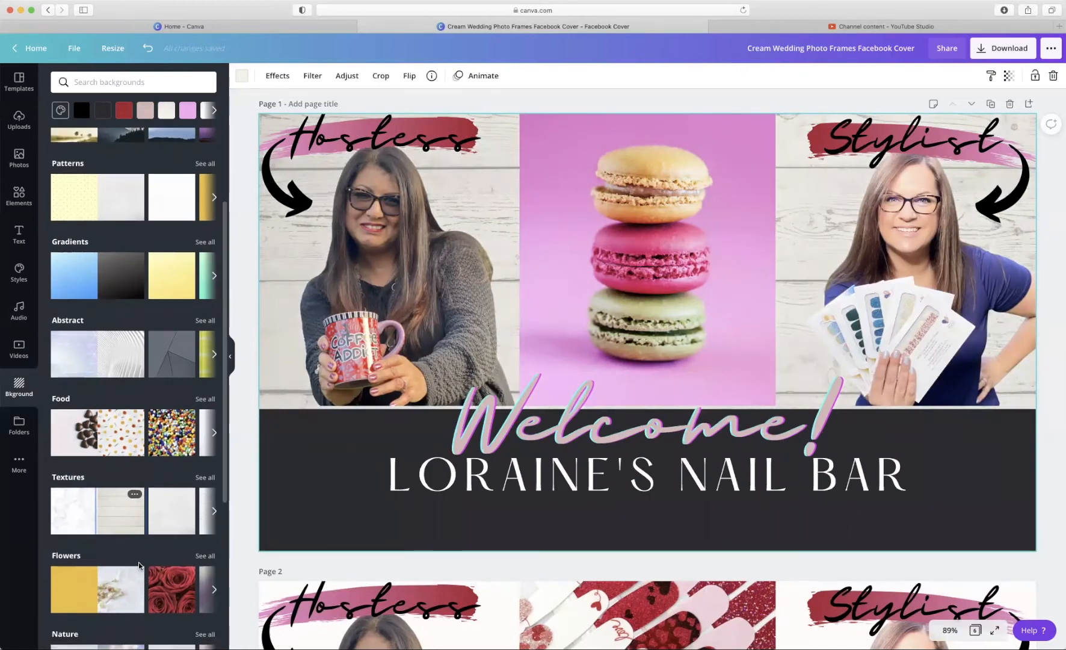
pyautogui.click(159, 593)
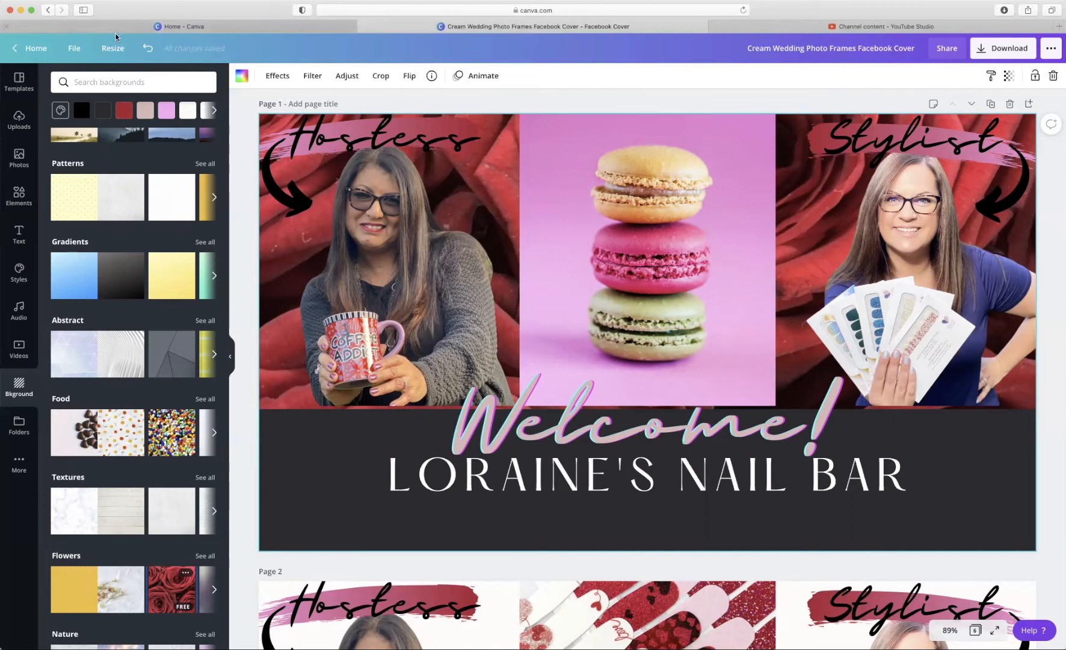
pyautogui.click(150, 49)
pyautogui.click(151, 49)
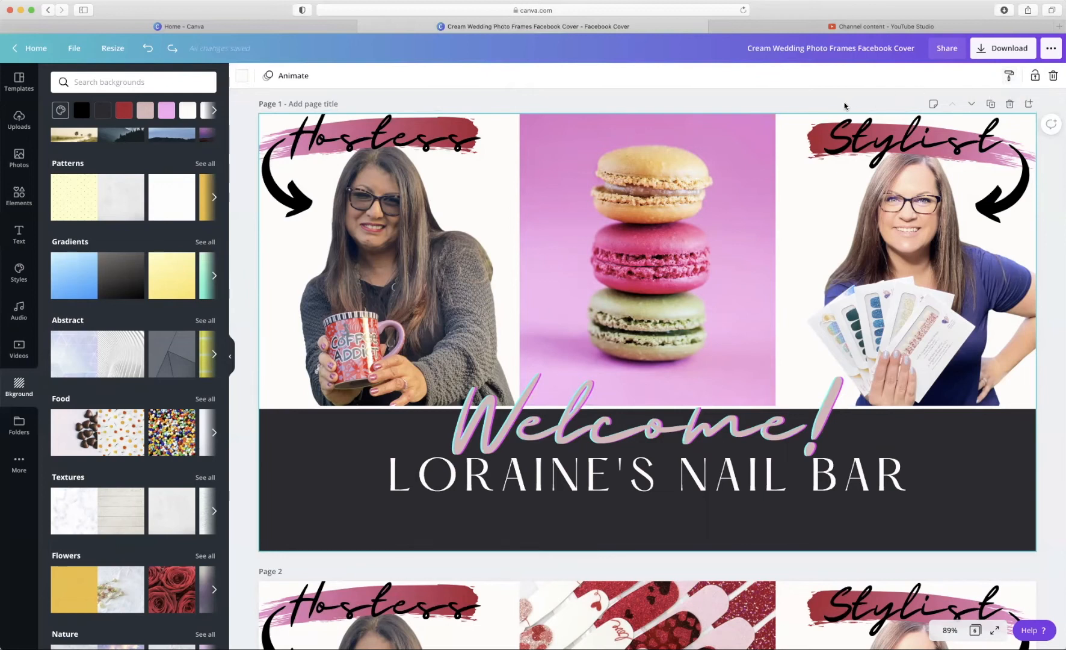
pyautogui.click(852, 135)
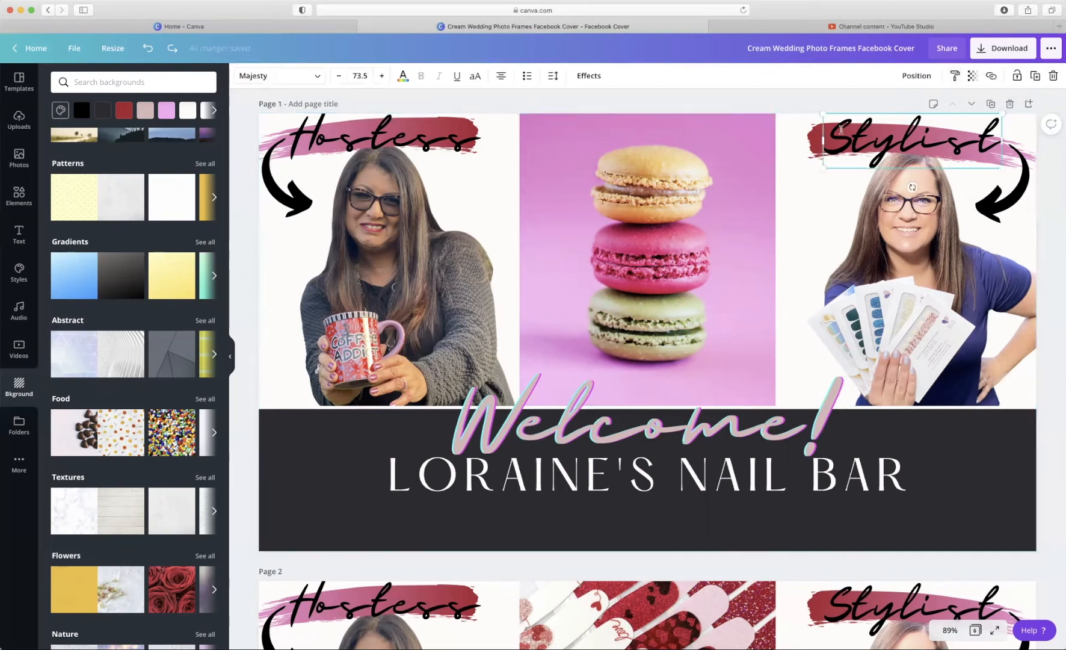
pyautogui.click(667, 187)
pyautogui.click(726, 96)
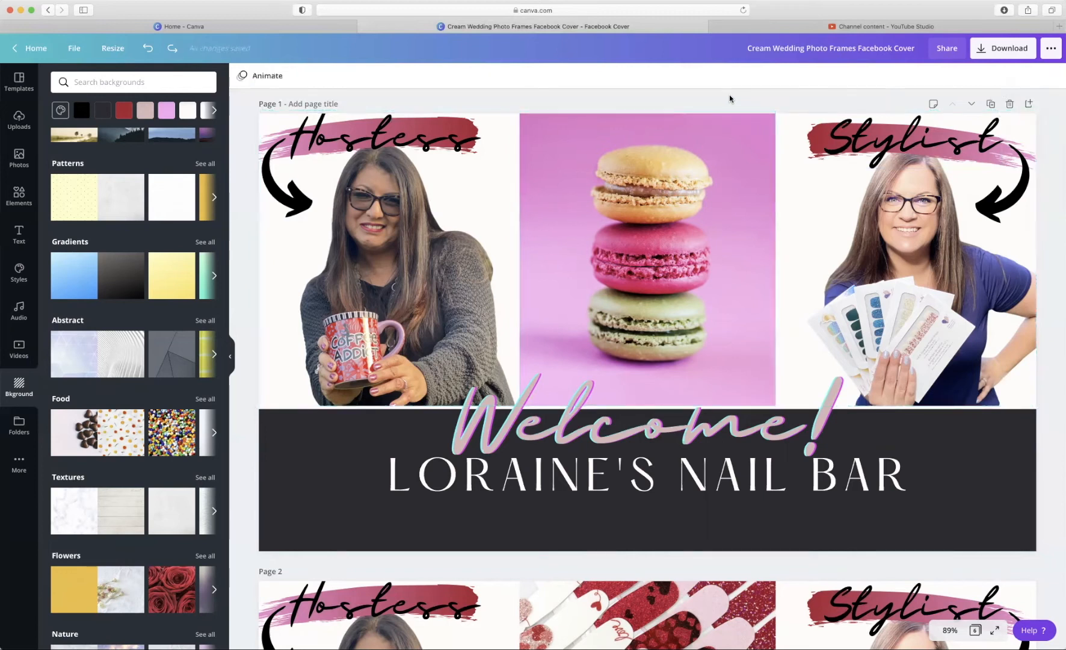
pyautogui.click(823, 200)
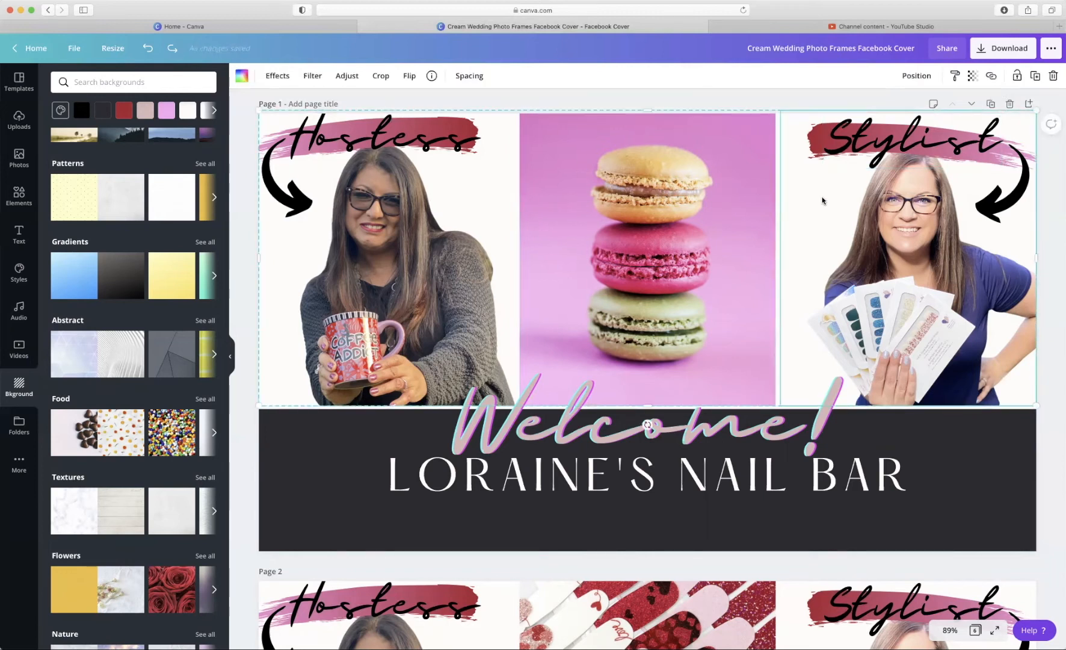
pyautogui.click(957, 82)
pyautogui.scroll(-3, 715, 497)
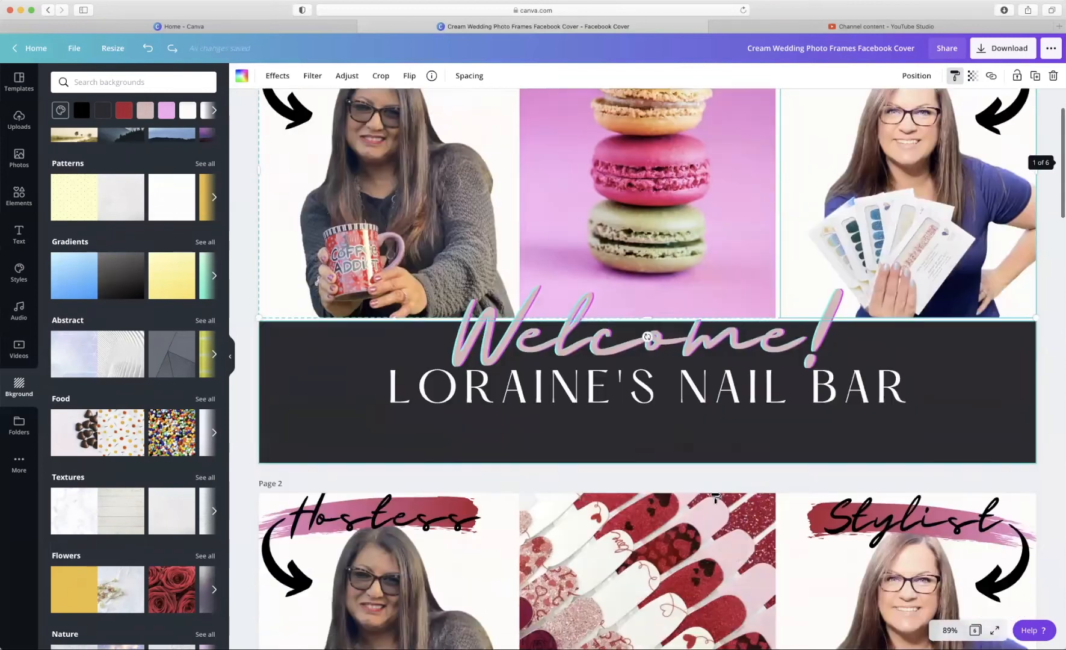
pyautogui.scroll(-10, 715, 497)
pyautogui.click(649, 346)
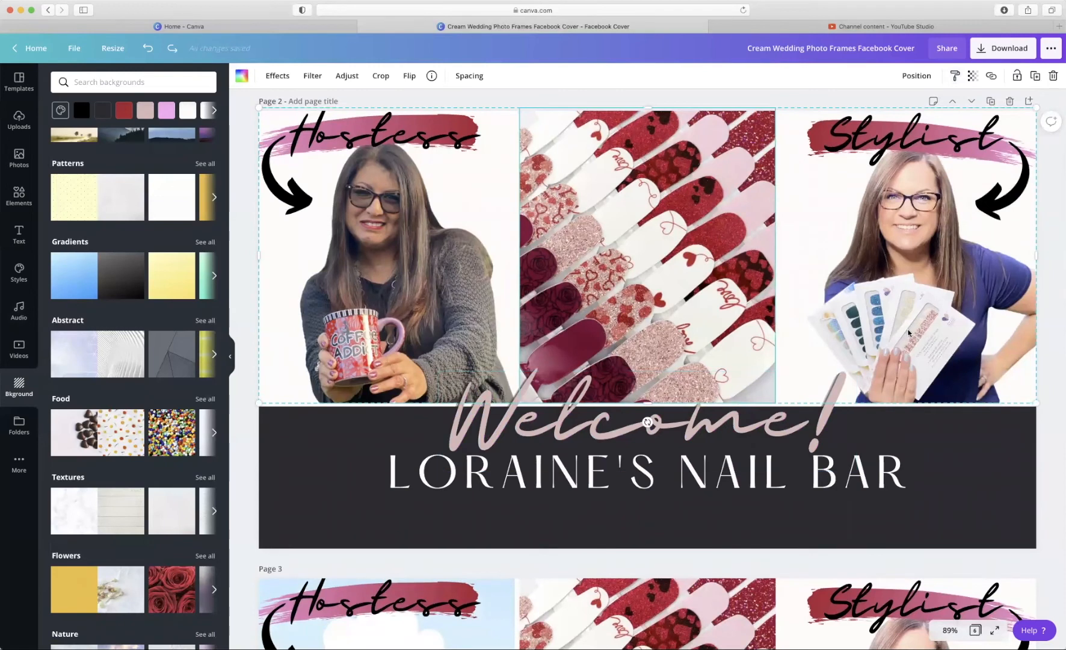
pyautogui.scroll(12, 855, 204)
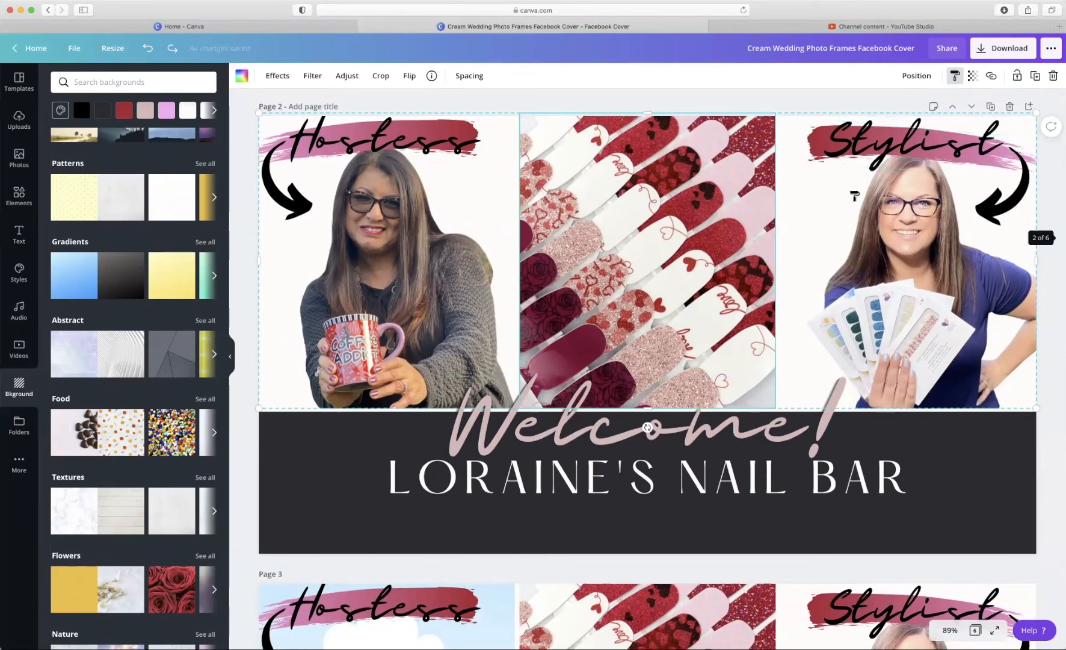
pyautogui.click(875, 155)
pyautogui.click(955, 75)
pyautogui.scroll(-10, 779, 497)
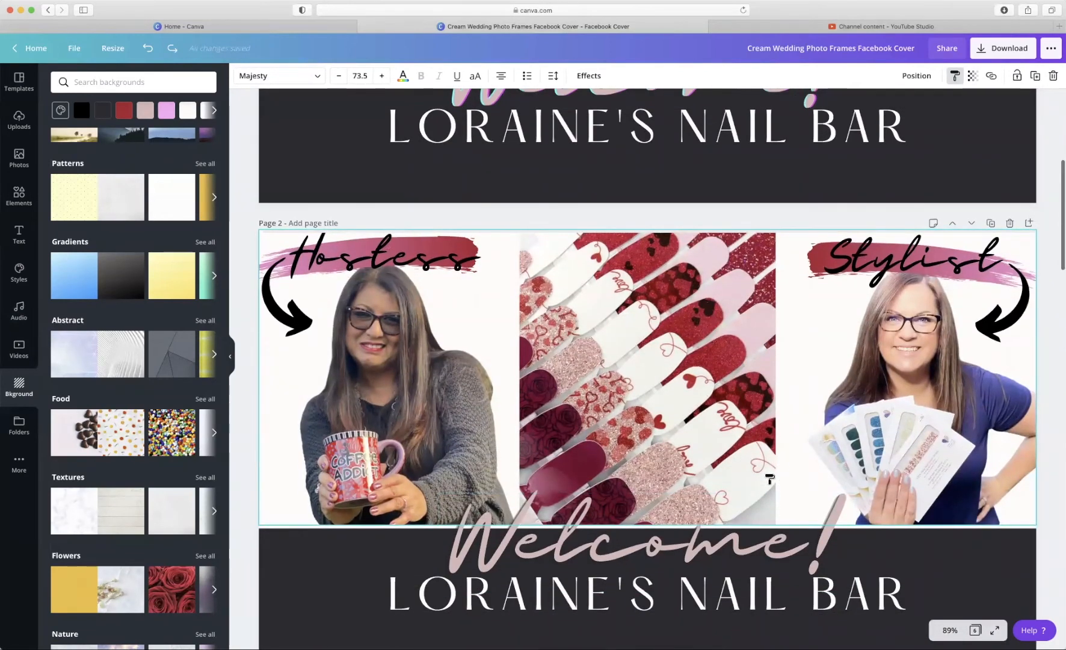
pyautogui.scroll(-6, 770, 479)
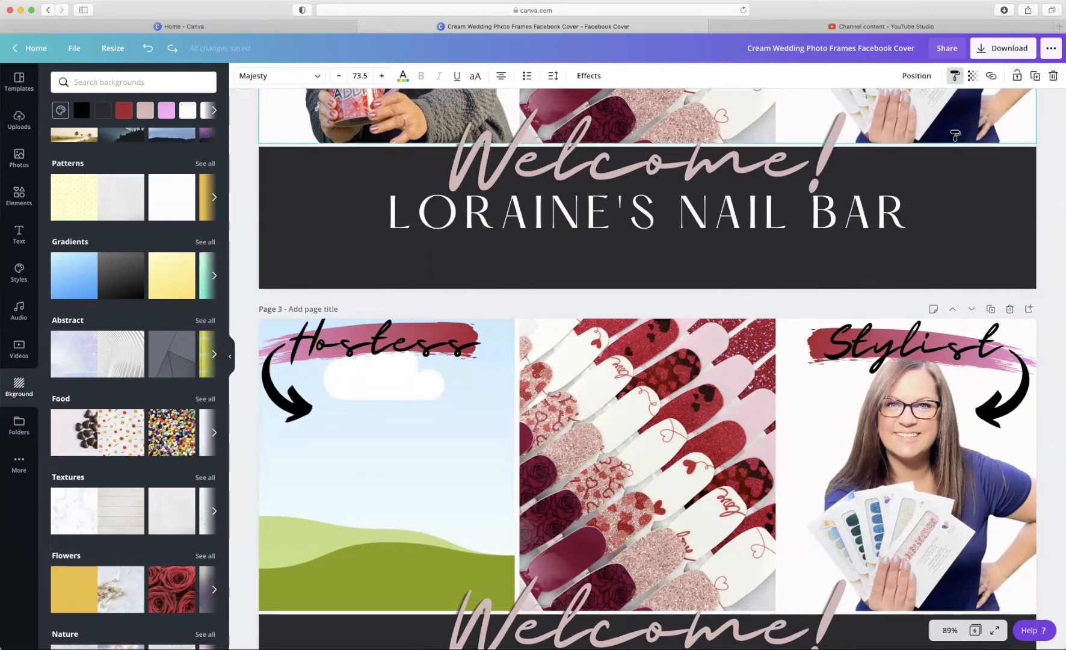
pyautogui.scroll(12, 864, 197)
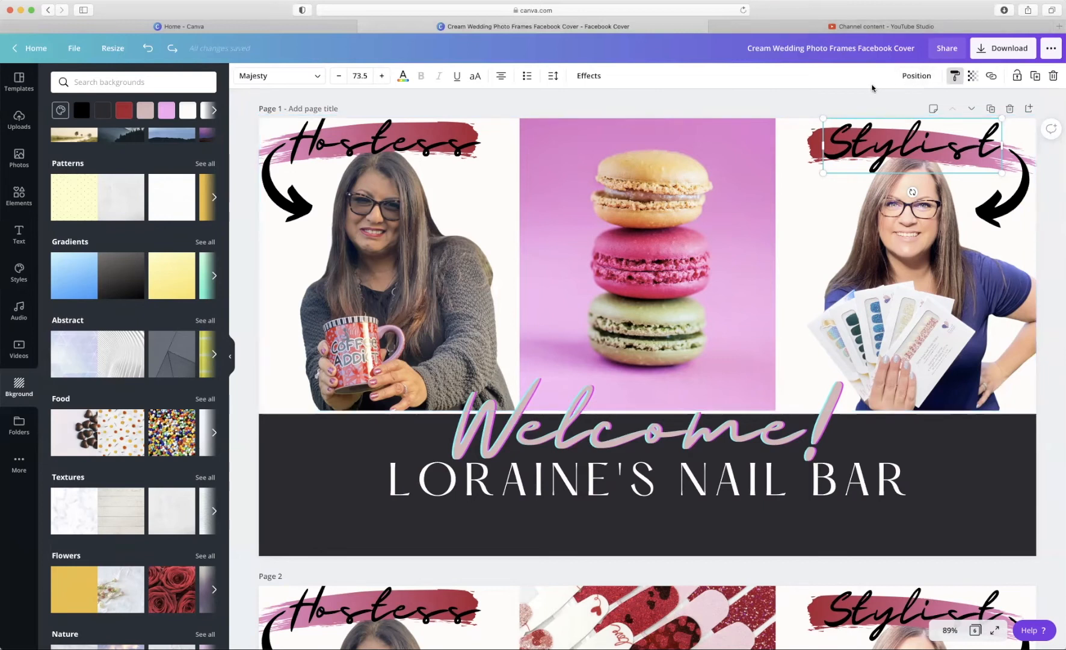
# - Cancel style copying and rename the design to 'Nail Bar Cover Photo'
pyautogui.click(956, 77)
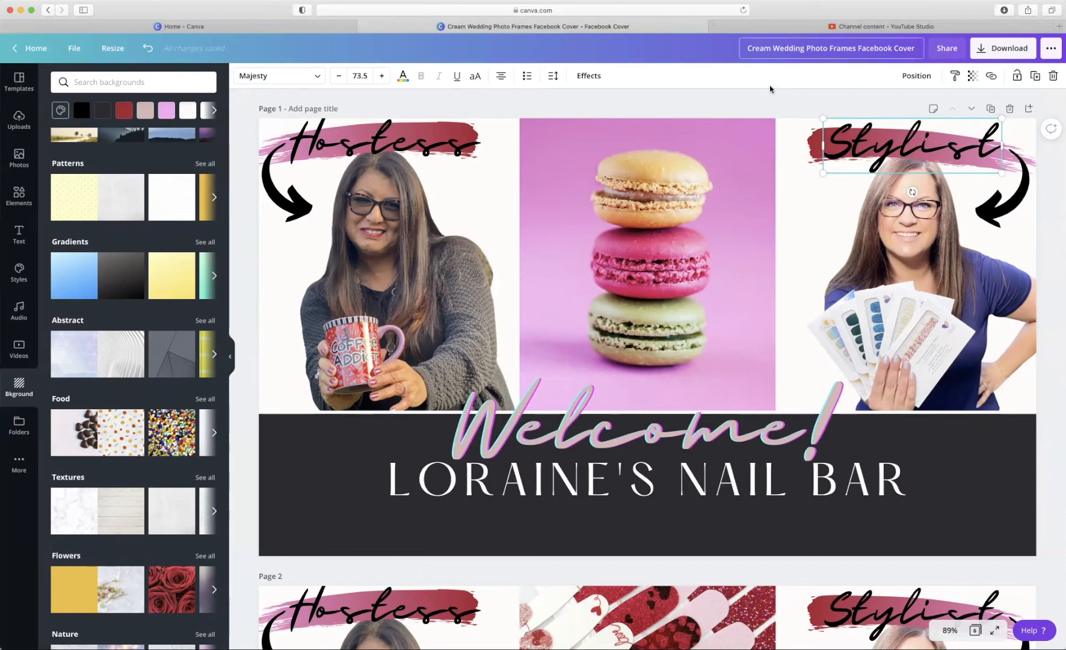
pyautogui.doubleClick(780, 48)
pyautogui.tripleClick(780, 48)
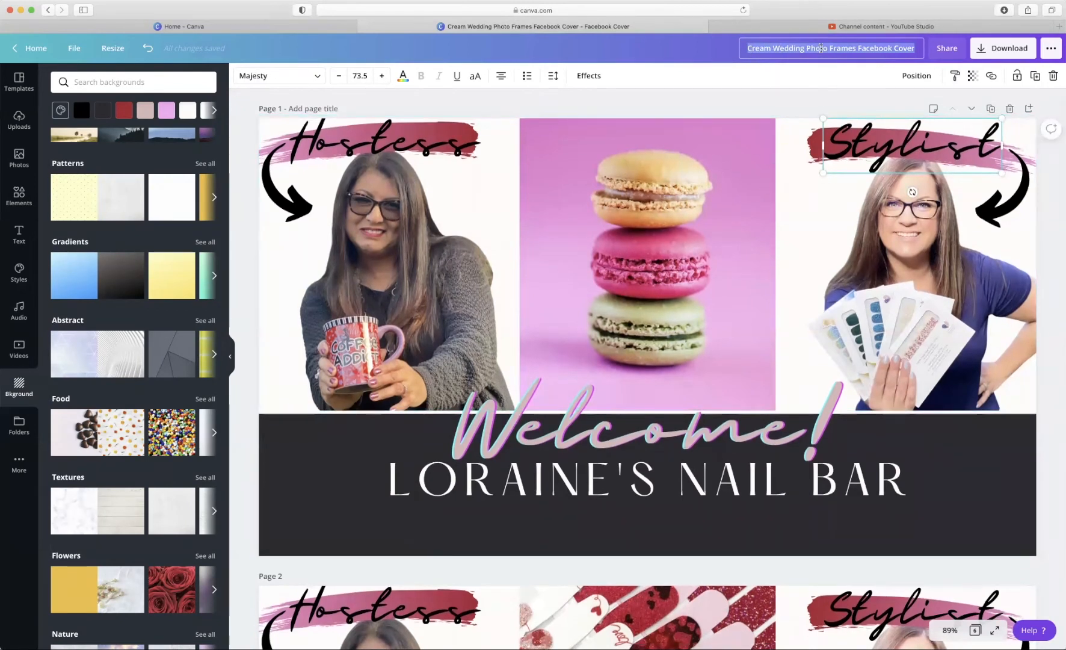
pyautogui.write('Nail N')
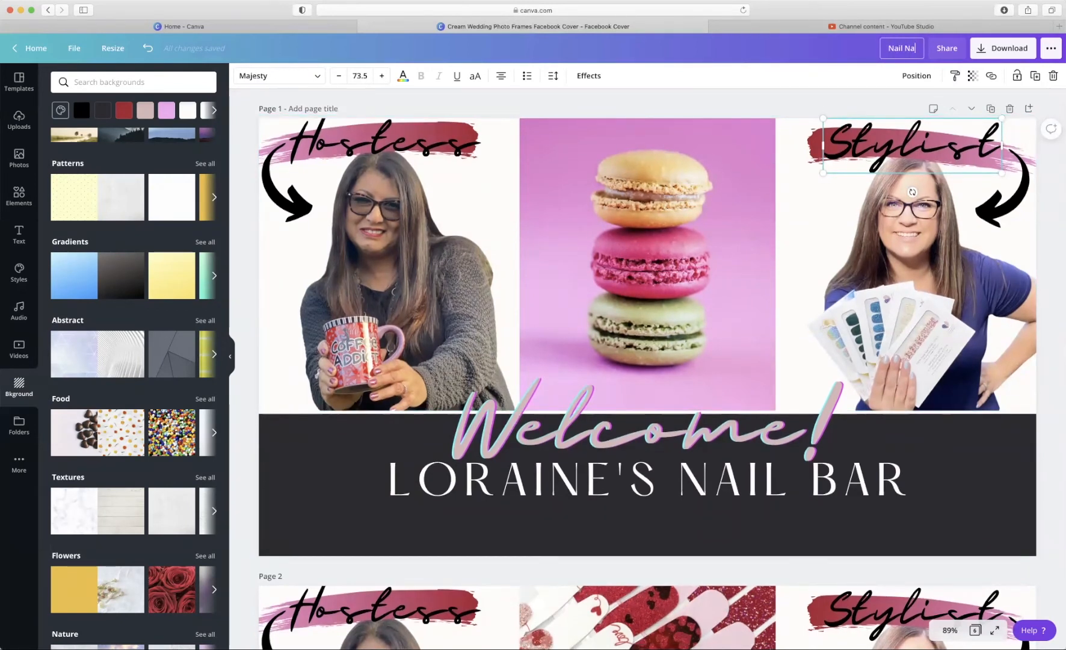
pyautogui.press('BackSpace')
pyautogui.write('Bar Cov')
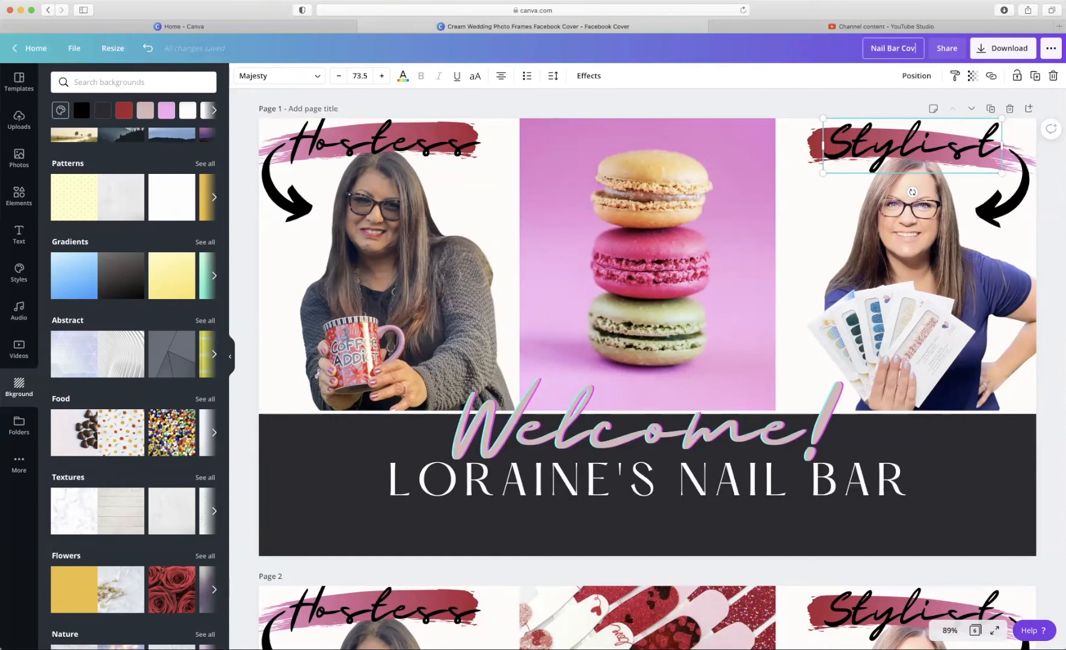
pyautogui.write('er Photo')
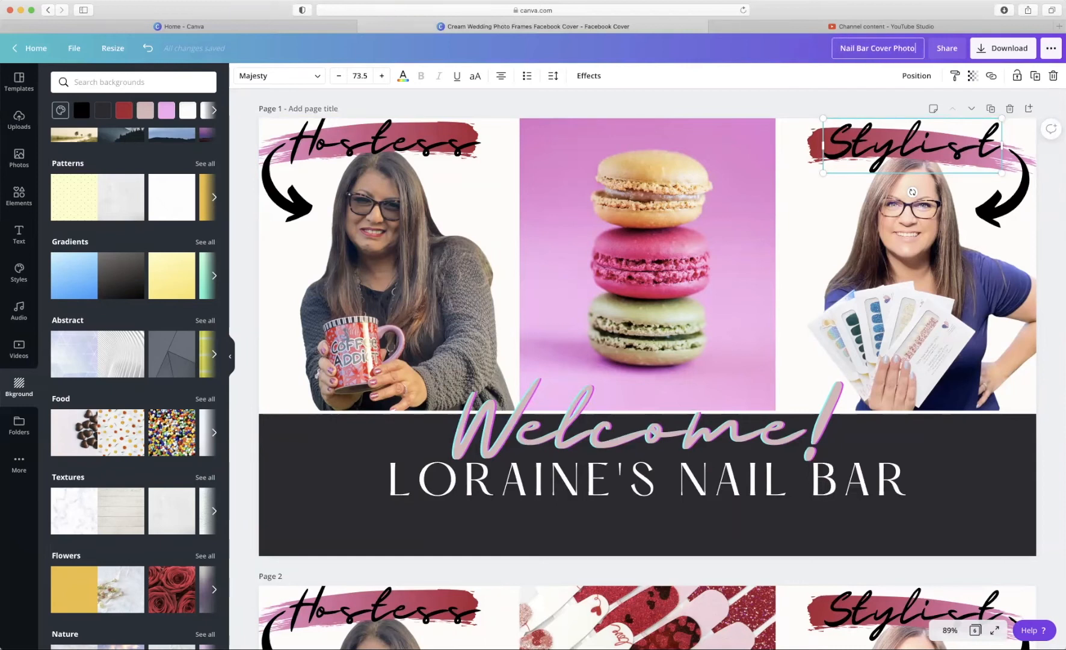
pyautogui.press('Return')
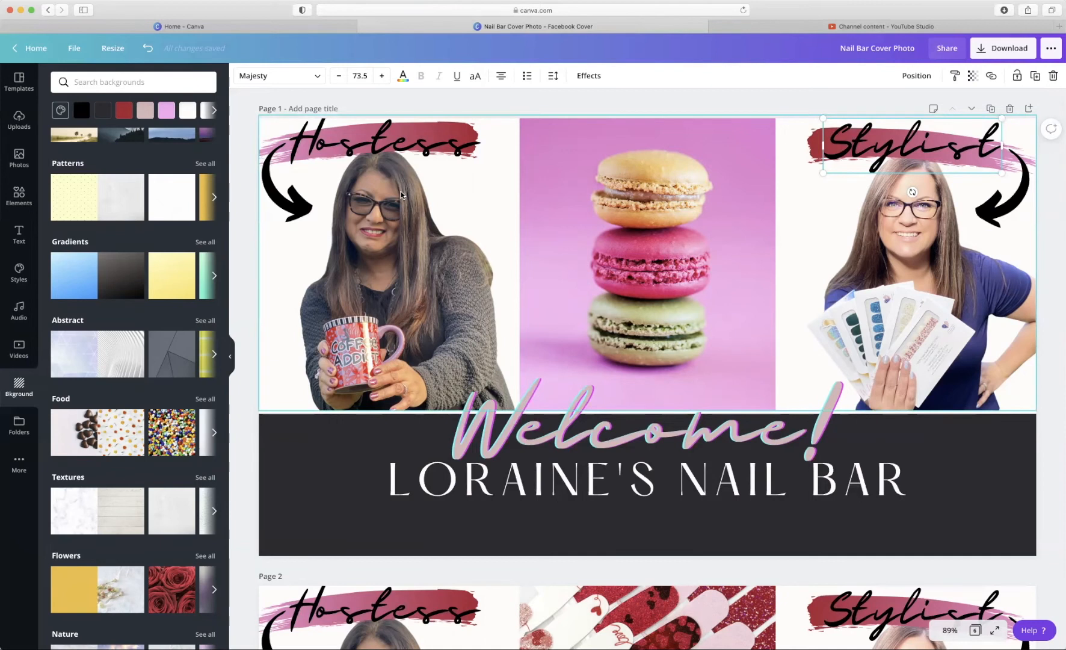
# - From the home page, open the Canva training-series design listed in All your designs
pyautogui.click(292, 28)
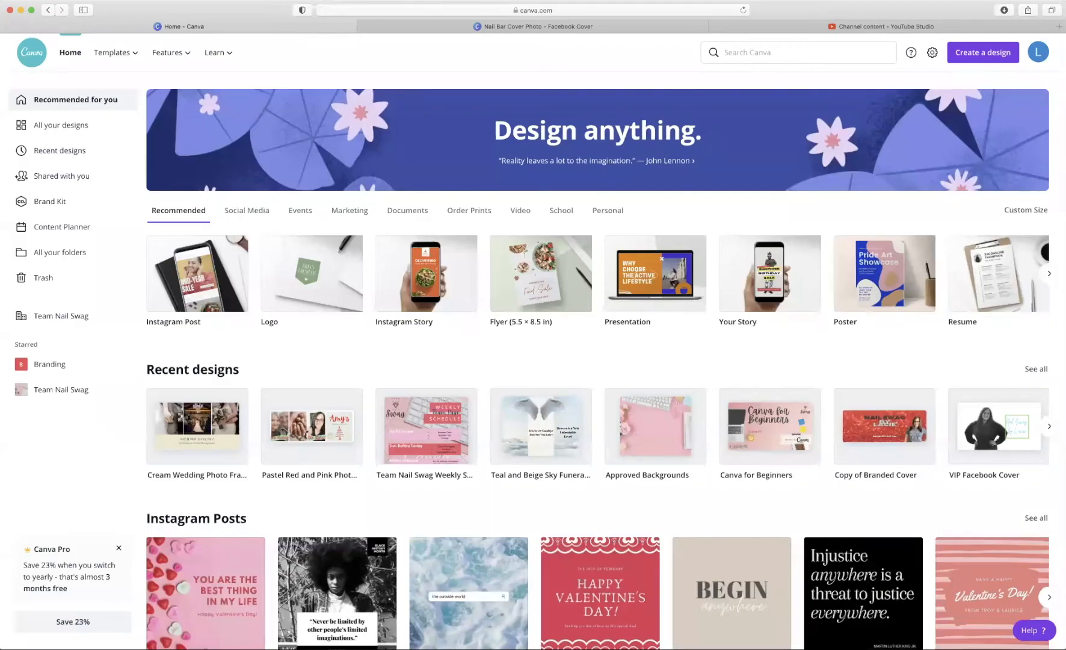
pyautogui.click(65, 127)
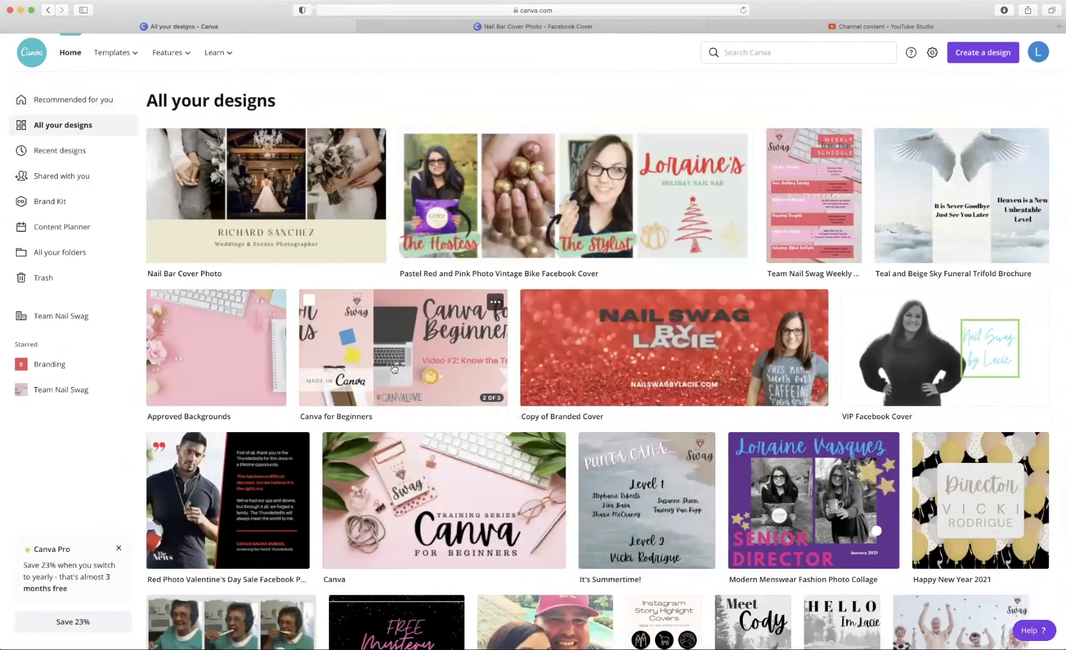
pyautogui.scroll(-2, 517, 446)
pyautogui.scroll(-4, 518, 446)
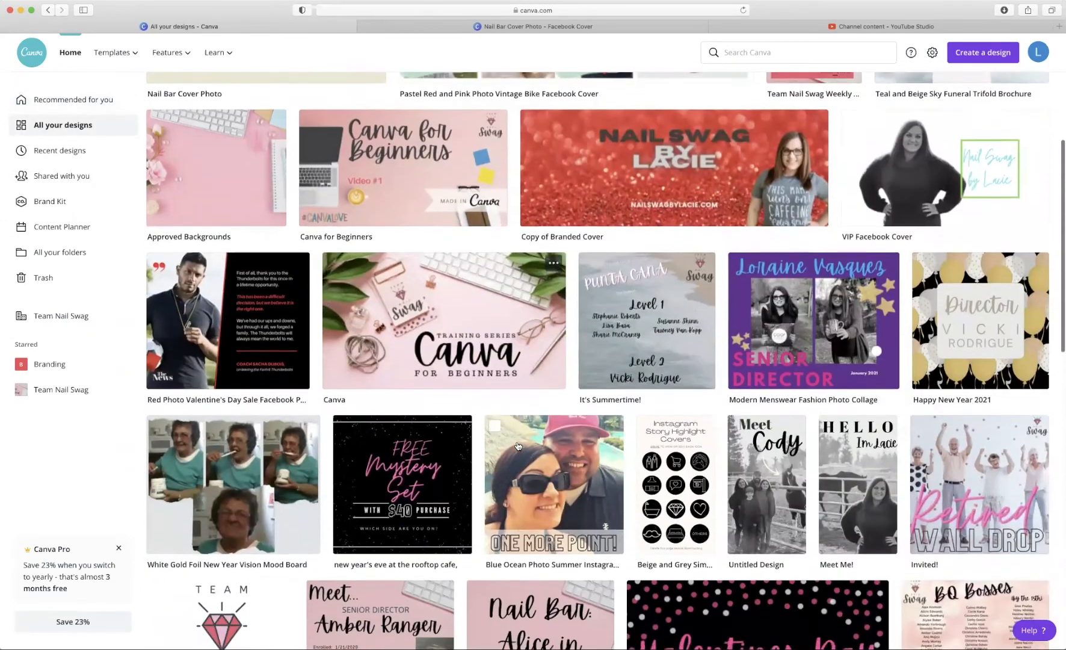
pyautogui.click(475, 354)
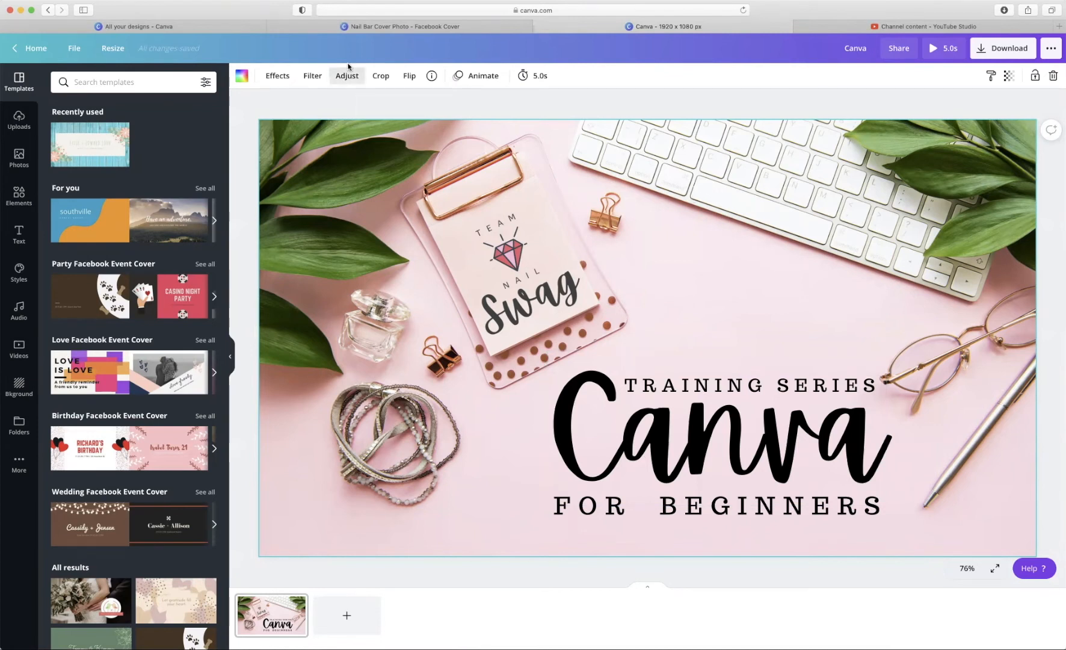
# - Check the Nail Bar cover's dark banner, then return to the All your designs list
pyautogui.click(452, 27)
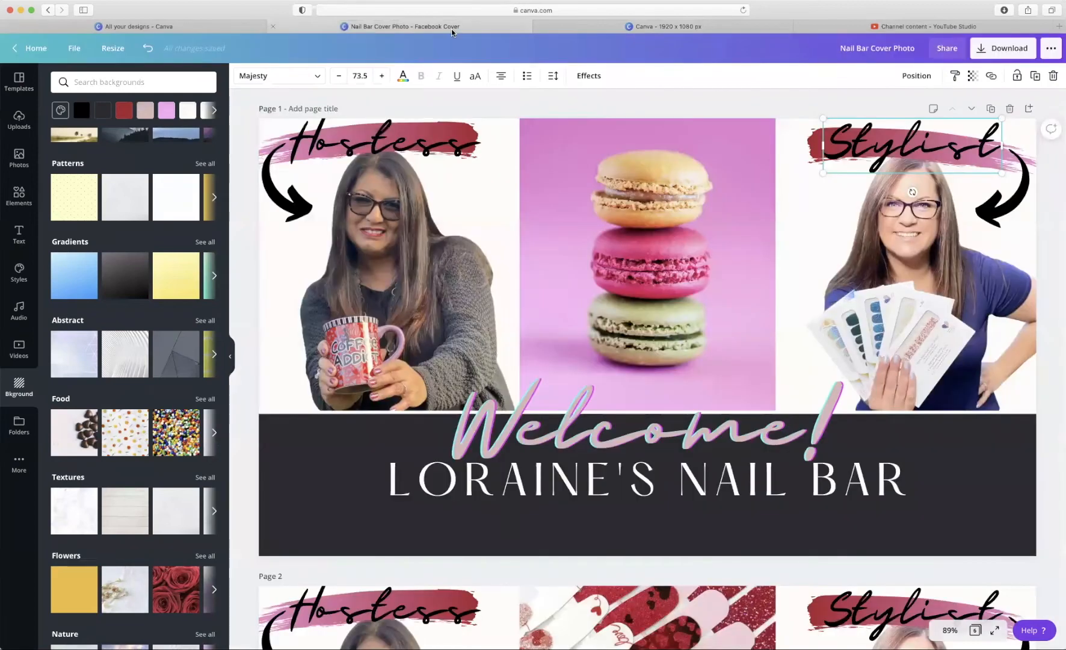
pyautogui.click(312, 489)
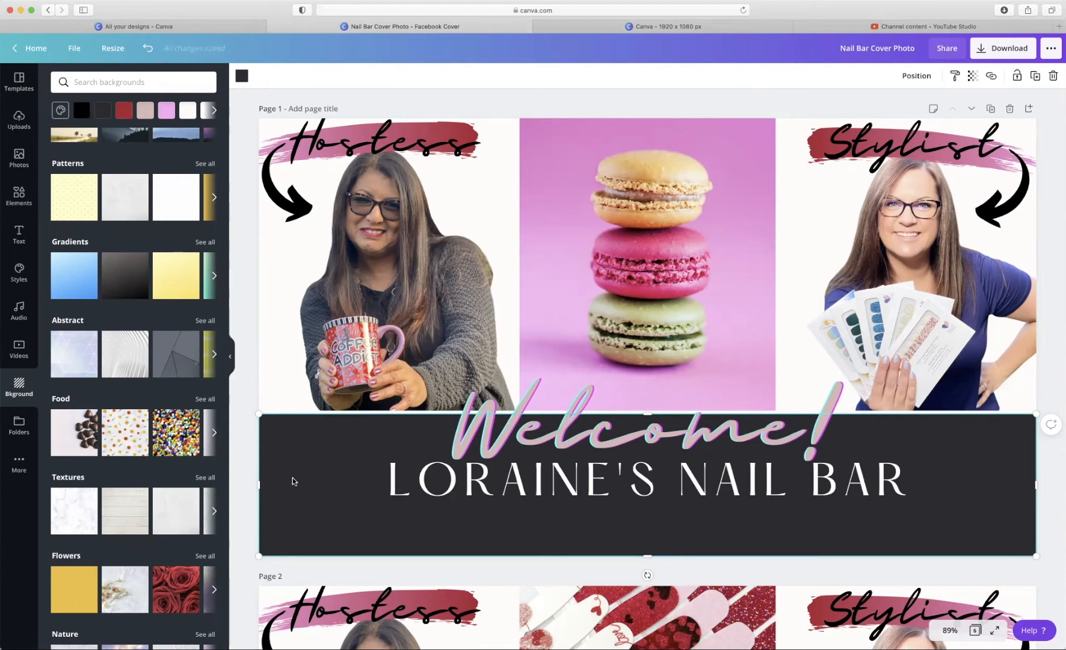
pyautogui.click(114, 26)
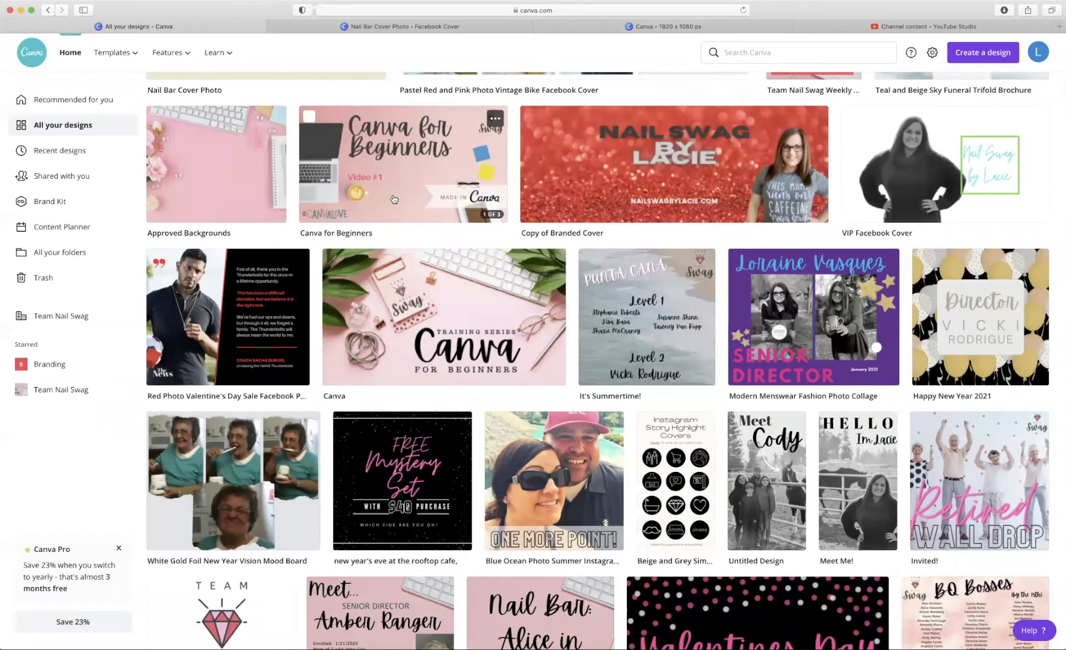
# - Open the Canva for Beginners YouTube thumbnail from All your designs
pyautogui.click(393, 199)
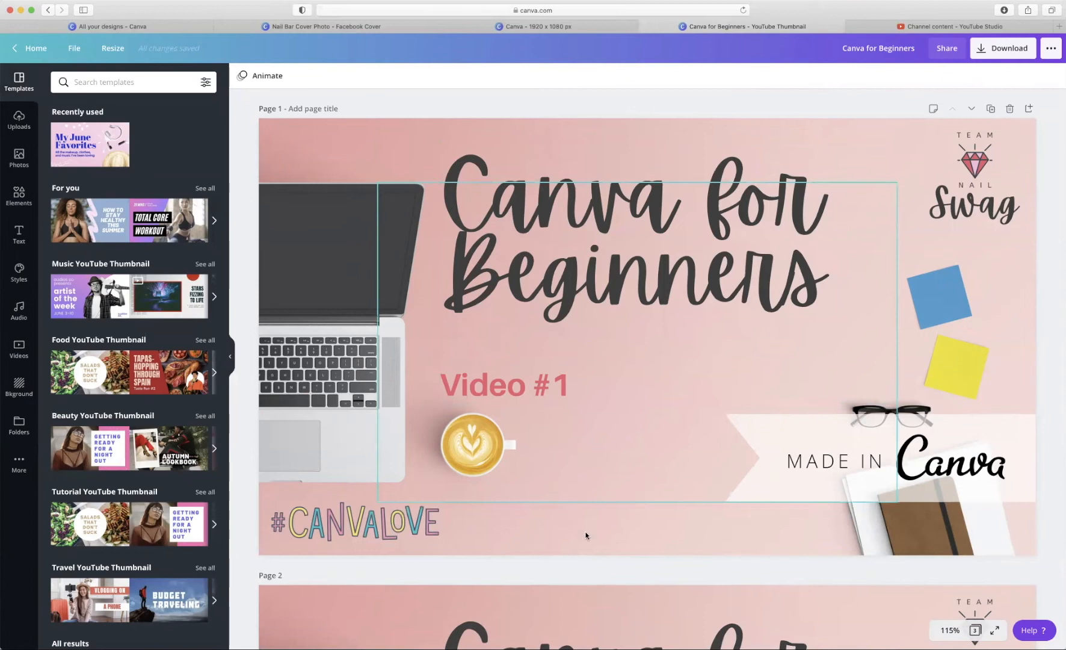
pyautogui.scroll(-1, 588, 539)
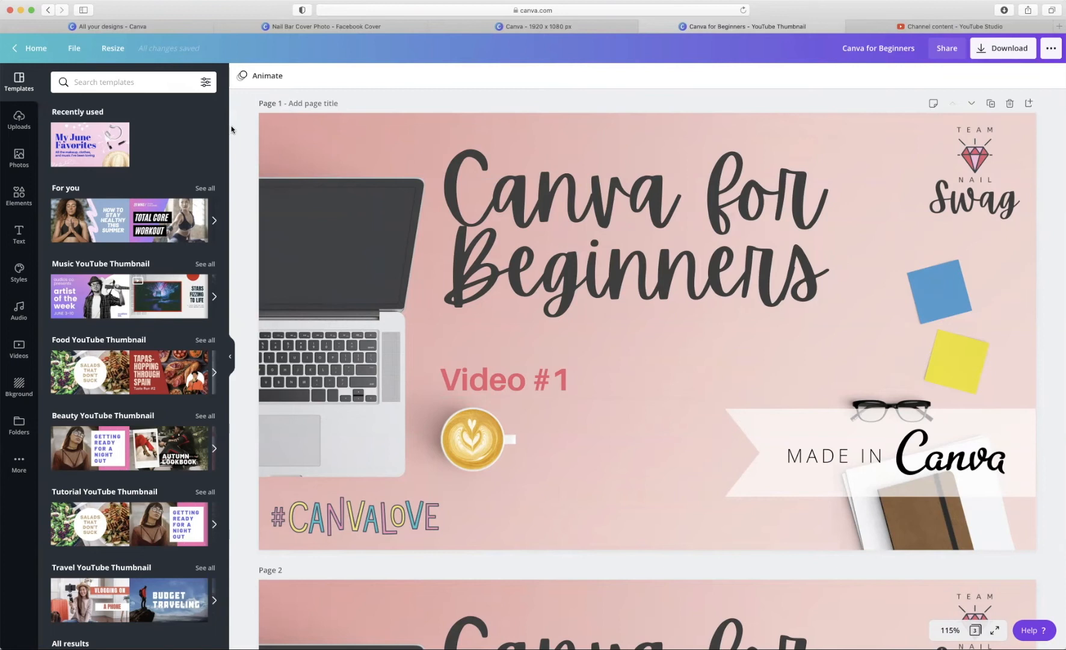
# - Make a Facebook Event Cover resized copy of the thumbnail, found by searching 'cover'
pyautogui.click(118, 54)
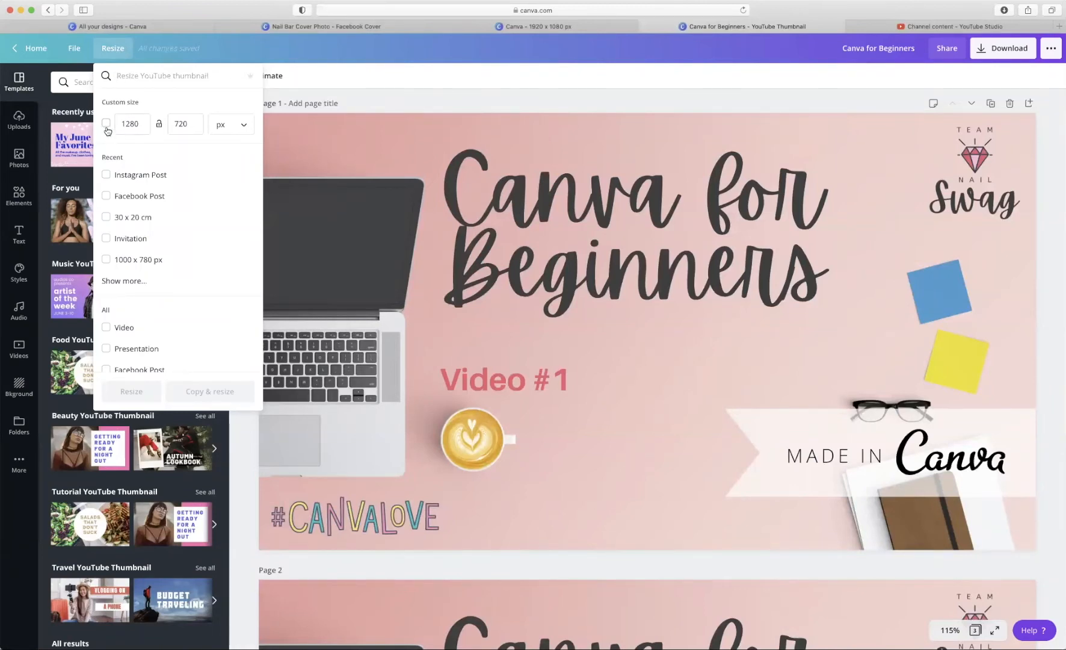
pyautogui.scroll(-2, 139, 214)
pyautogui.scroll(-5, 143, 215)
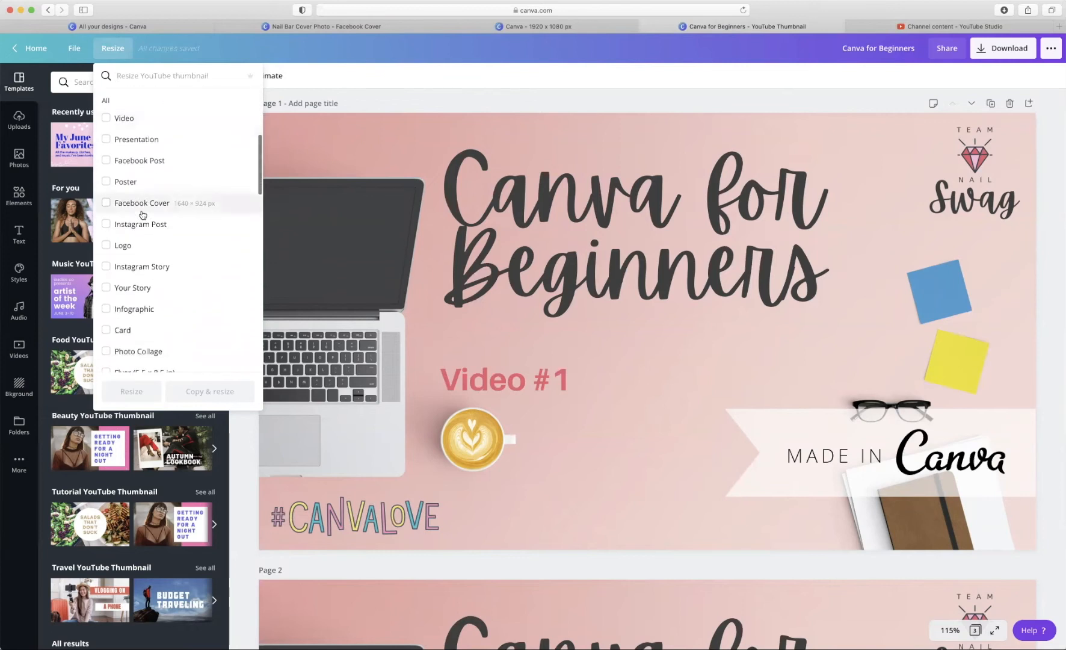
pyautogui.scroll(-1, 142, 215)
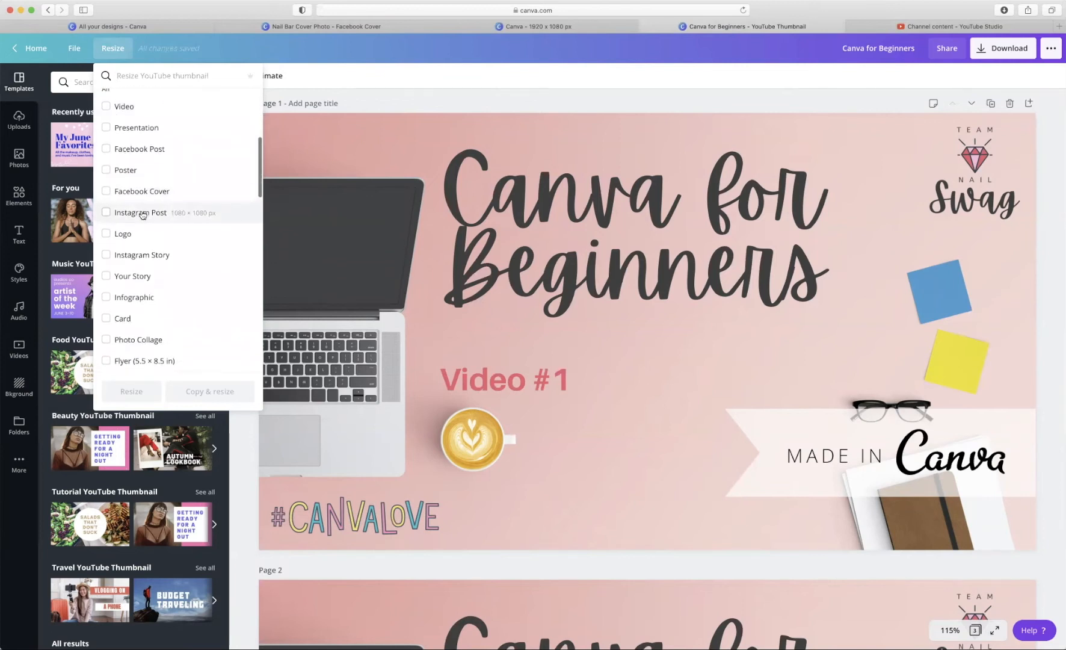
pyautogui.scroll(-3, 143, 215)
pyautogui.write('c')
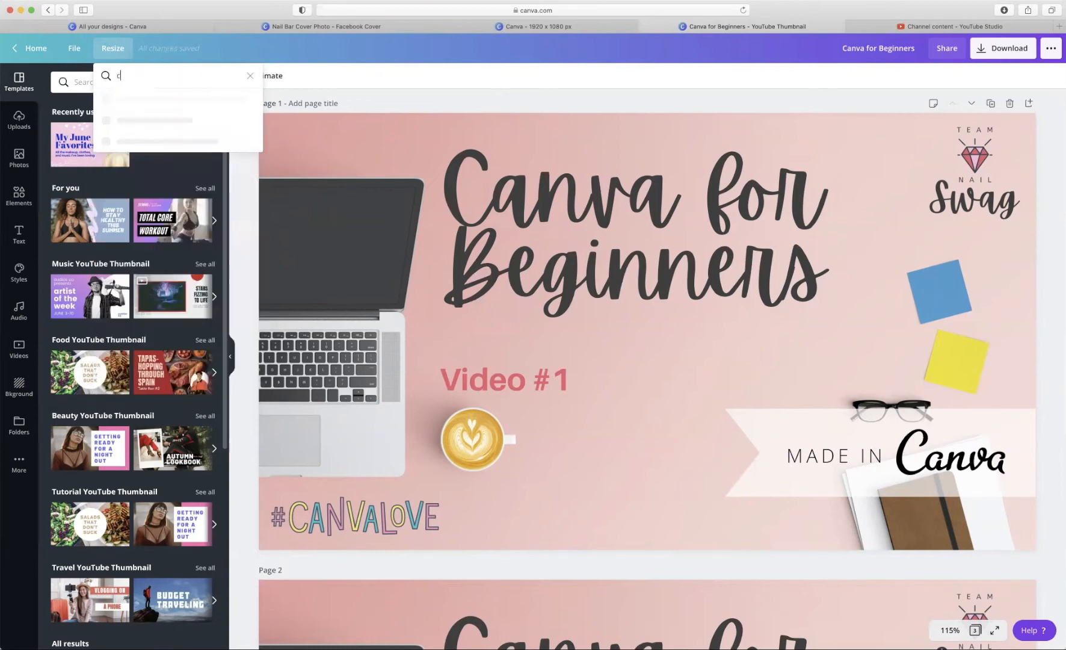
pyautogui.write('over')
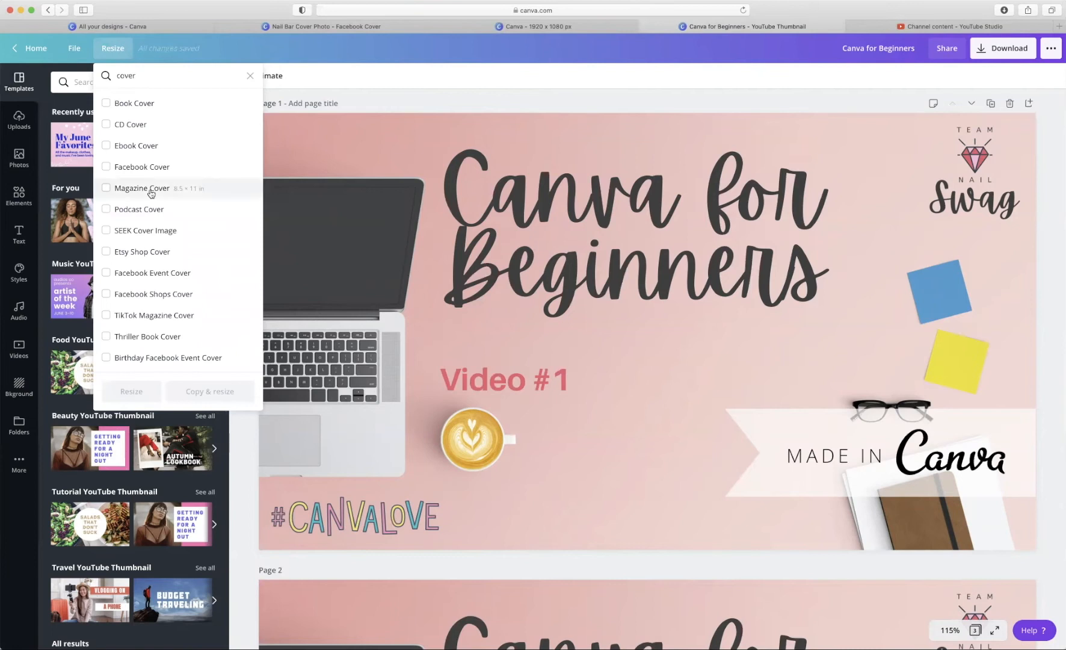
pyautogui.click(131, 278)
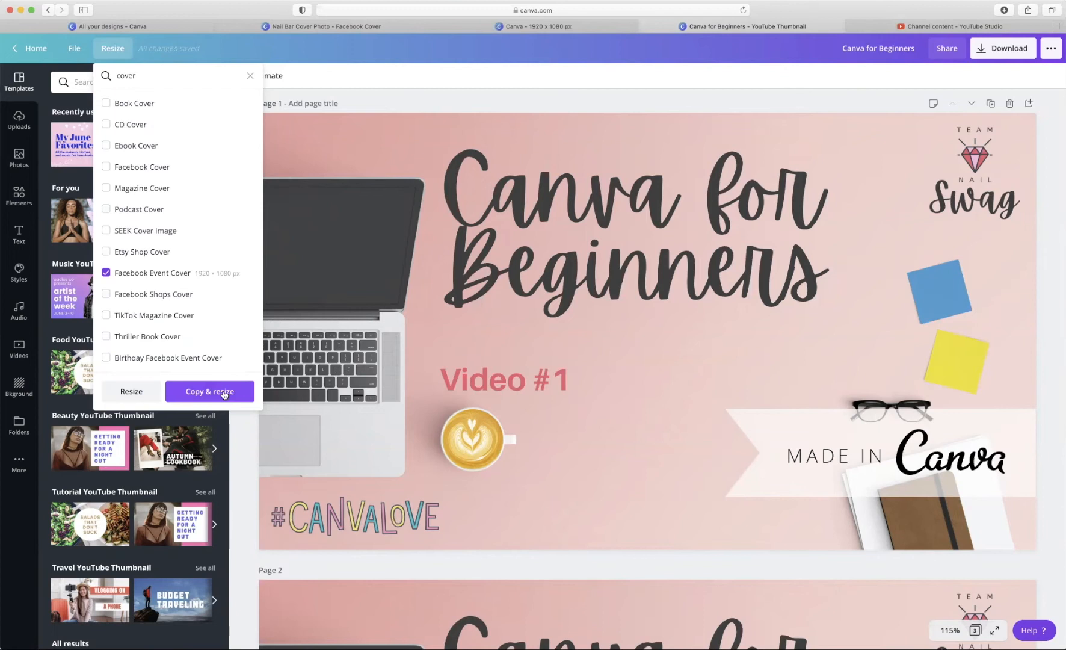
pyautogui.click(224, 392)
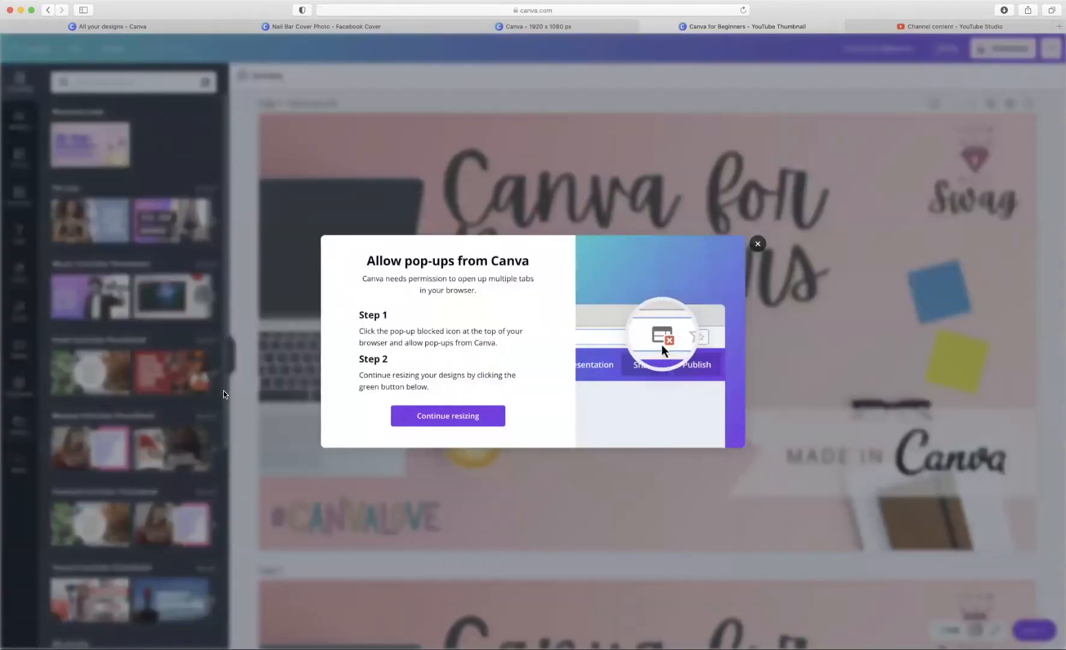
# - Allow the blocked pop-up to open the 1920 × 1080 copy and nudge the MADE IN Canva banner lower
pyautogui.click(732, 11)
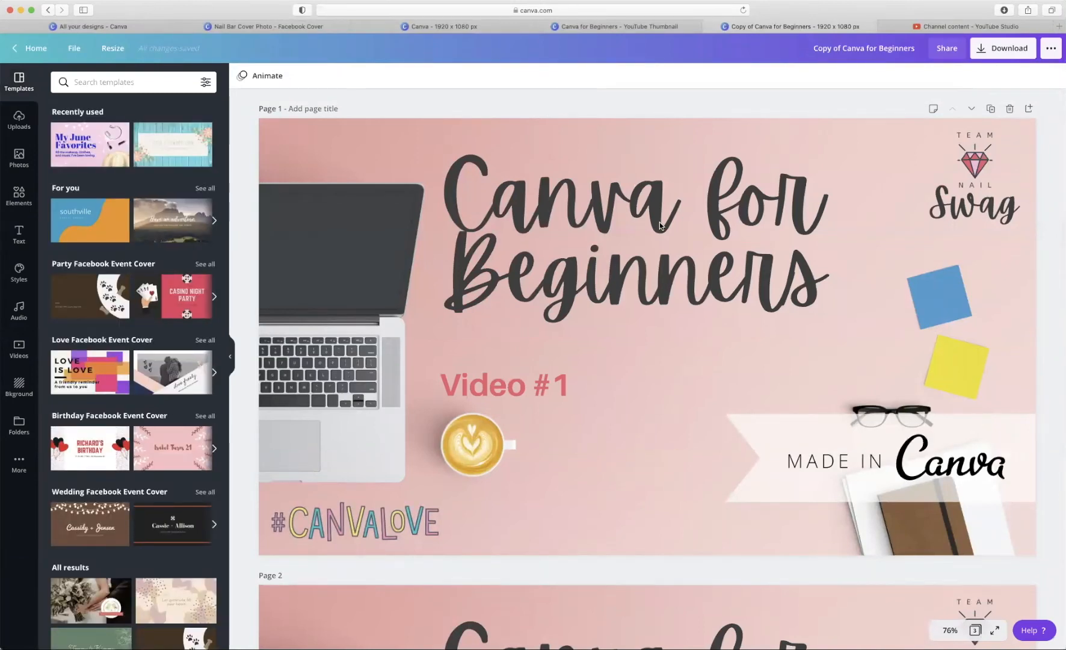
pyautogui.scroll(-1, 659, 226)
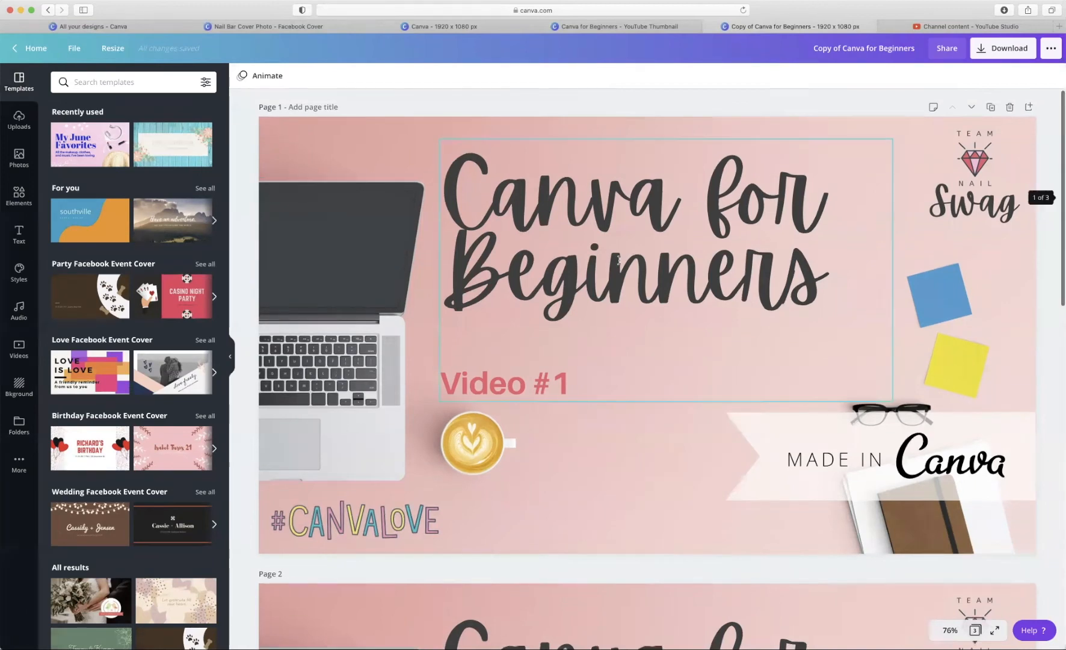
pyautogui.click(786, 496)
pyautogui.moveTo(786, 496); pyautogui.dragTo(787, 501)
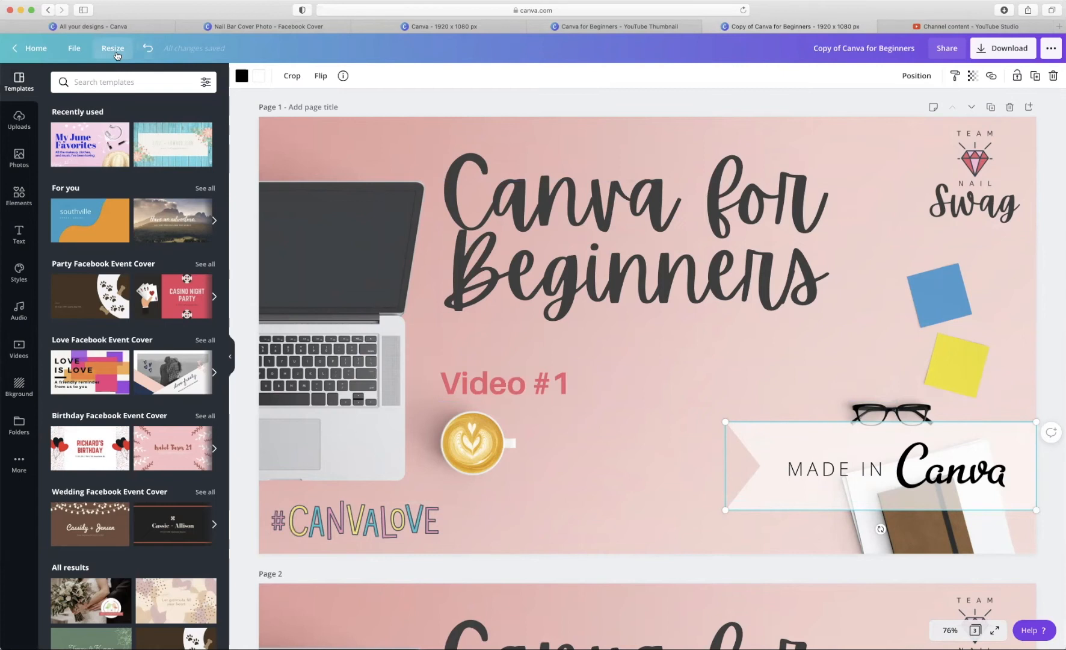
# - Turn on rulers and alignment guides from the design's File menu
pyautogui.click(75, 55)
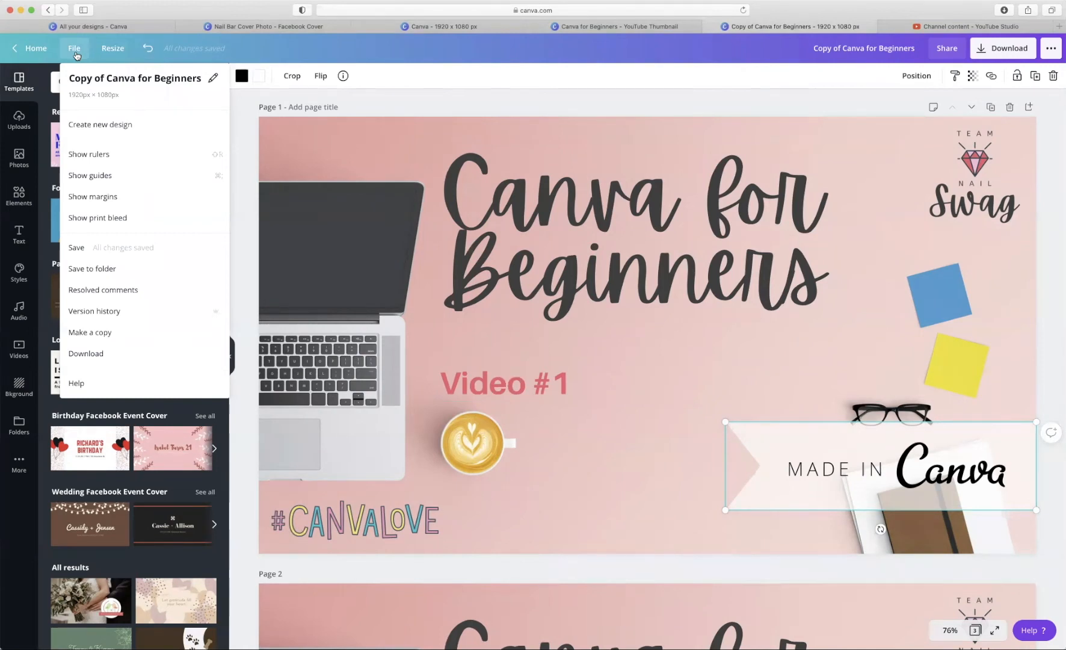
pyautogui.click(213, 79)
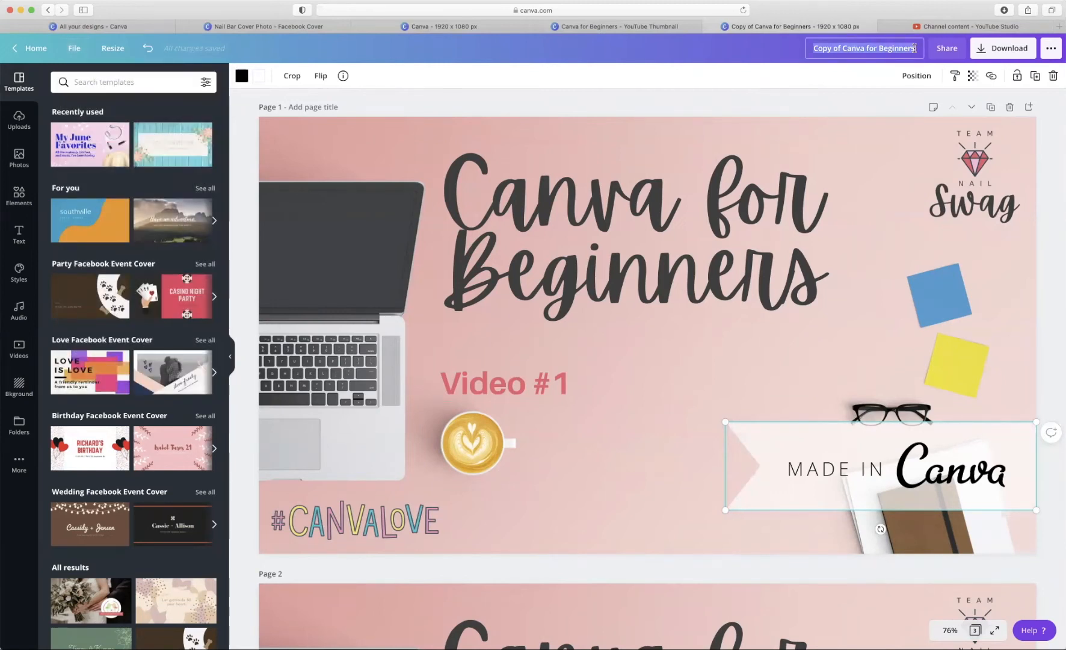
pyautogui.click(72, 51)
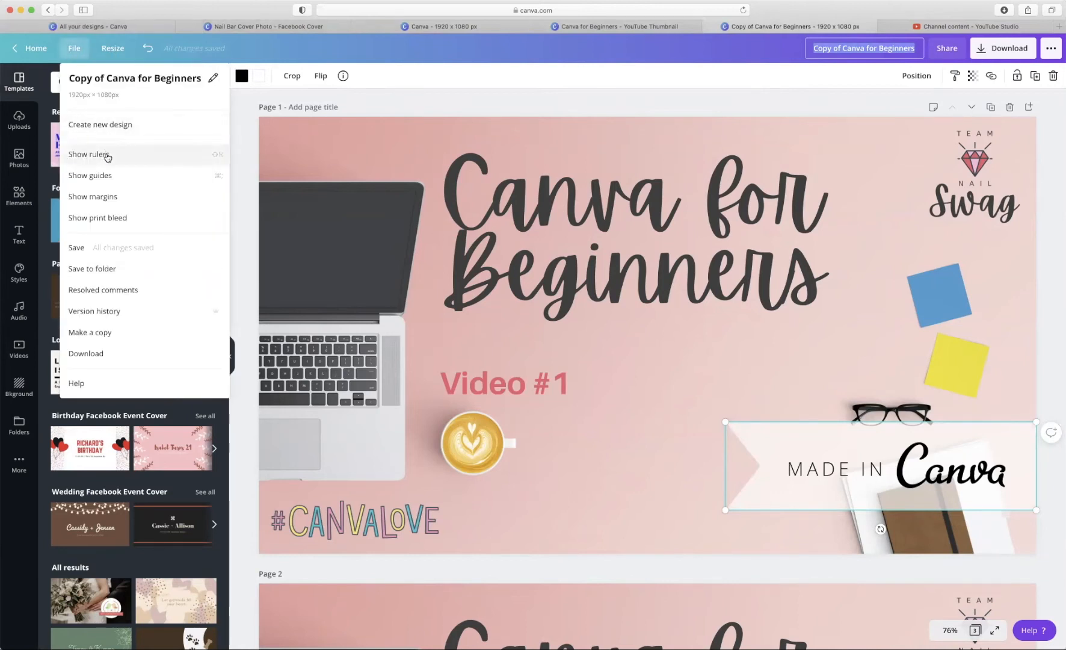
pyautogui.click(106, 156)
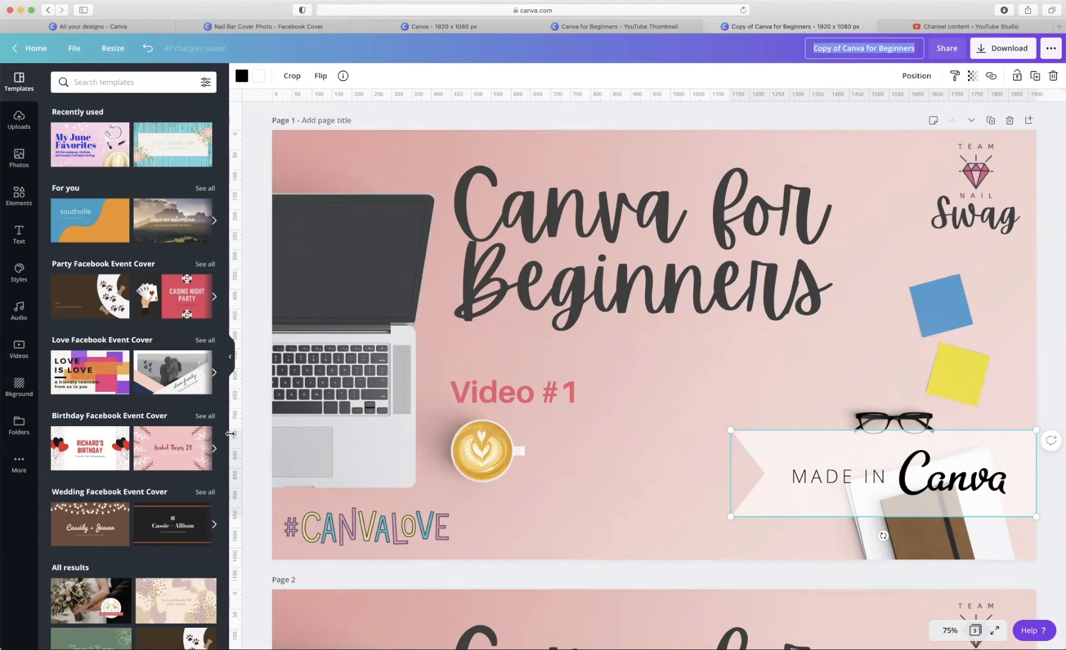
pyautogui.click(67, 55)
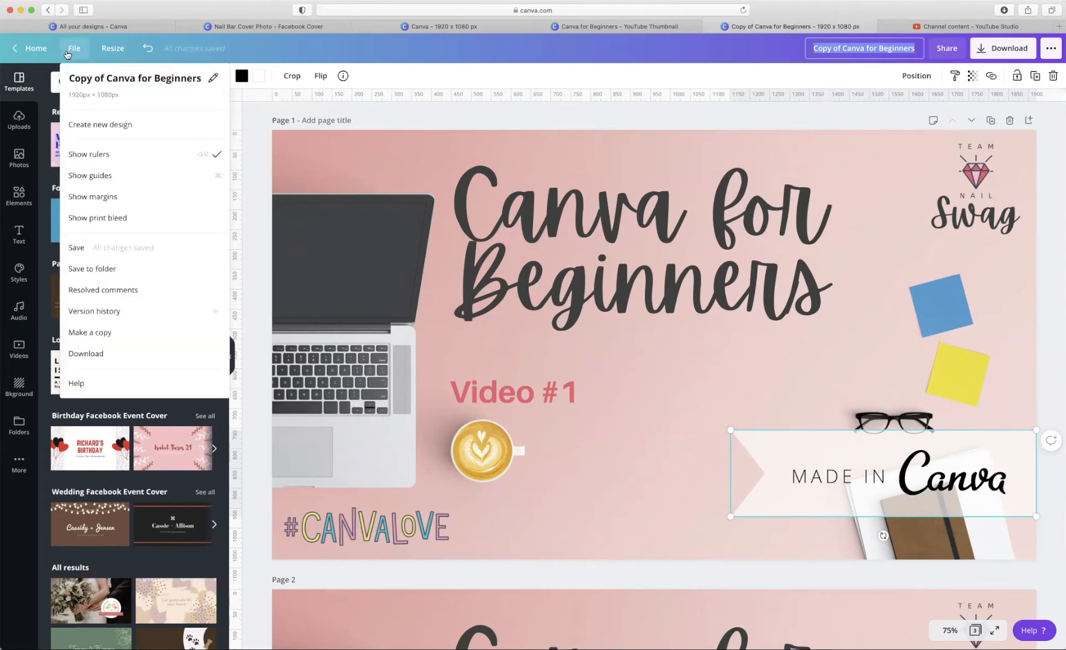
pyautogui.click(121, 180)
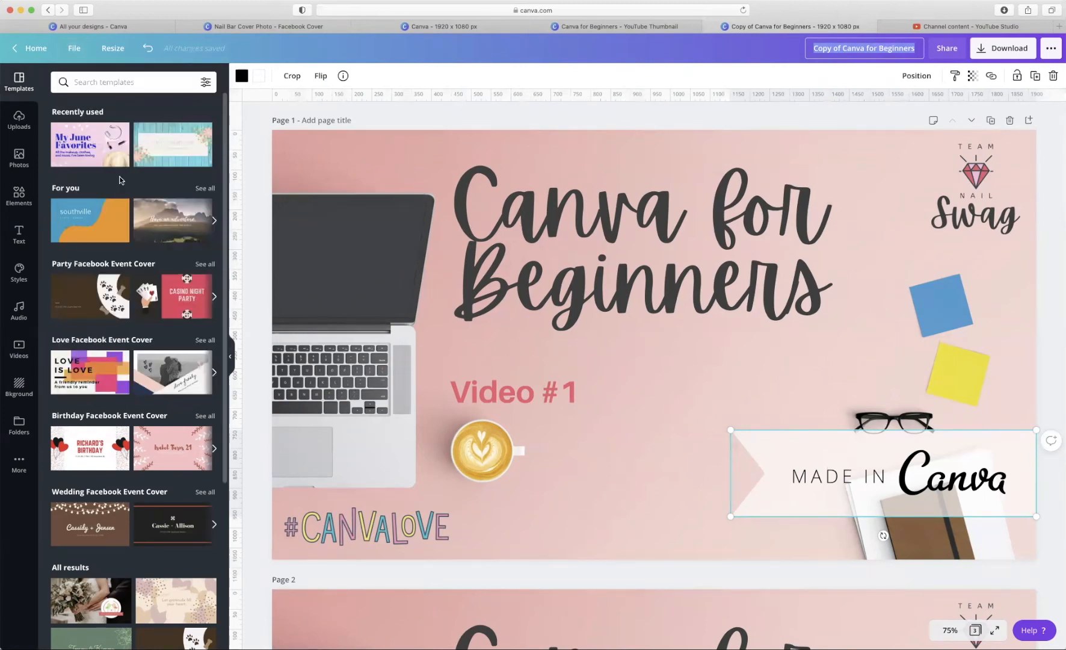
# - Shift the Canva for Beginners title group slightly and bring up the file options again
pyautogui.click(74, 49)
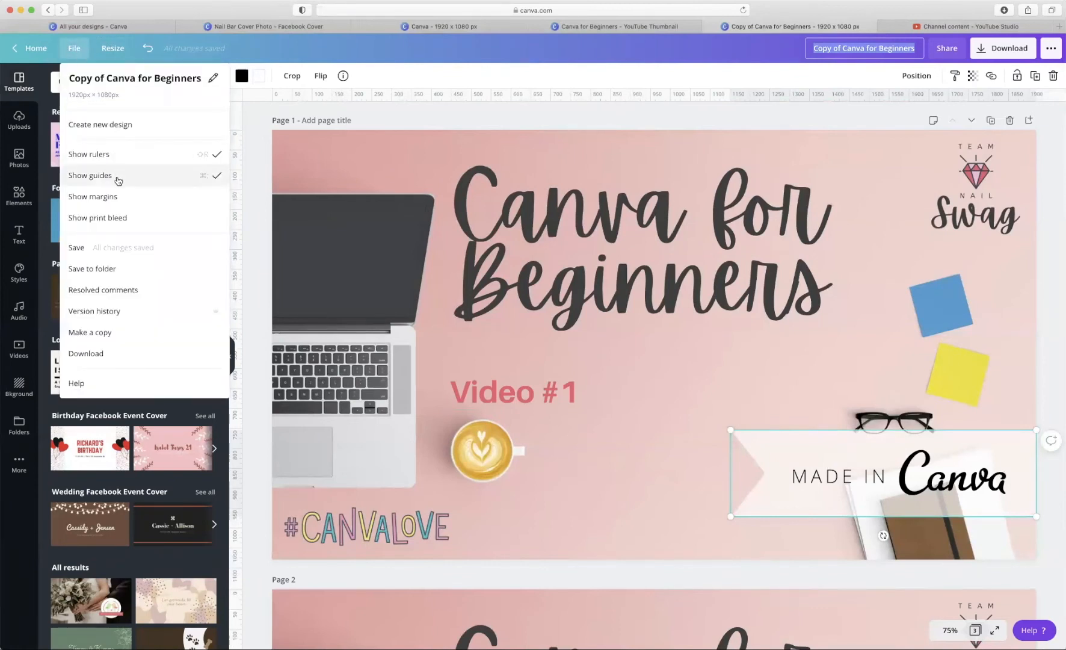
pyautogui.click(587, 238)
pyautogui.moveTo(587, 238)
pyautogui.mouseDown()
pyautogui.moveTo(558, 247)
pyautogui.moveTo(712, 246)
pyautogui.moveTo(588, 254)
pyautogui.moveTo(588, 235)
pyautogui.mouseUp()
pyautogui.click(71, 49)
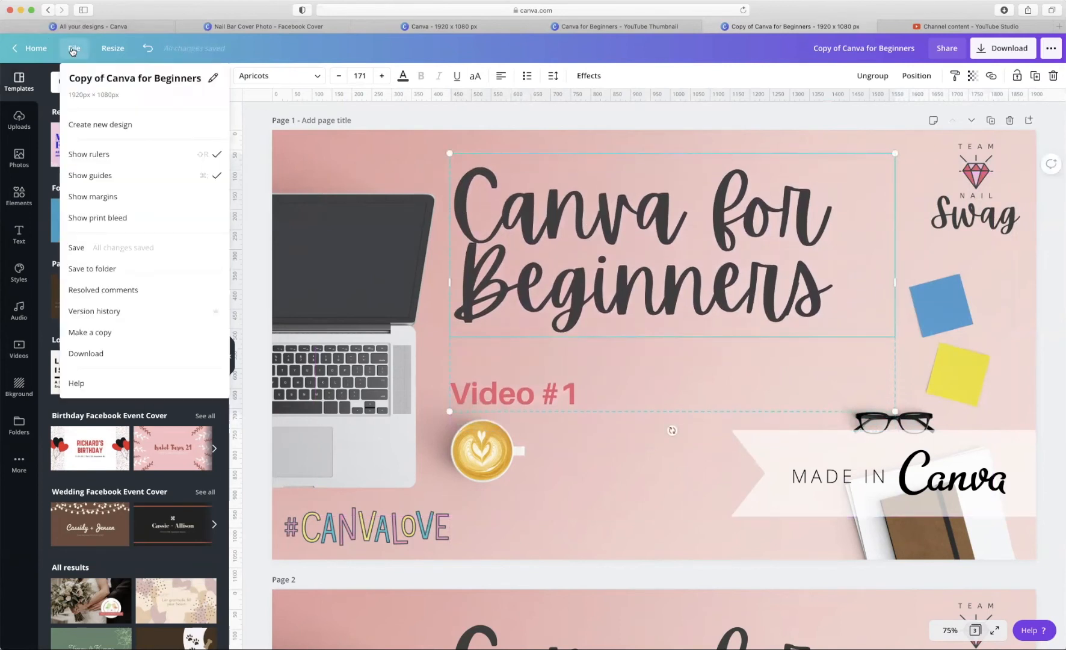
# - Save the copy into the Team Nail Swag folder and view its version history
pyautogui.click(203, 271)
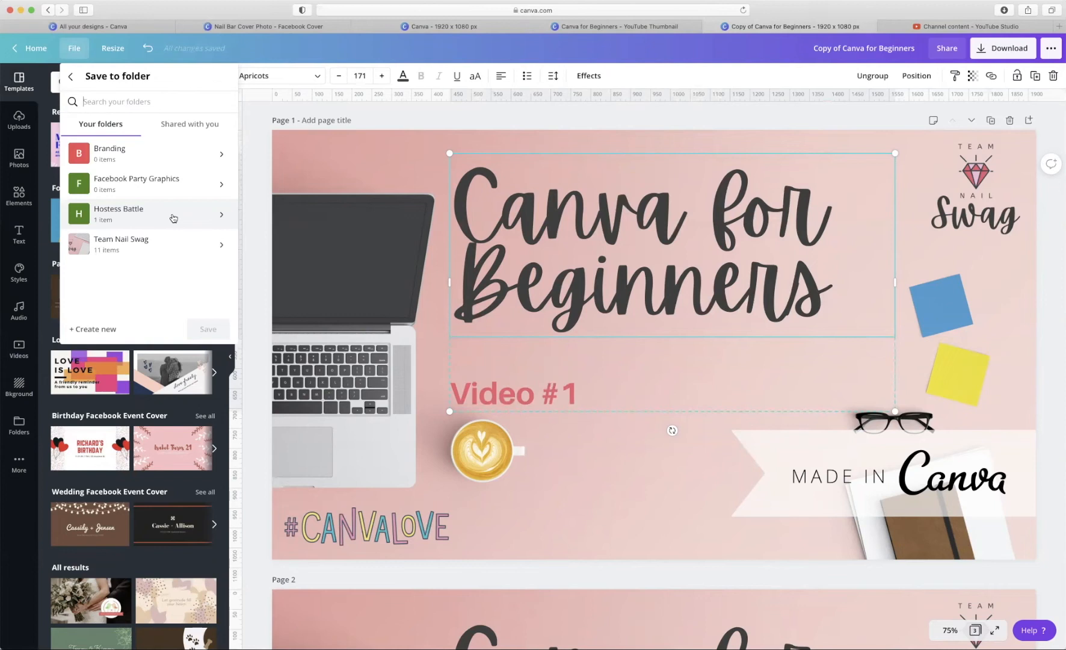
pyautogui.click(158, 248)
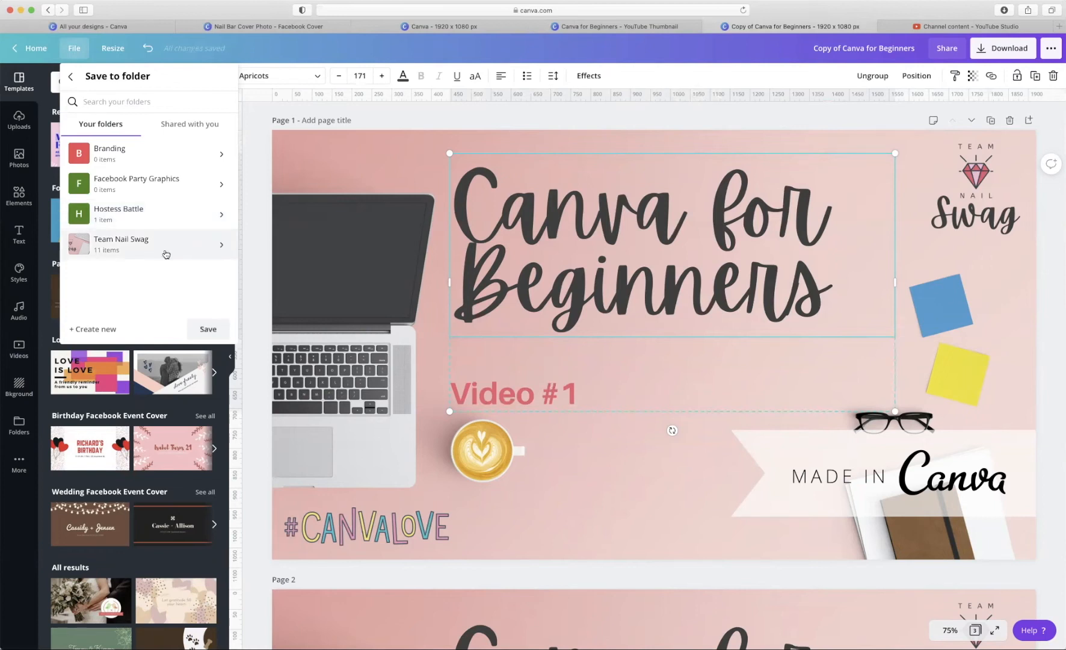
pyautogui.click(211, 328)
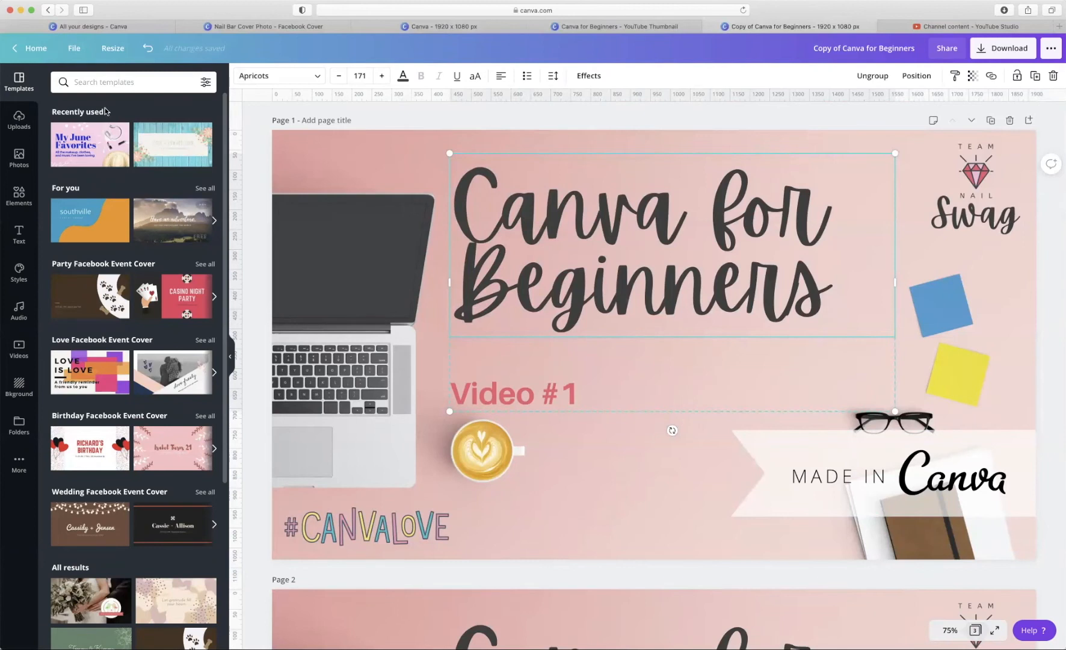
pyautogui.click(75, 51)
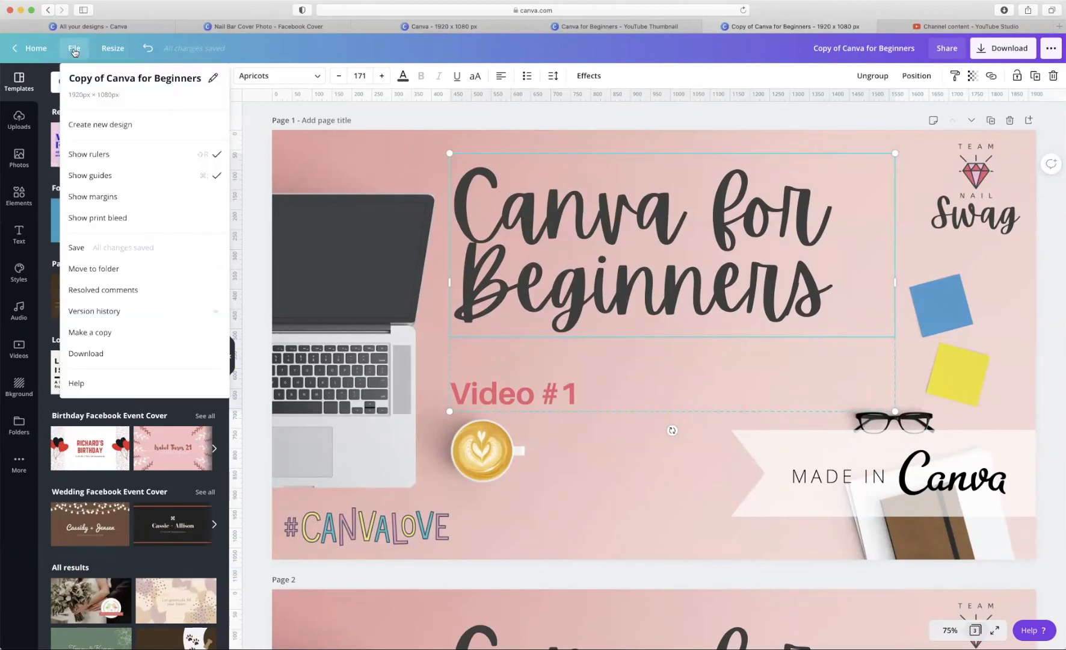
pyautogui.click(125, 315)
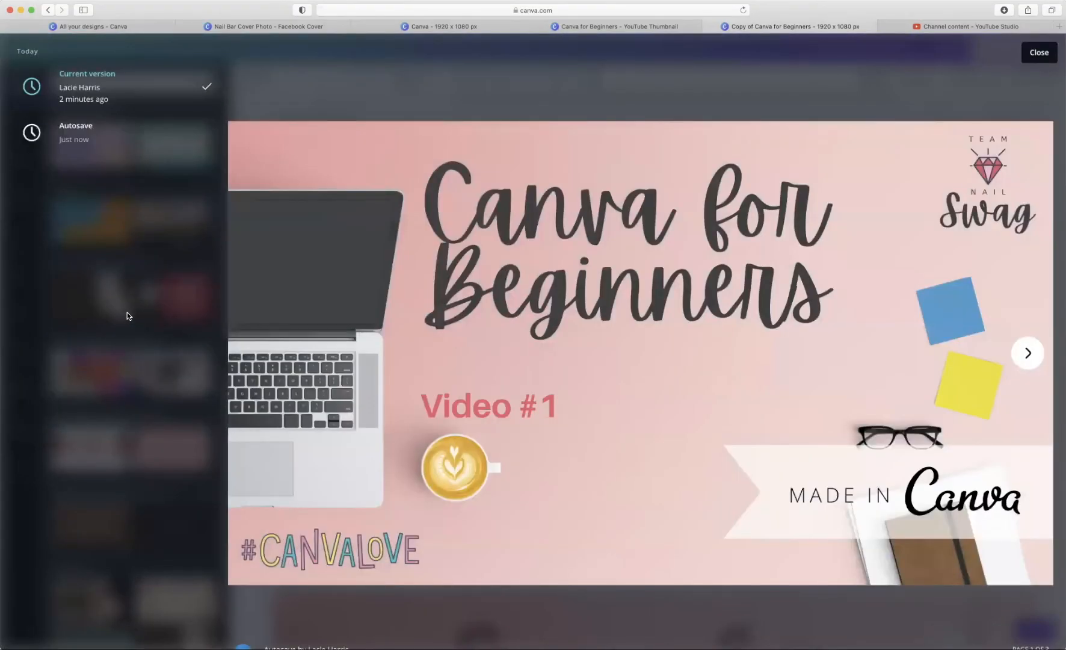
# - Close the open version history, dismiss the pop-ups notice, and switch to the Nail Bar Cover Photo design
pyautogui.click(1039, 53)
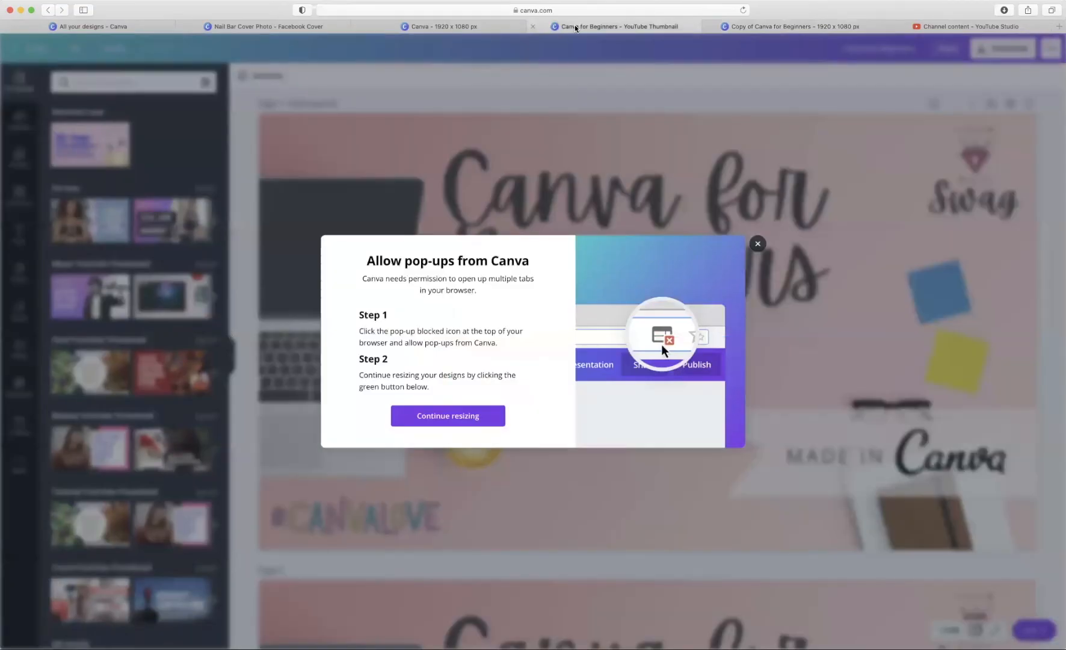
pyautogui.click(758, 243)
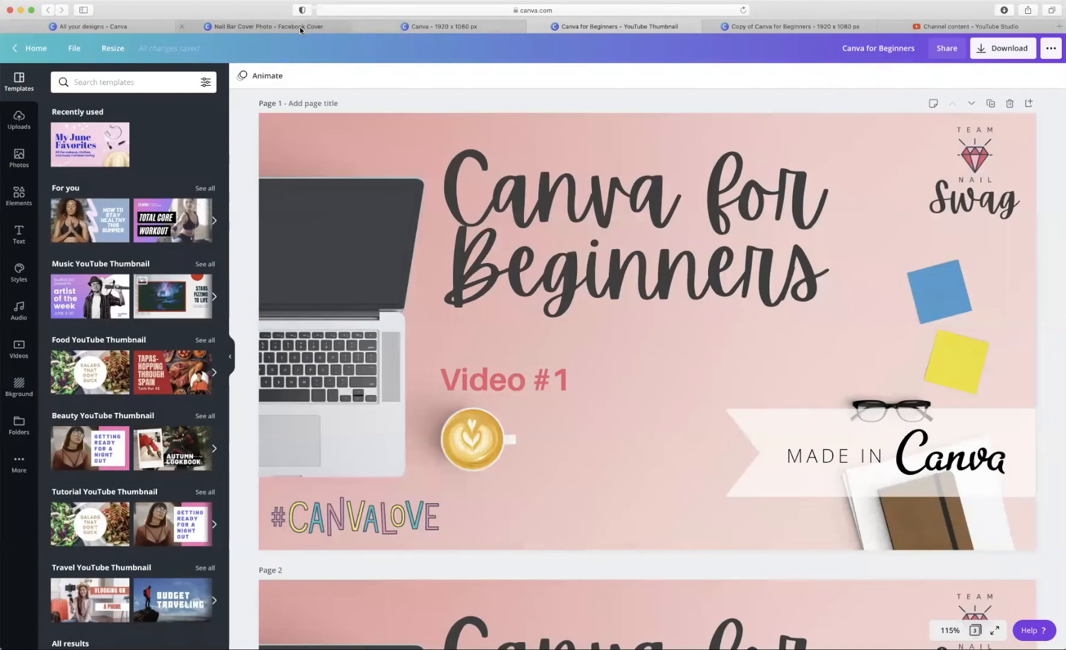
pyautogui.click(299, 26)
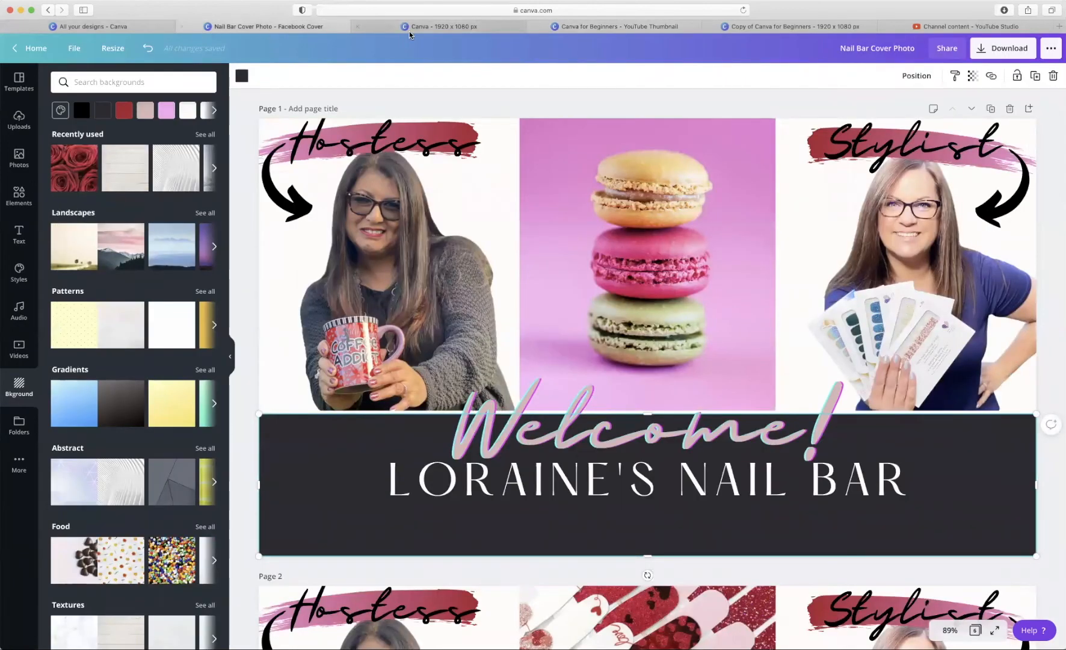
# - Preview the cover's Autosave version, then return to Current version and close without restoring
pyautogui.click(71, 52)
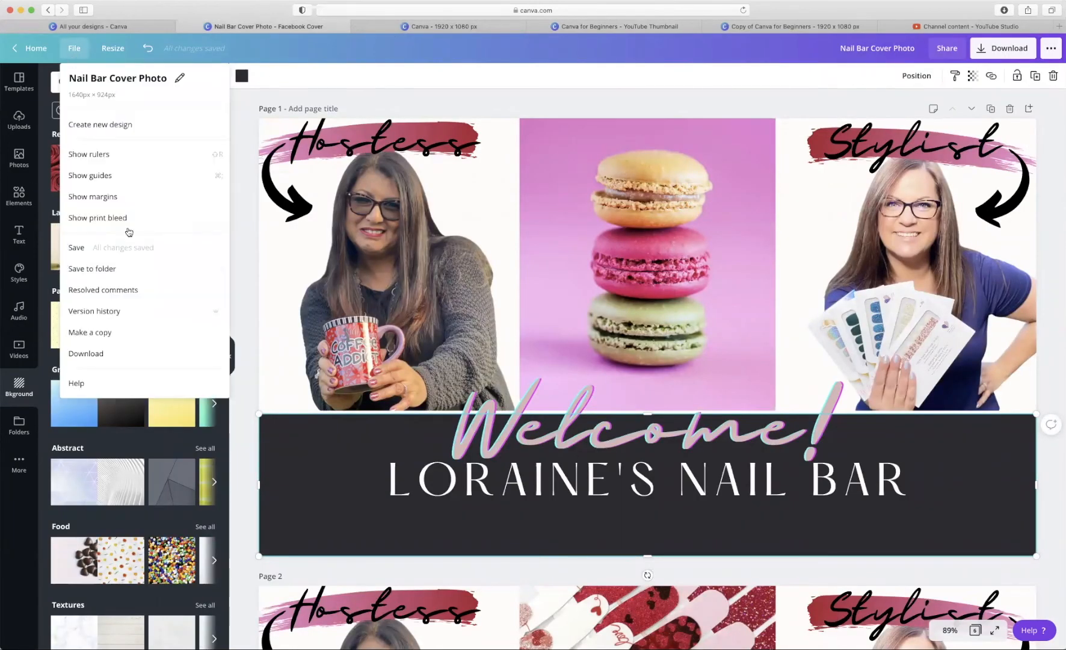
pyautogui.click(105, 312)
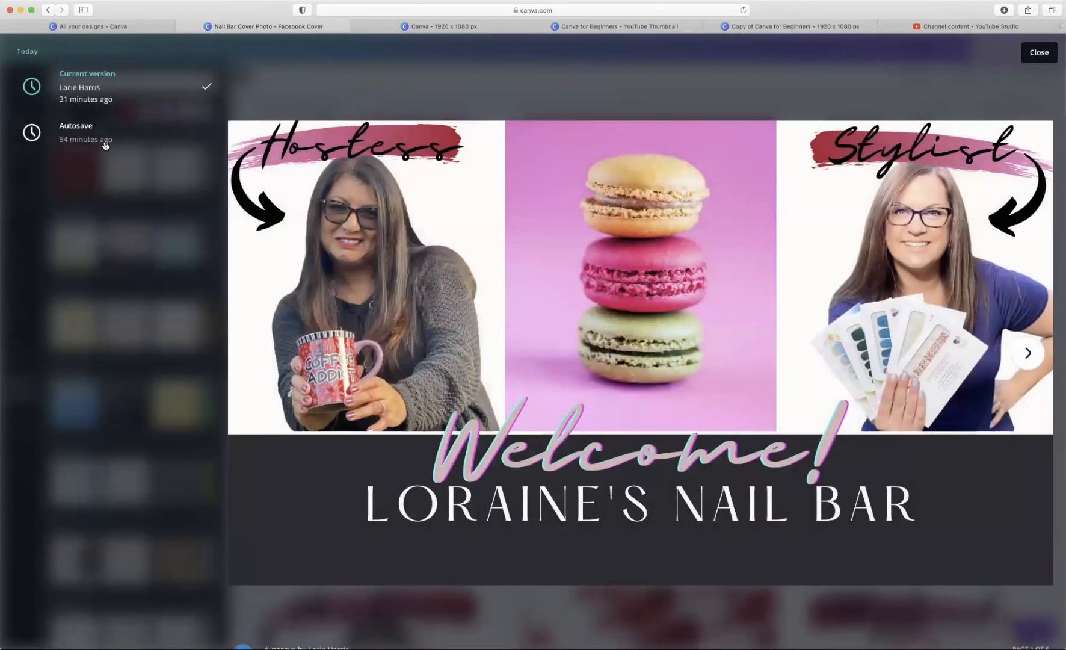
pyautogui.click(105, 146)
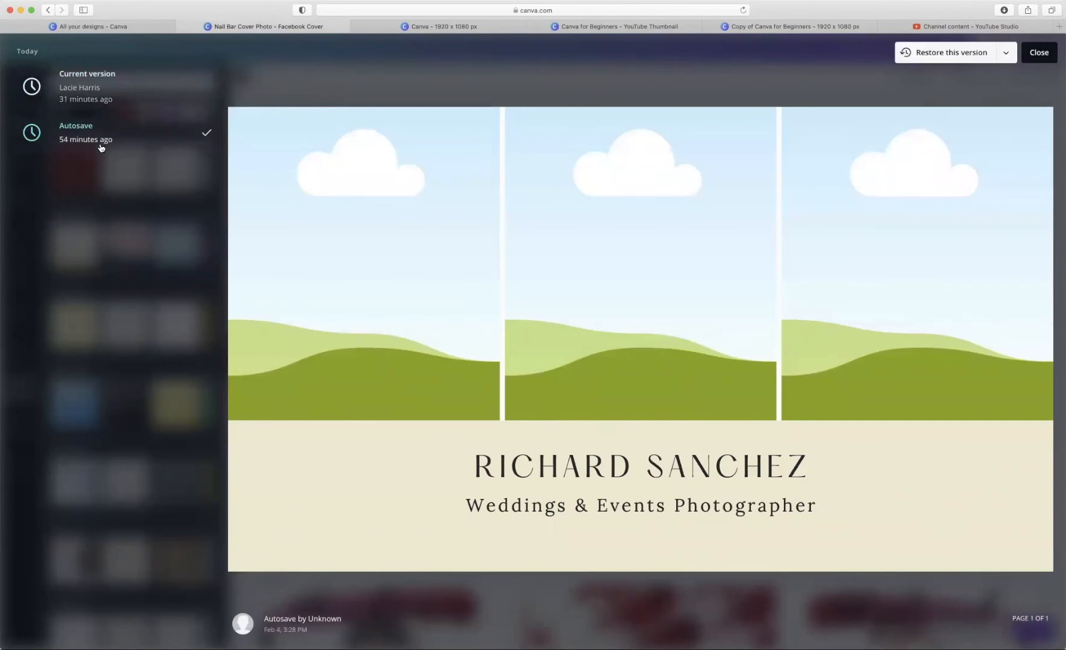
pyautogui.click(100, 101)
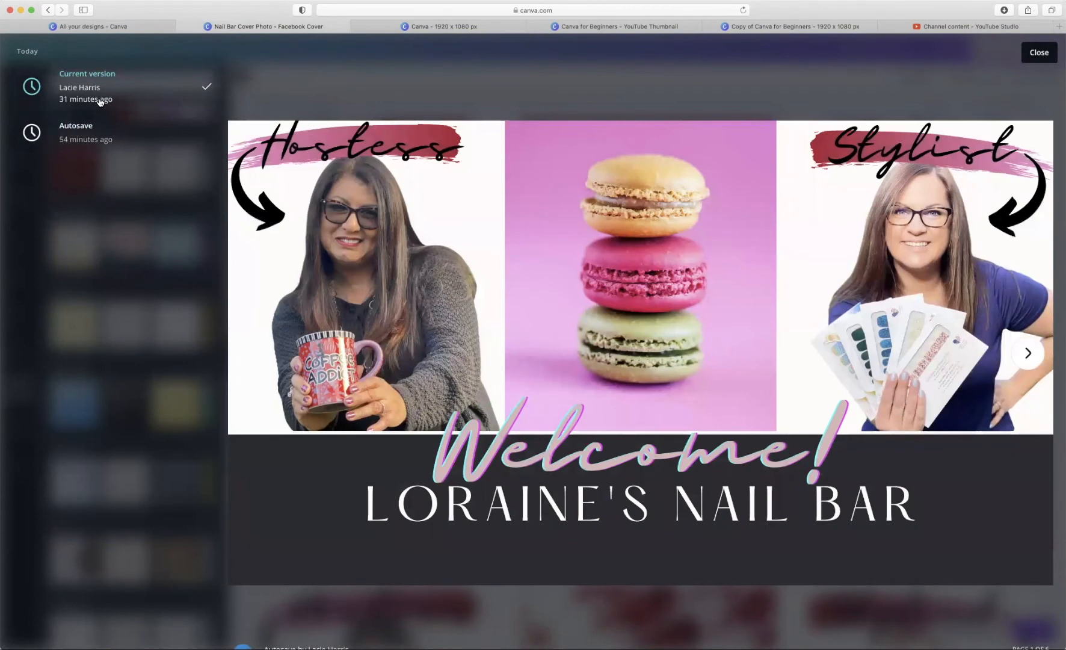
pyautogui.click(1040, 57)
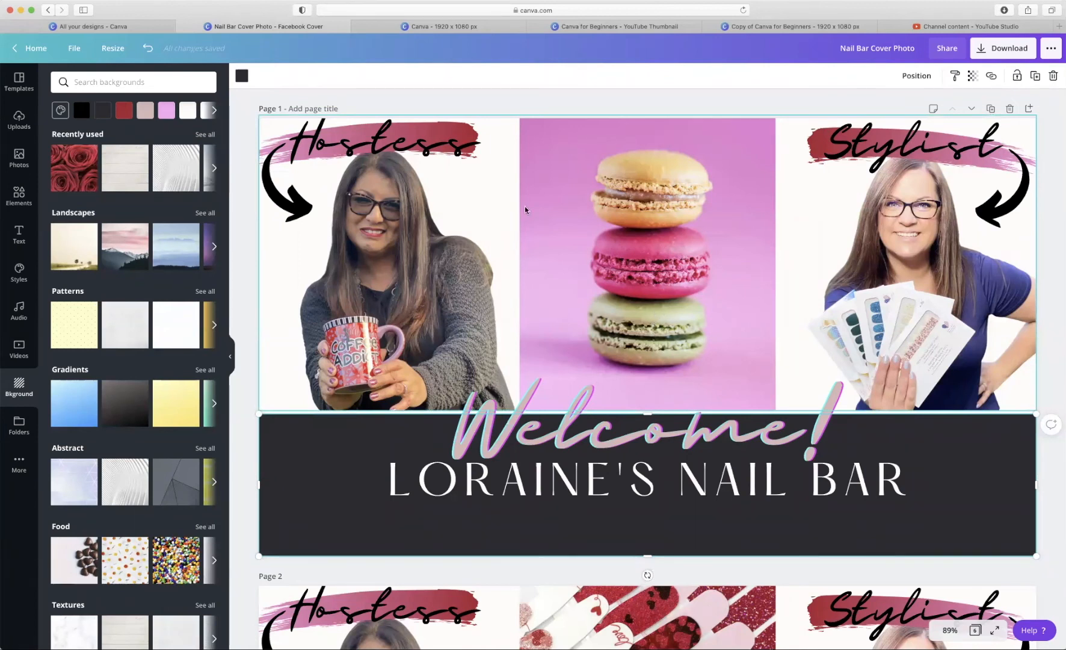
# - Switch the cover's share link from view-only to 'use as template' and copy that link
pyautogui.click(949, 55)
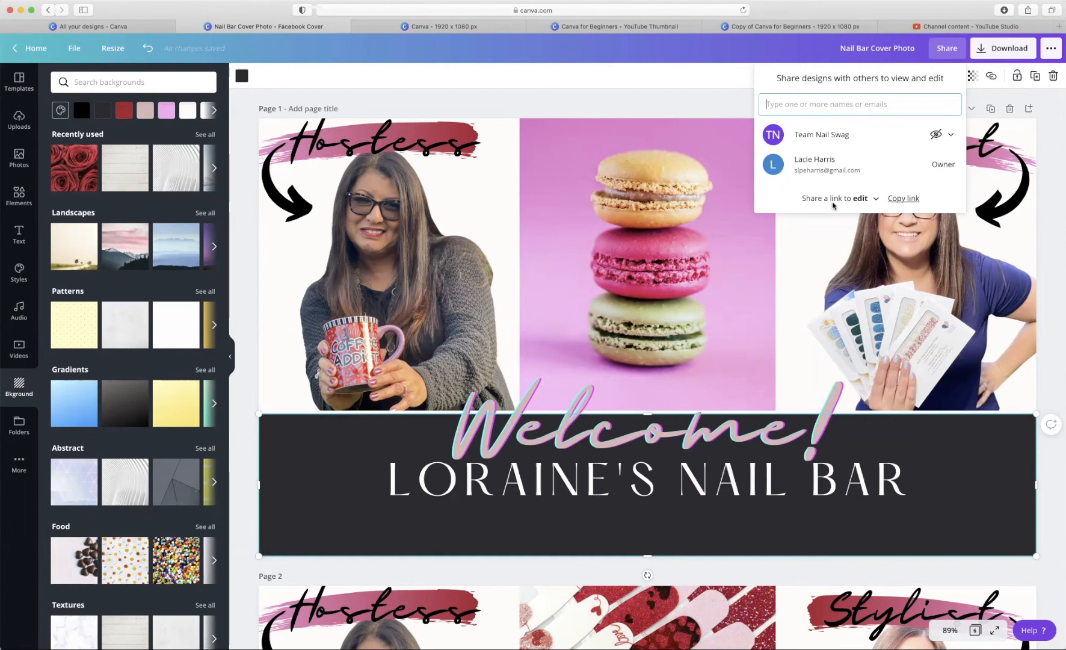
pyautogui.click(876, 199)
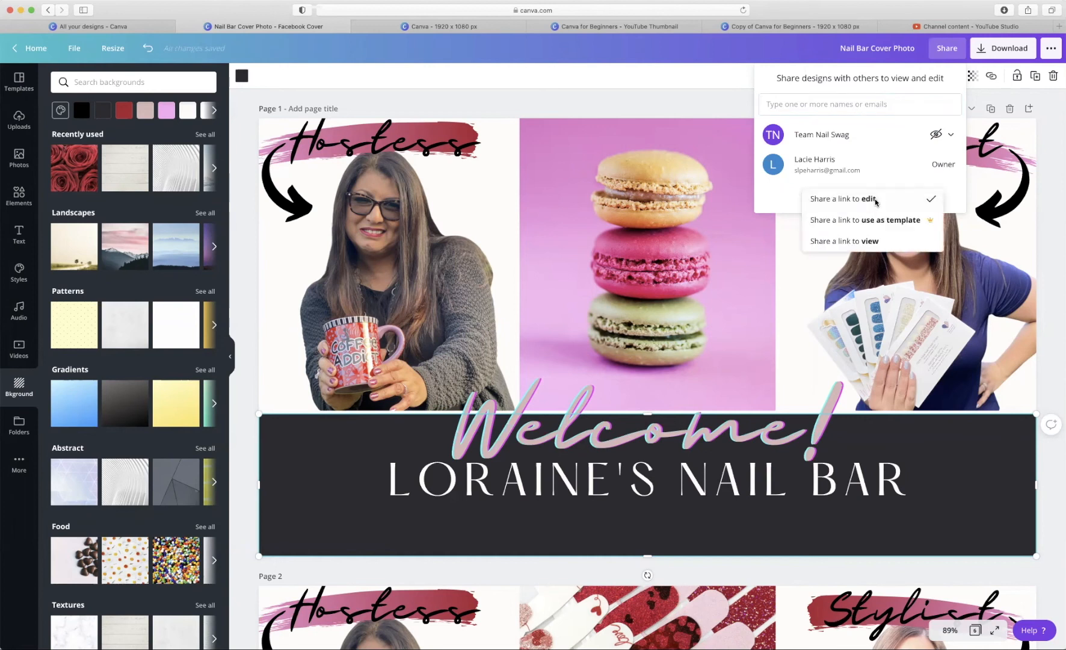
pyautogui.click(871, 243)
pyautogui.click(876, 200)
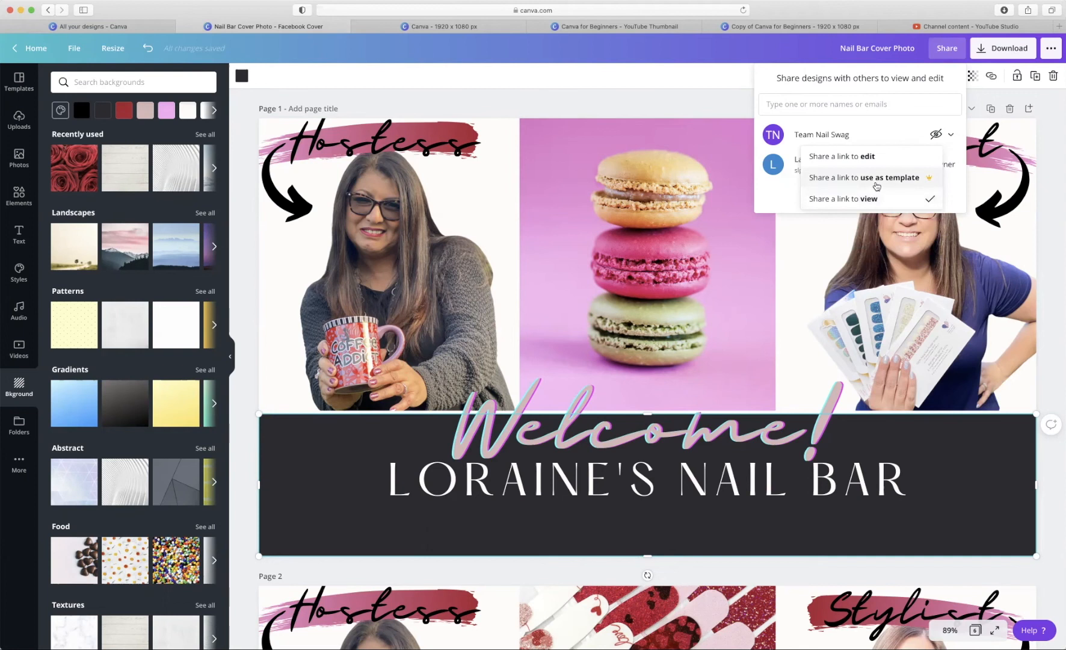
pyautogui.click(877, 181)
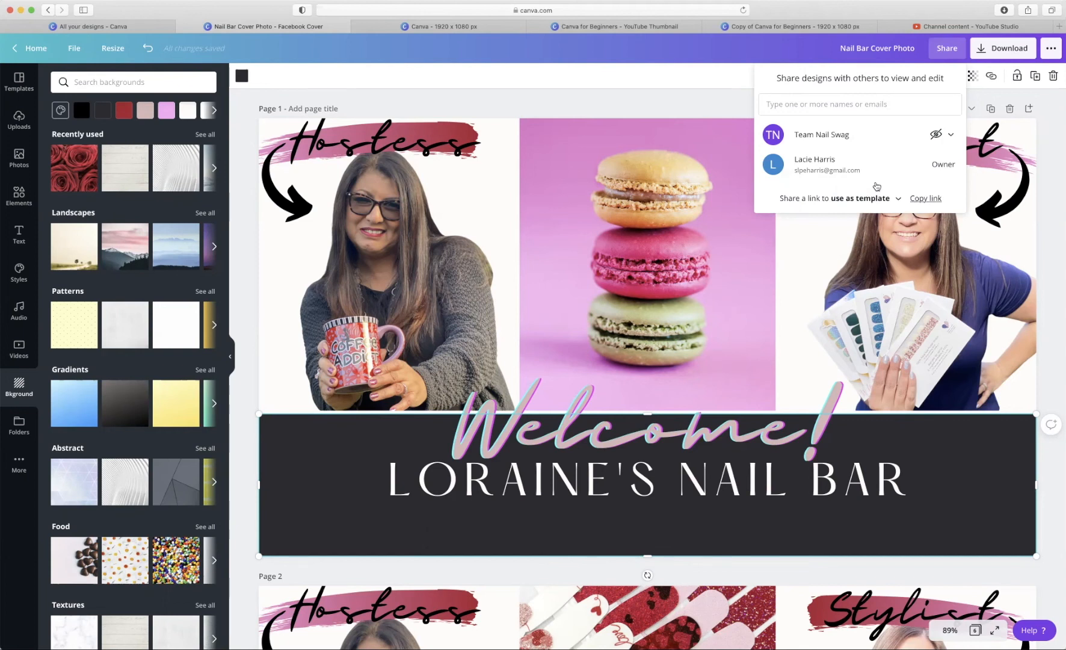
pyautogui.click(933, 201)
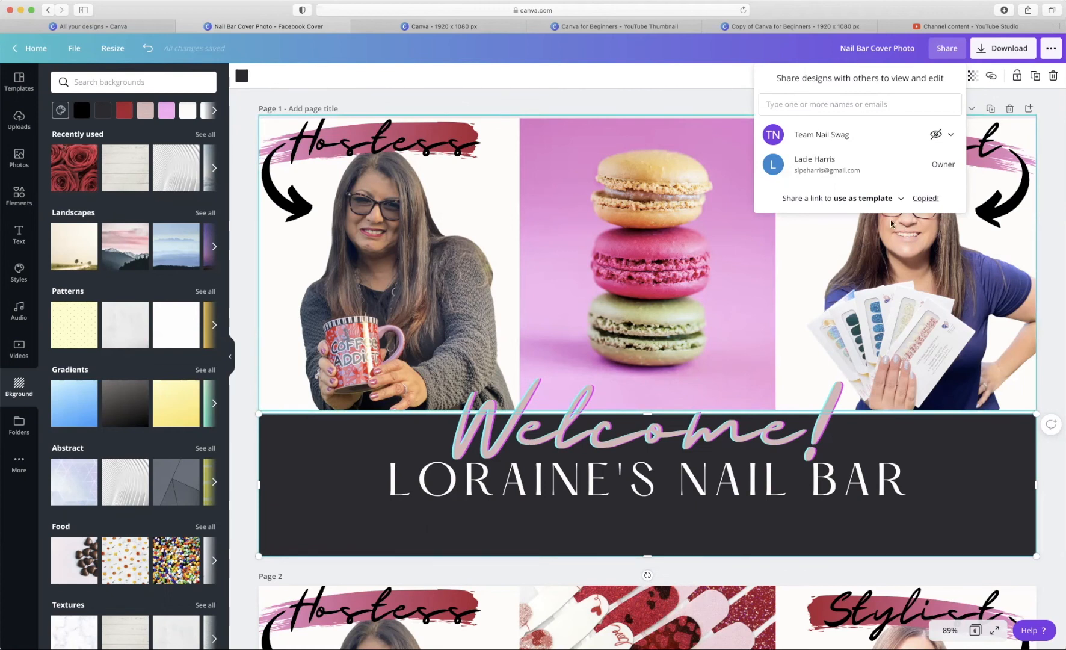
# - Enter a collaborator's e-mail with Edit permission, then close the Share panel without sending
pyautogui.click(854, 102)
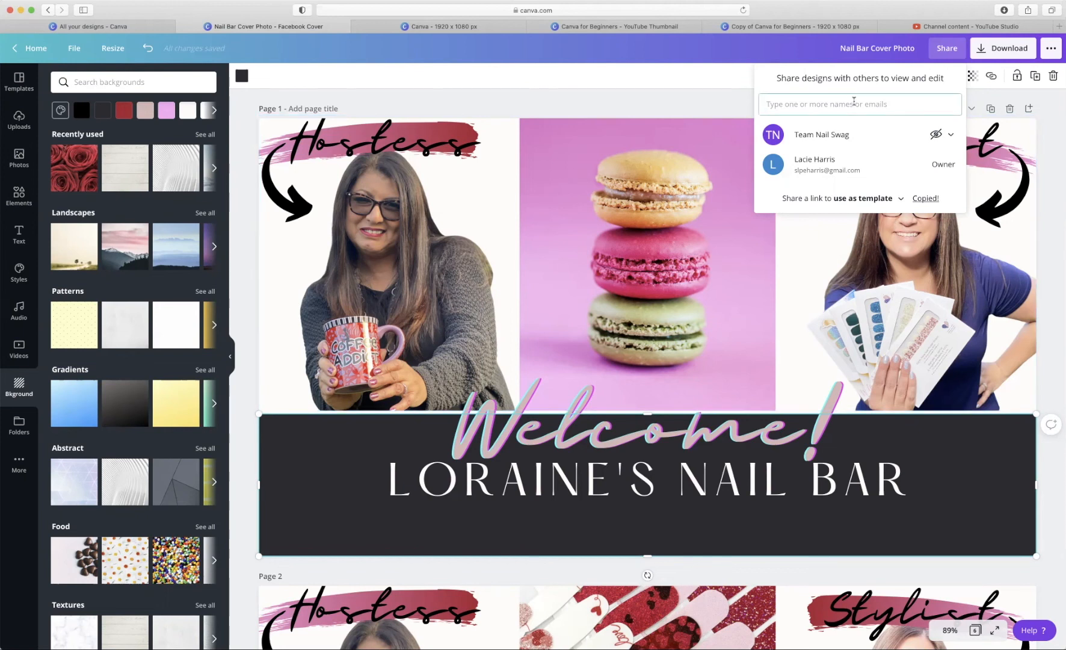
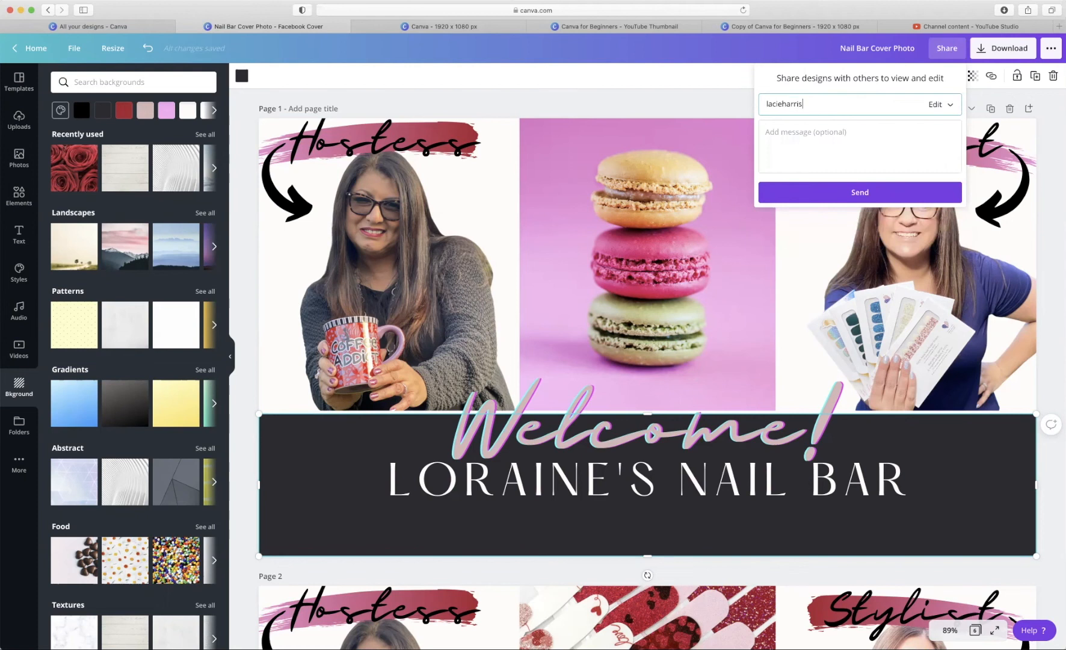
pyautogui.click(936, 107)
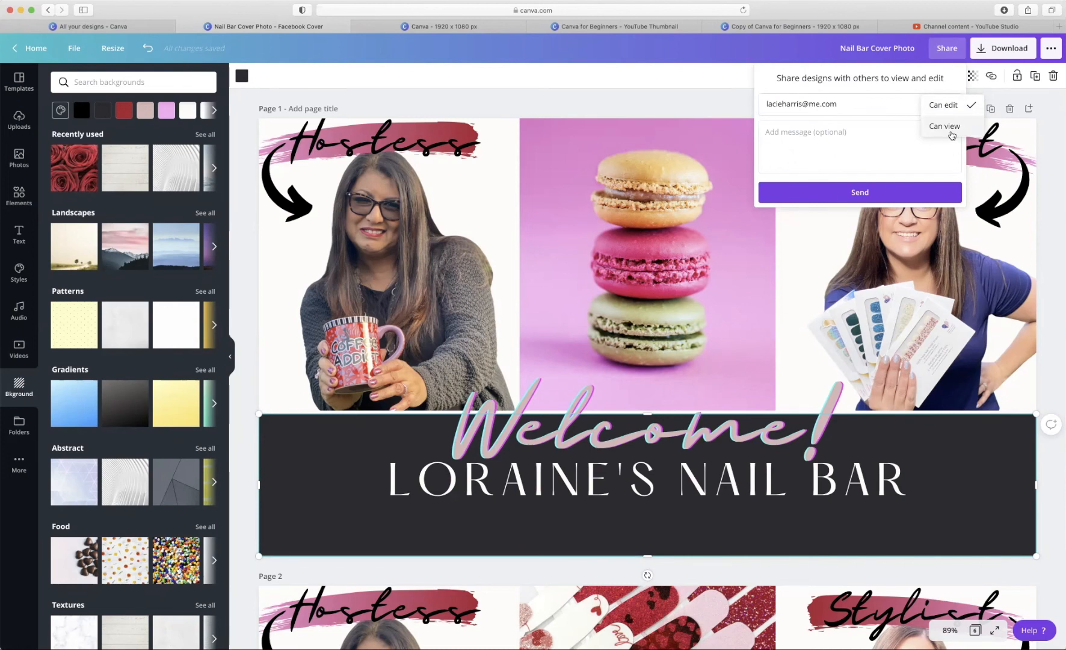
pyautogui.click(785, 128)
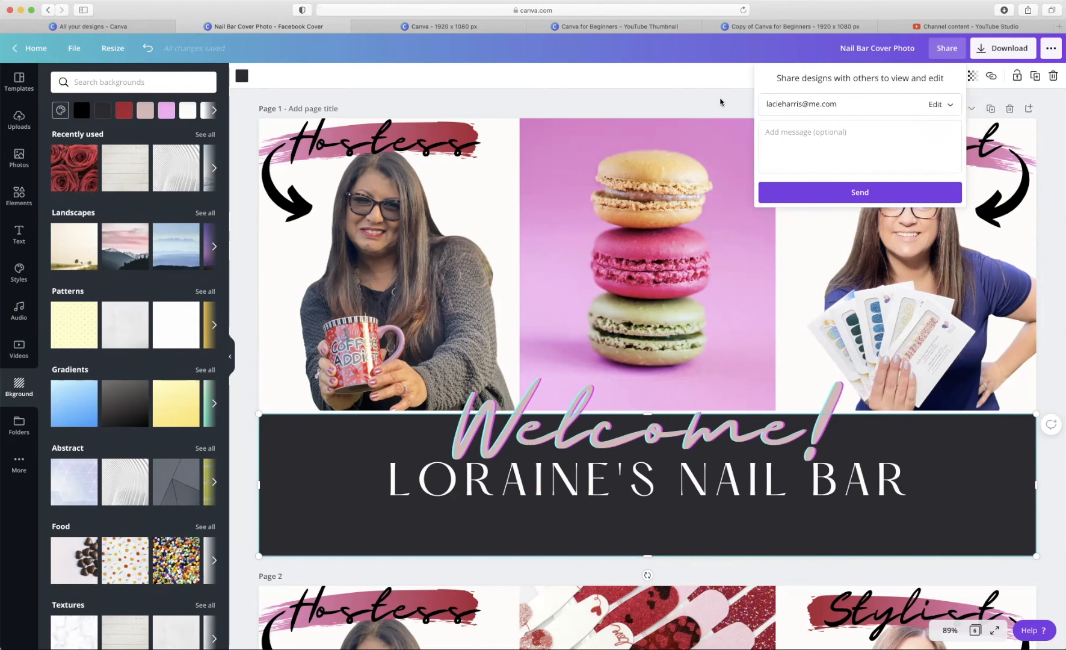
pyautogui.click(712, 85)
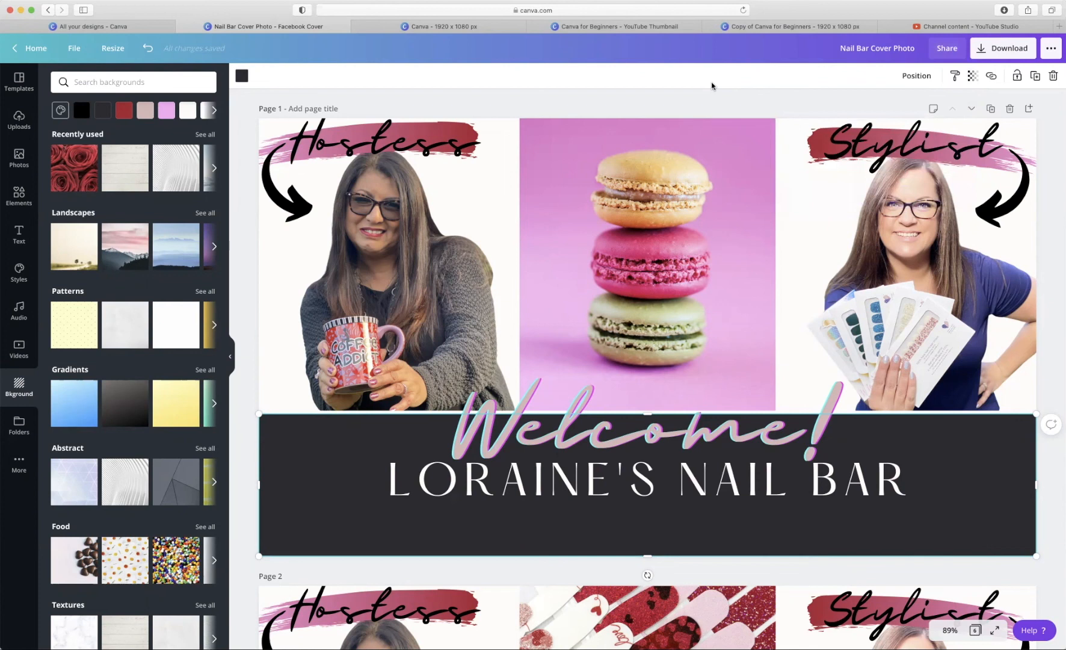
# - From Home, browse the starred Team Nail Swag folder, then open the Brand Kit
pyautogui.click(34, 56)
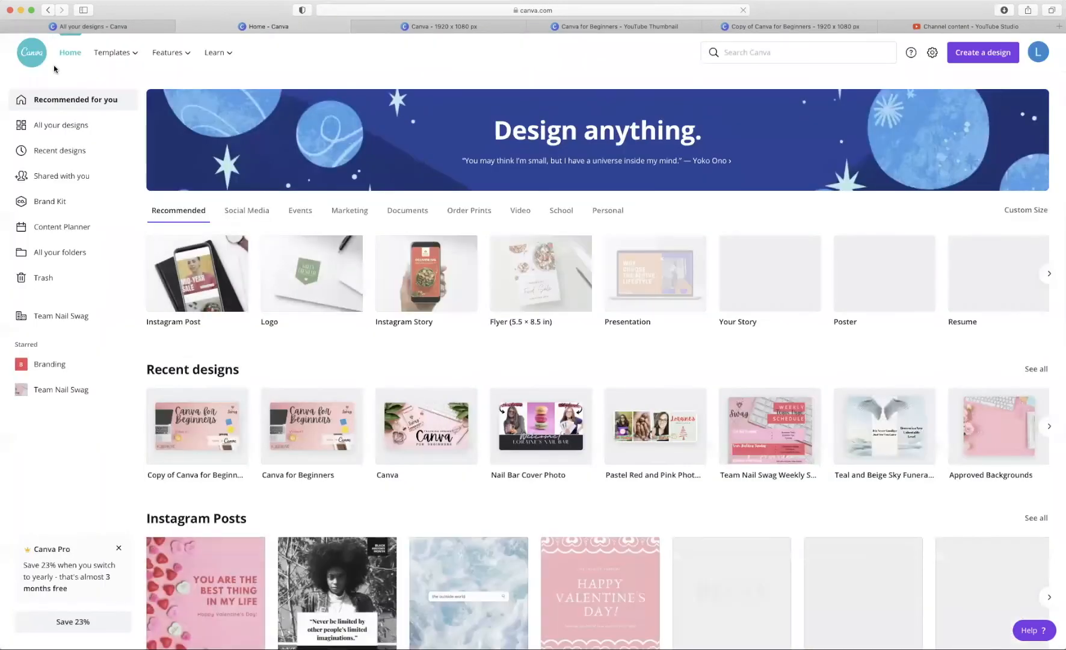
pyautogui.click(64, 390)
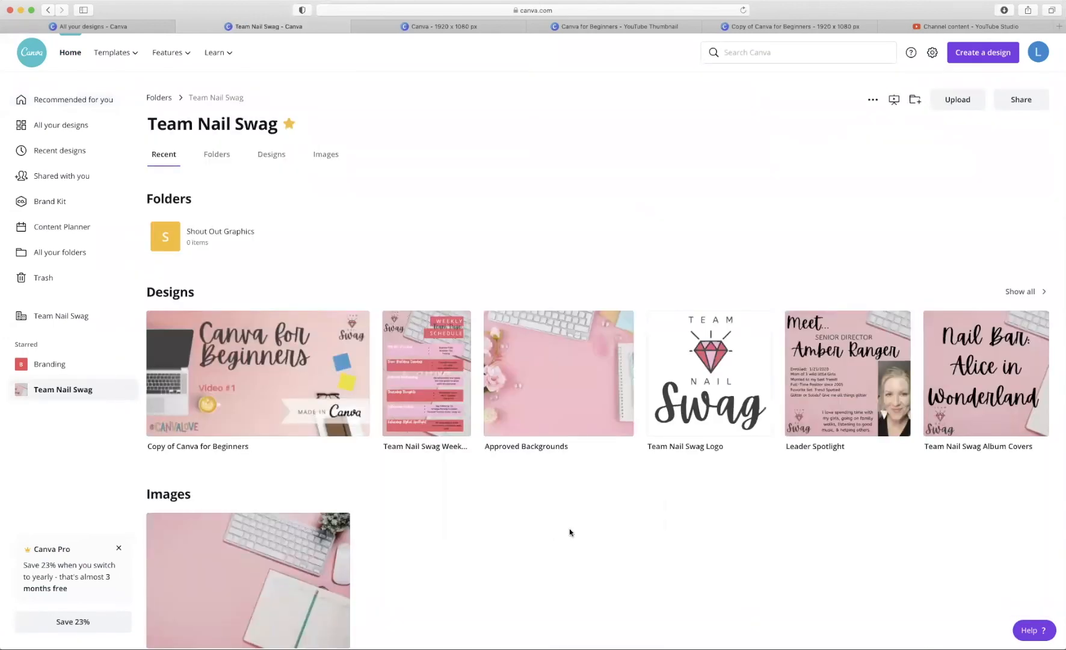
pyautogui.scroll(-3, 569, 532)
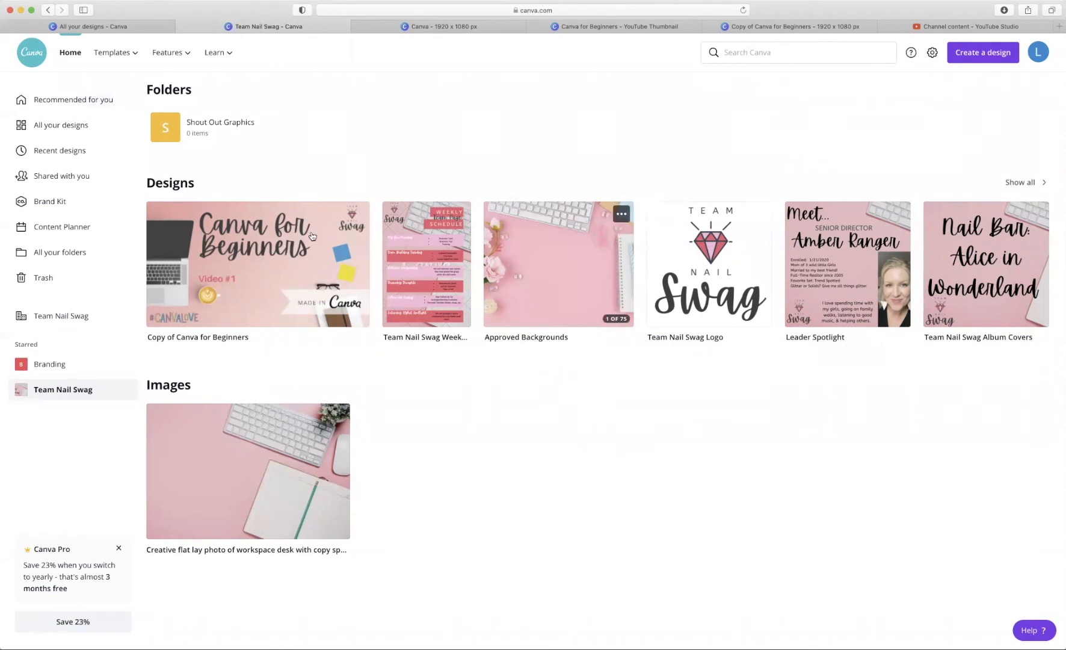
pyautogui.click(65, 204)
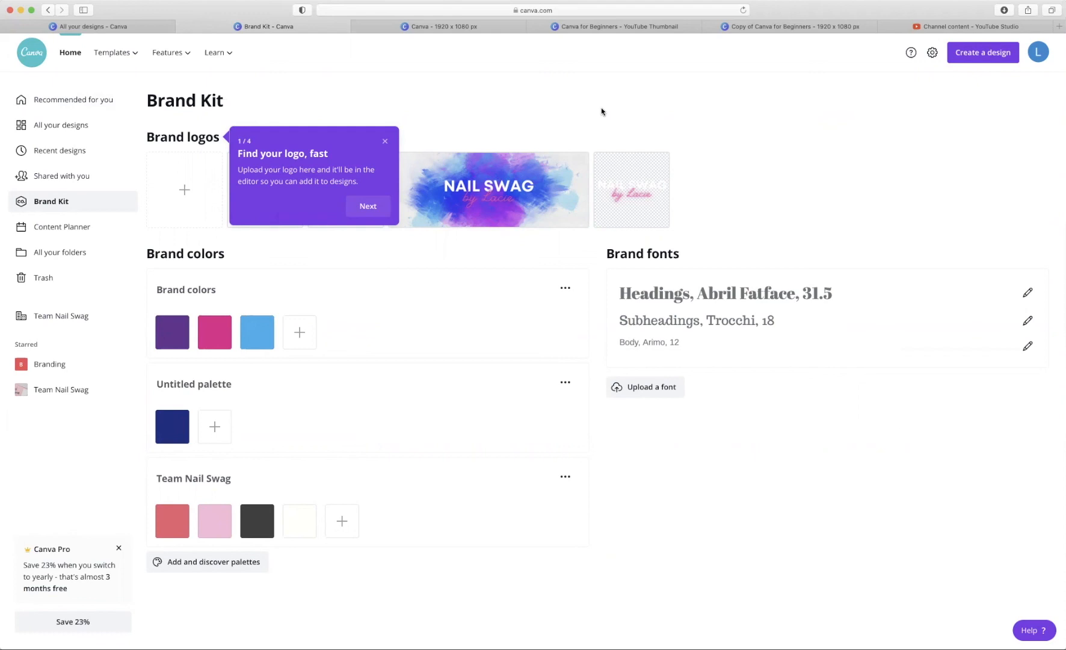
# - Dismiss the 'Find your logo, fast' tip to reveal the Nail Swag logo thumbnails
pyautogui.click(385, 142)
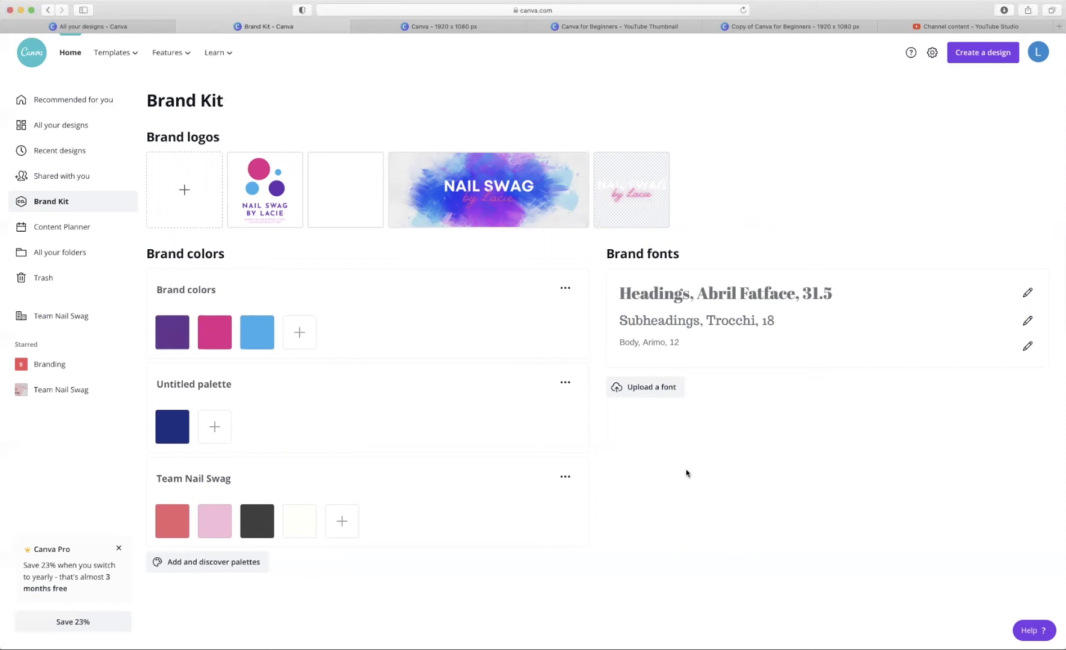
pyautogui.moveTo(288, 215)
# - Search Canva for 'logo' and show the Logo template results
pyautogui.click(71, 53)
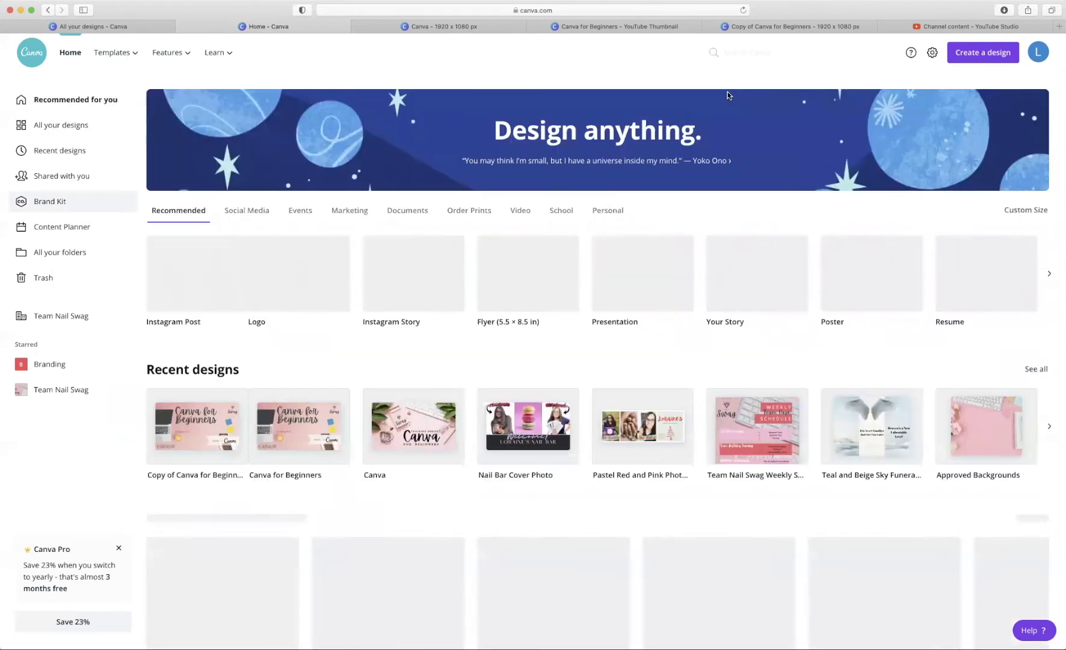
pyautogui.click(771, 55)
pyautogui.write('logo')
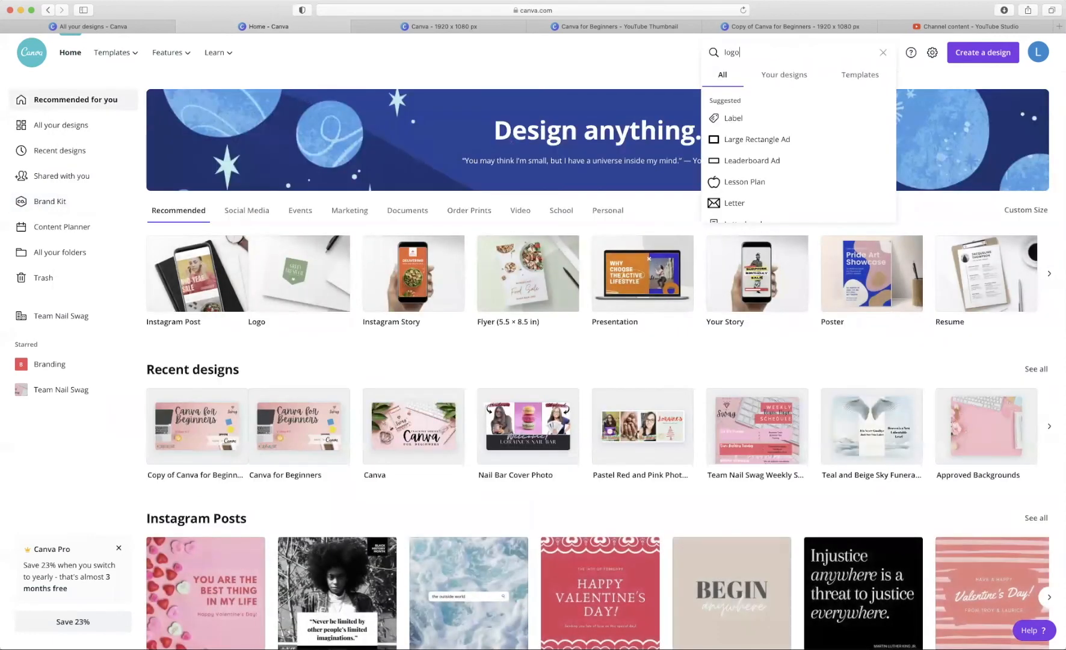
pyautogui.click(785, 127)
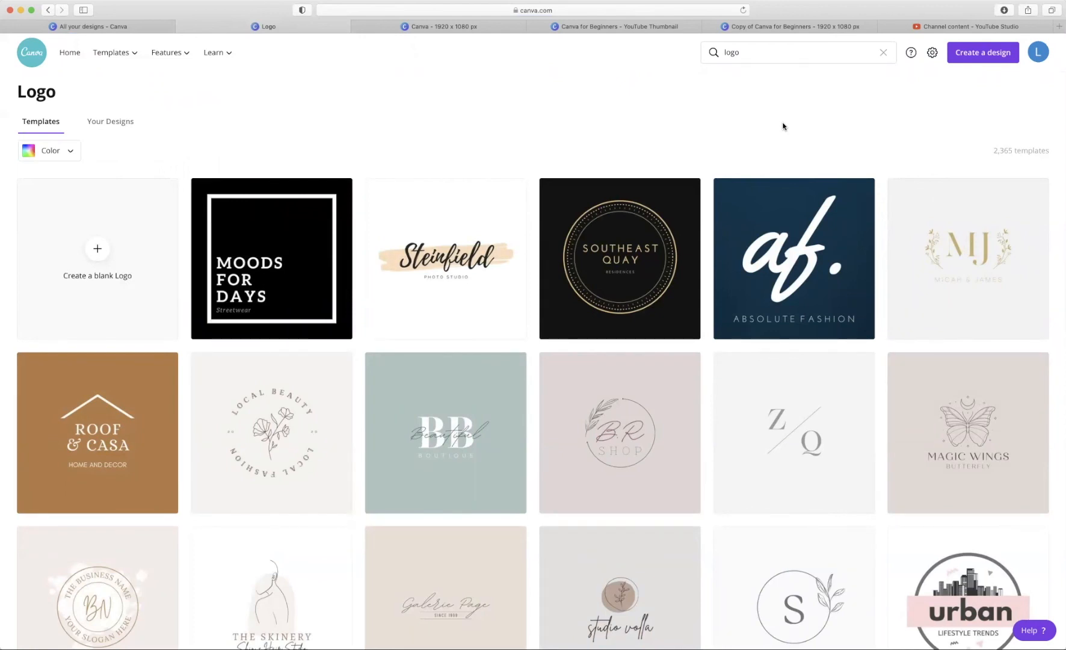
# - Scroll through the Logo templates, then return to the Canva home page
pyautogui.scroll(-5, 444, 348)
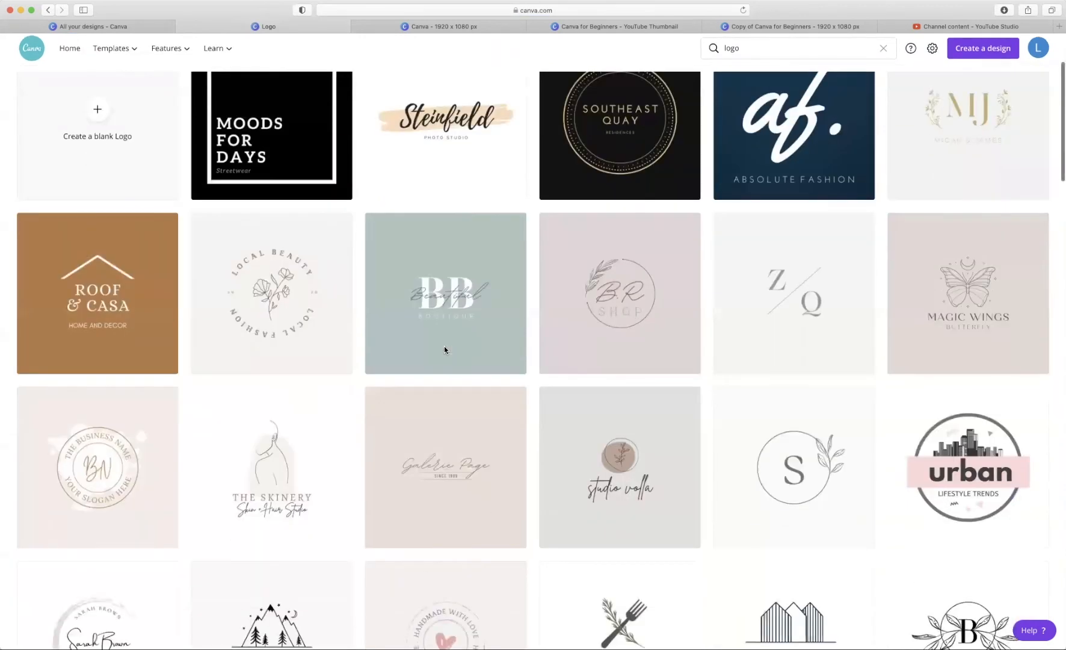
pyautogui.scroll(-6, 445, 348)
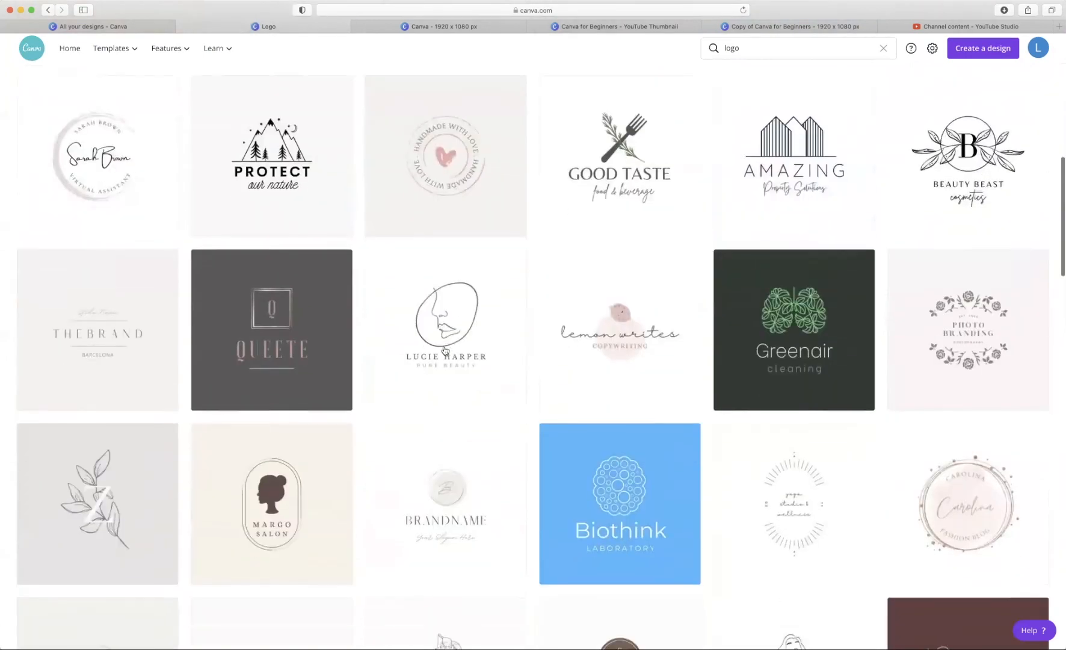
pyautogui.scroll(-10, 444, 350)
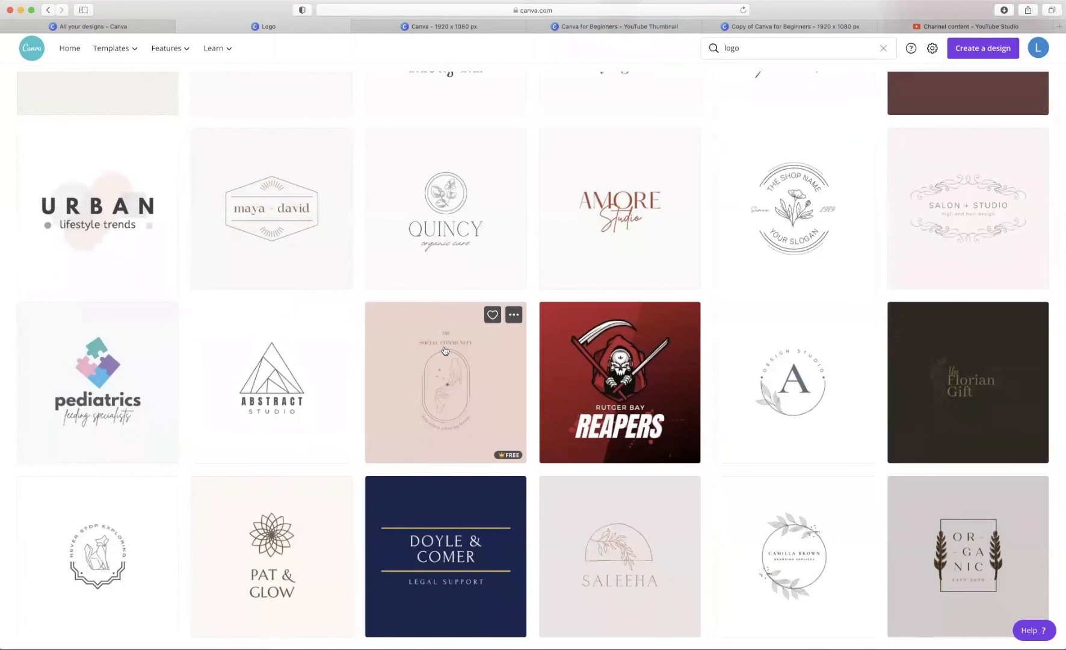
pyautogui.scroll(-4, 445, 350)
pyautogui.scroll(20, 444, 350)
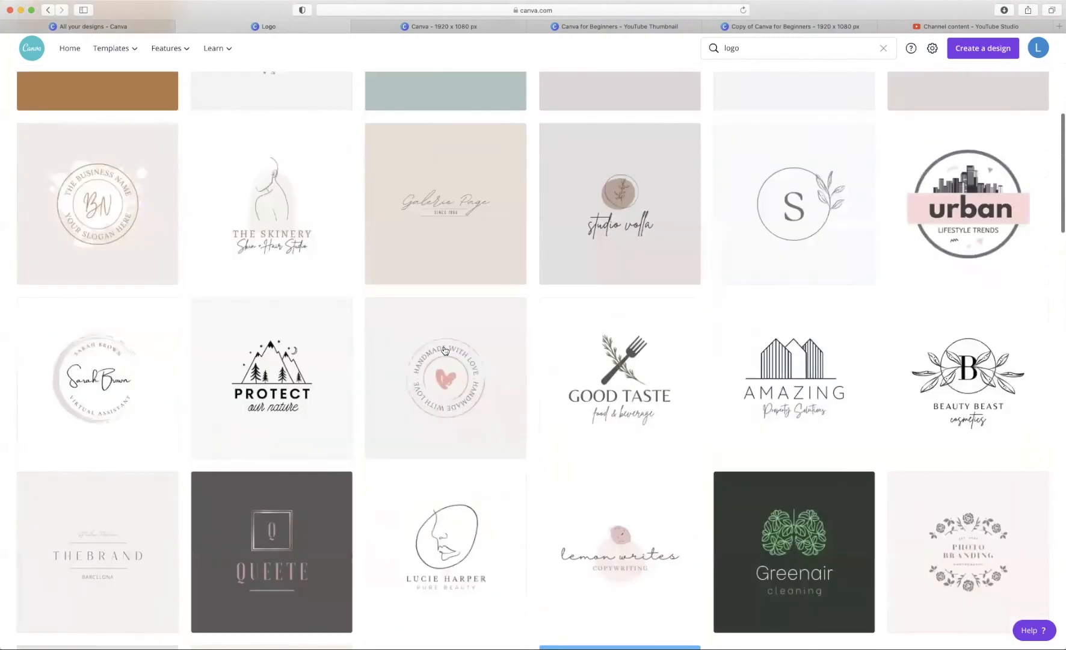
pyautogui.scroll(7, 445, 350)
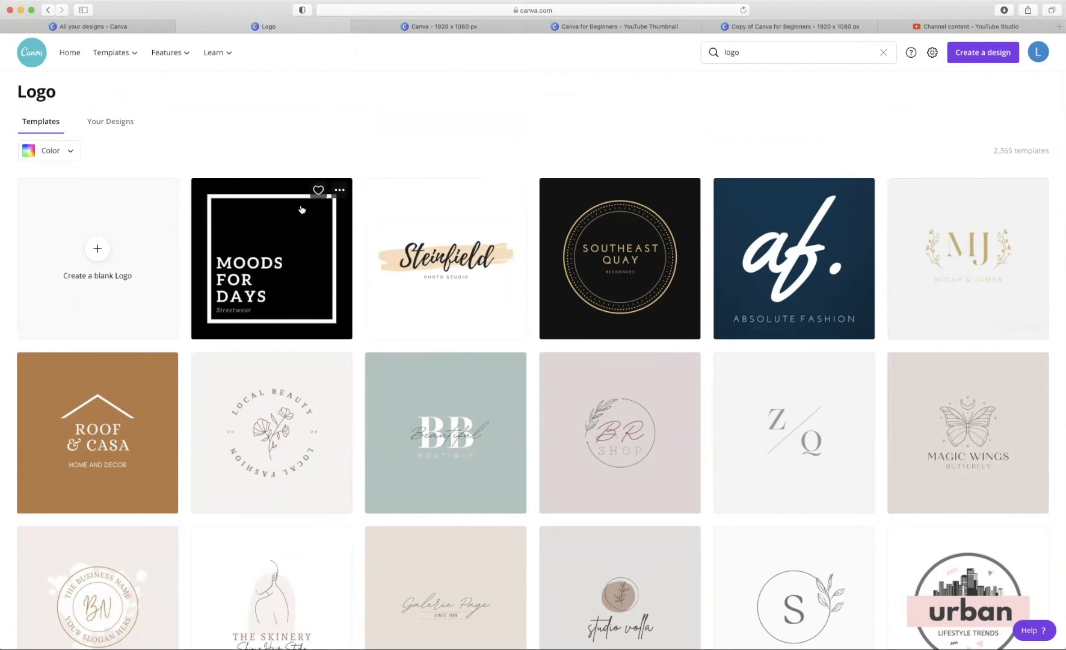
pyautogui.click(19, 58)
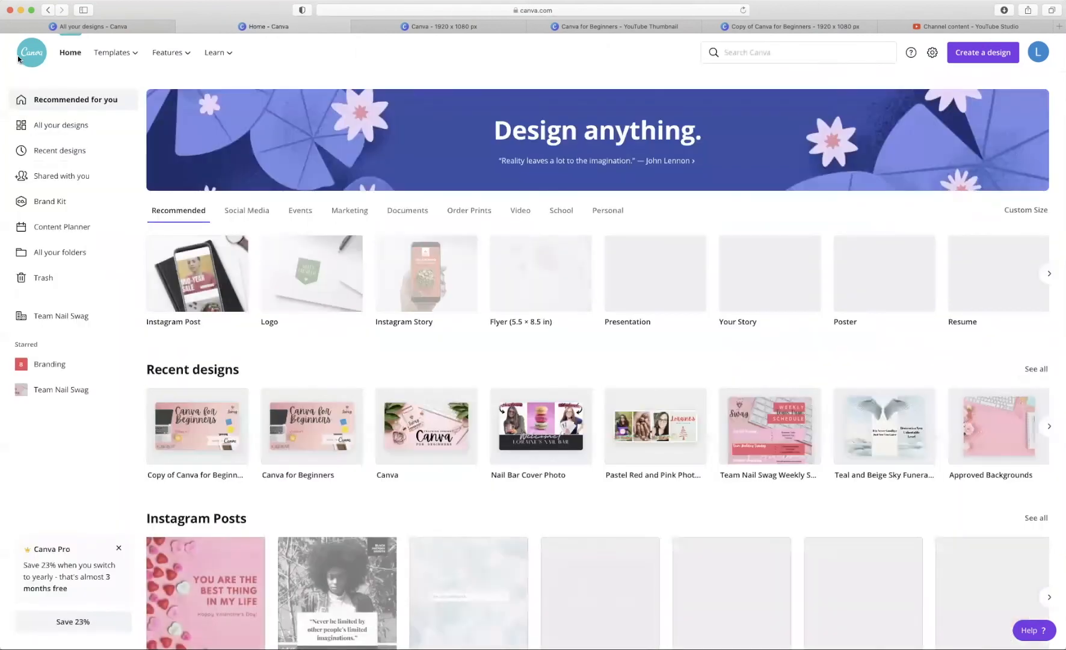